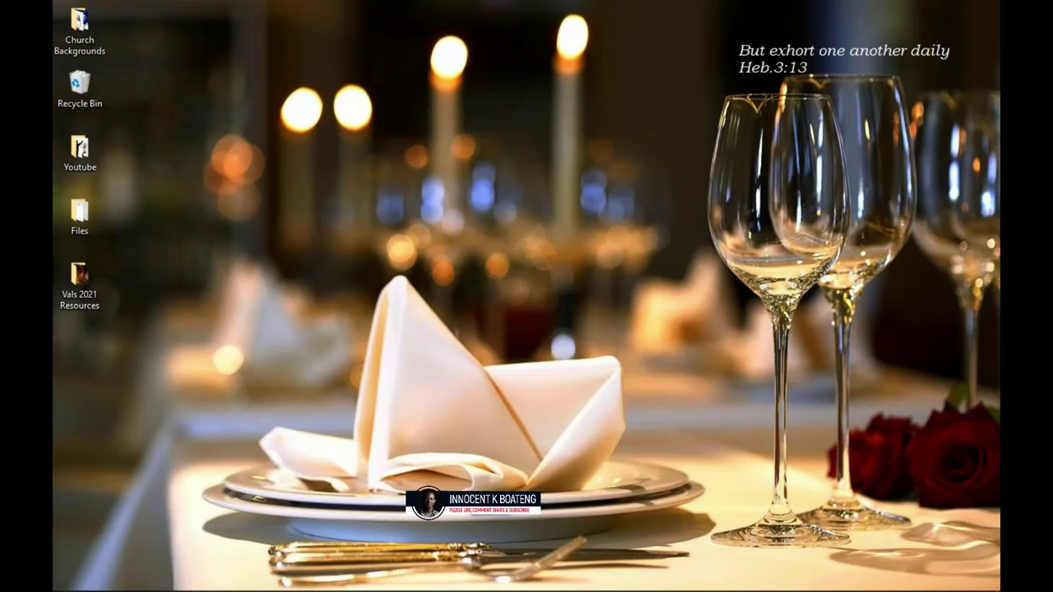
# Open the Vals 2021 Resources folder, then launch Photoshop CS6 to an empty workspace
pyautogui.click(152, 582)
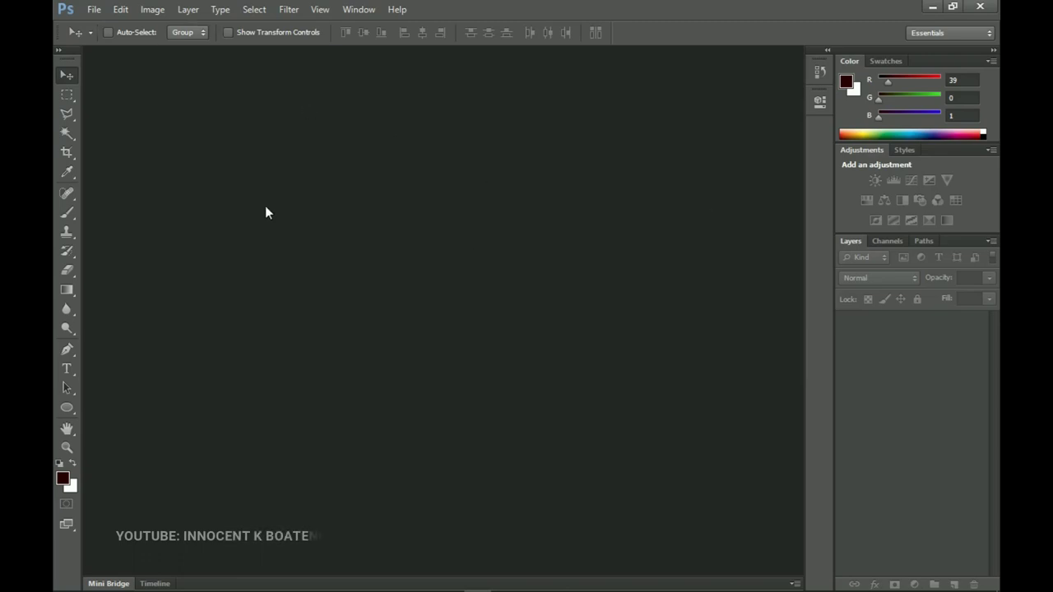
# Create a new document from the International Paper preset at A5 size (148 × 210 mm, 300 ppi)
pyautogui.click(95, 11)
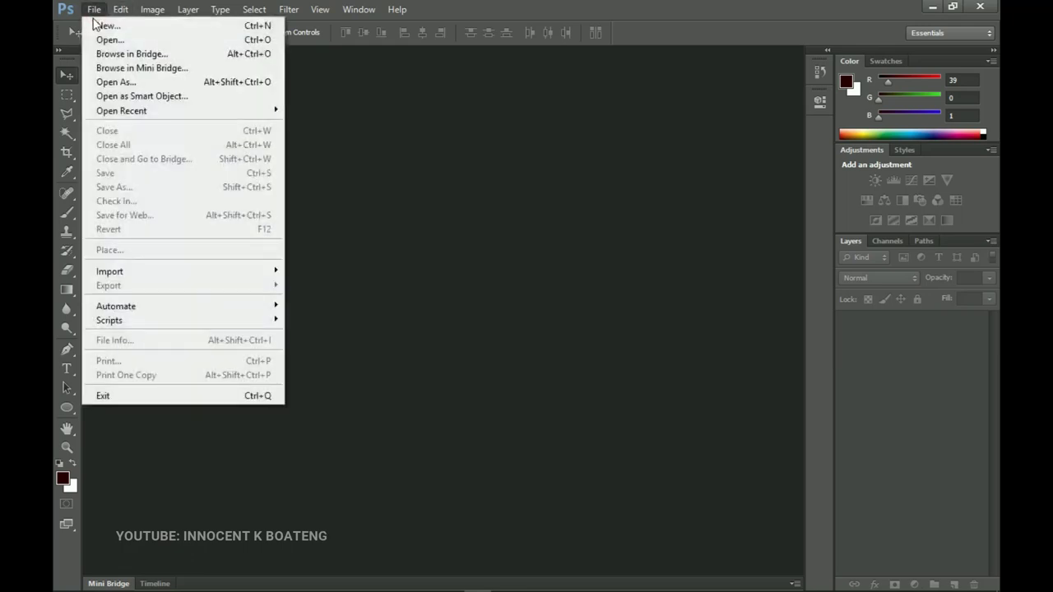
pyautogui.click(100, 27)
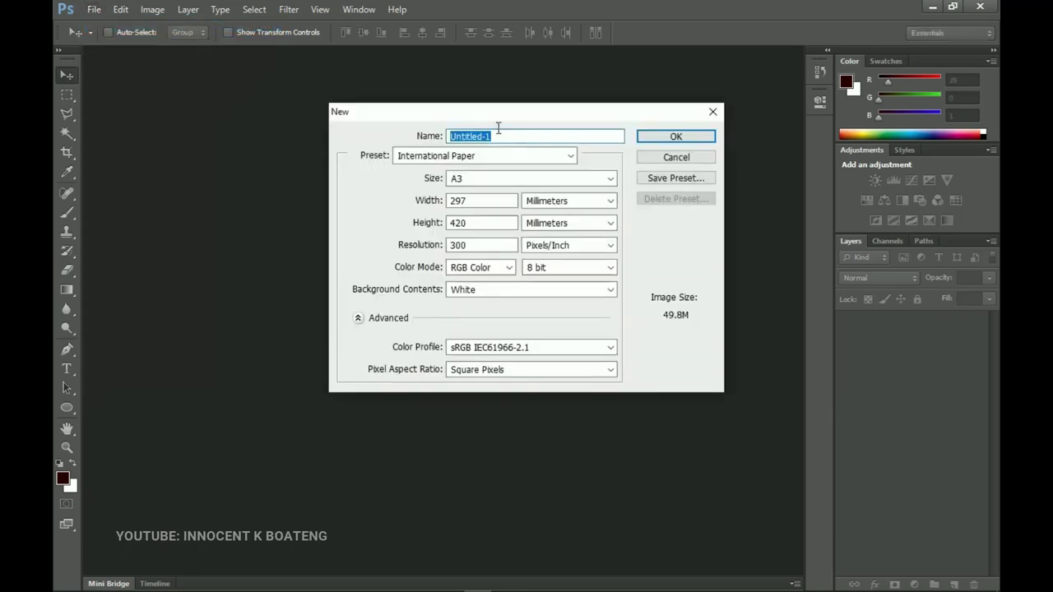
pyautogui.click(487, 155)
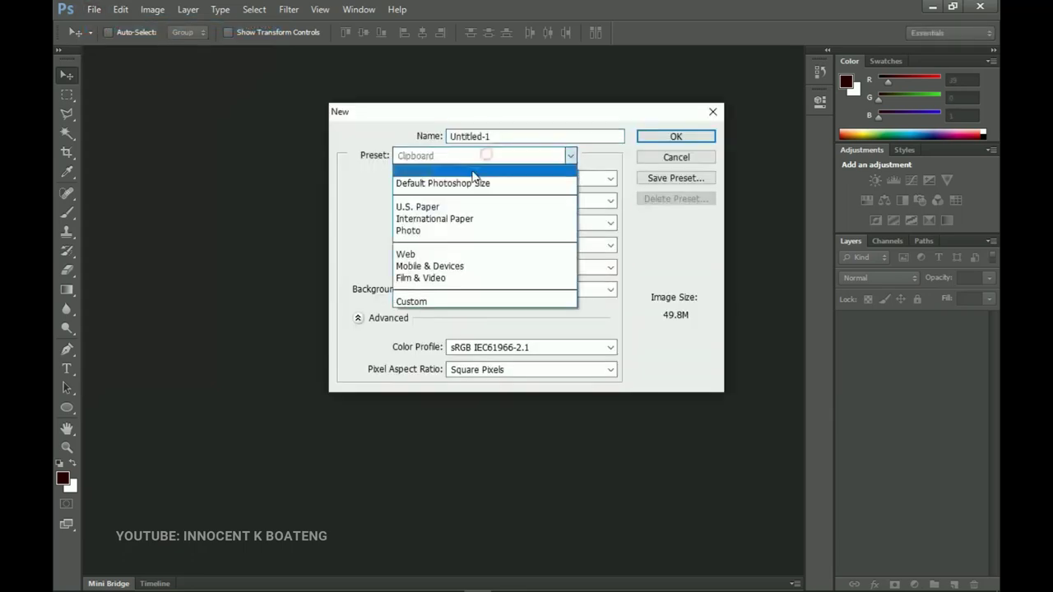
pyautogui.click(451, 219)
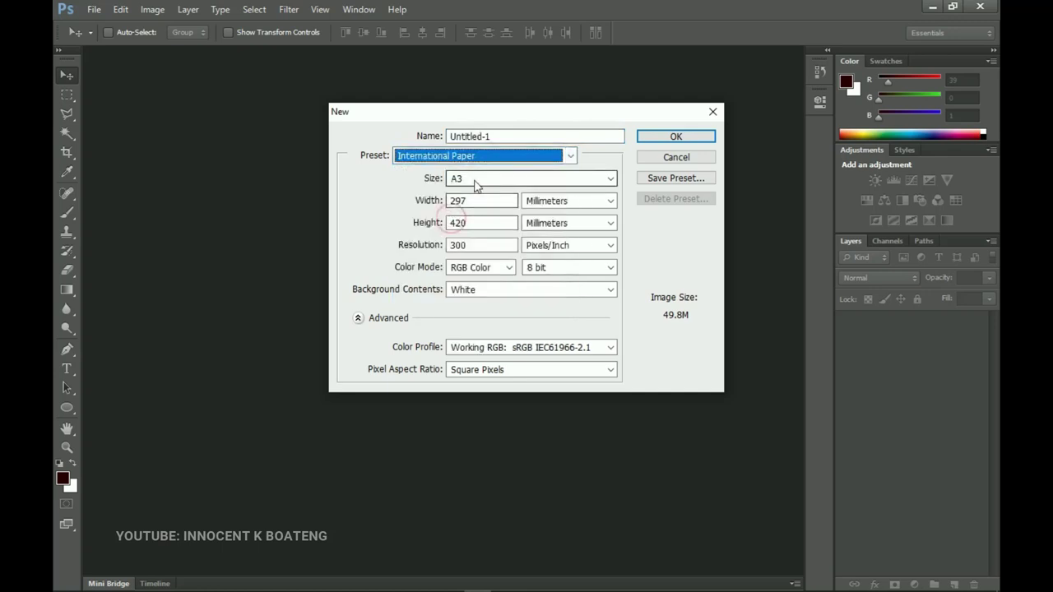
pyautogui.click(474, 179)
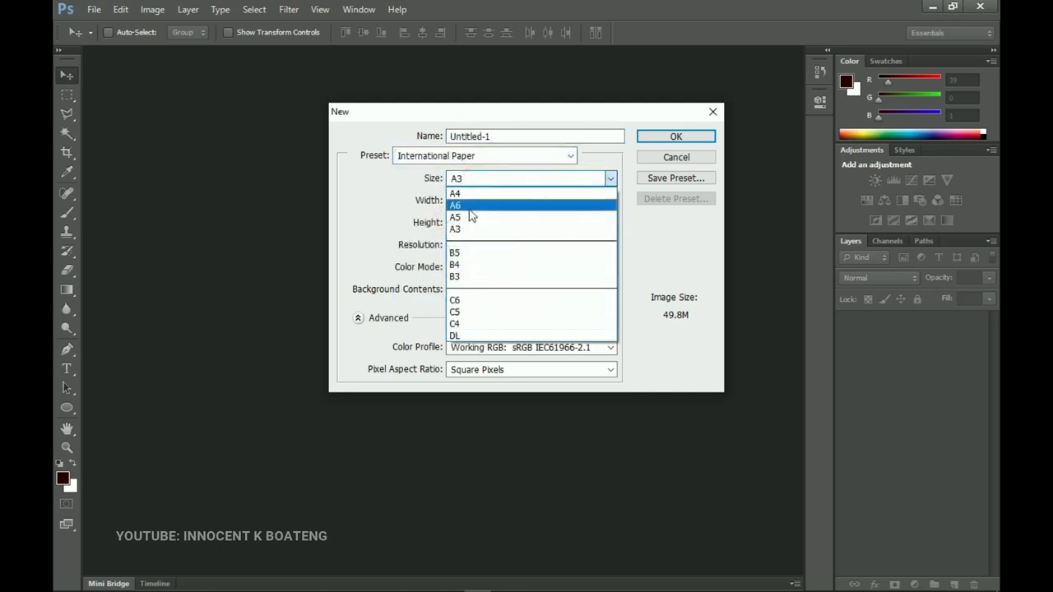
pyautogui.click(472, 217)
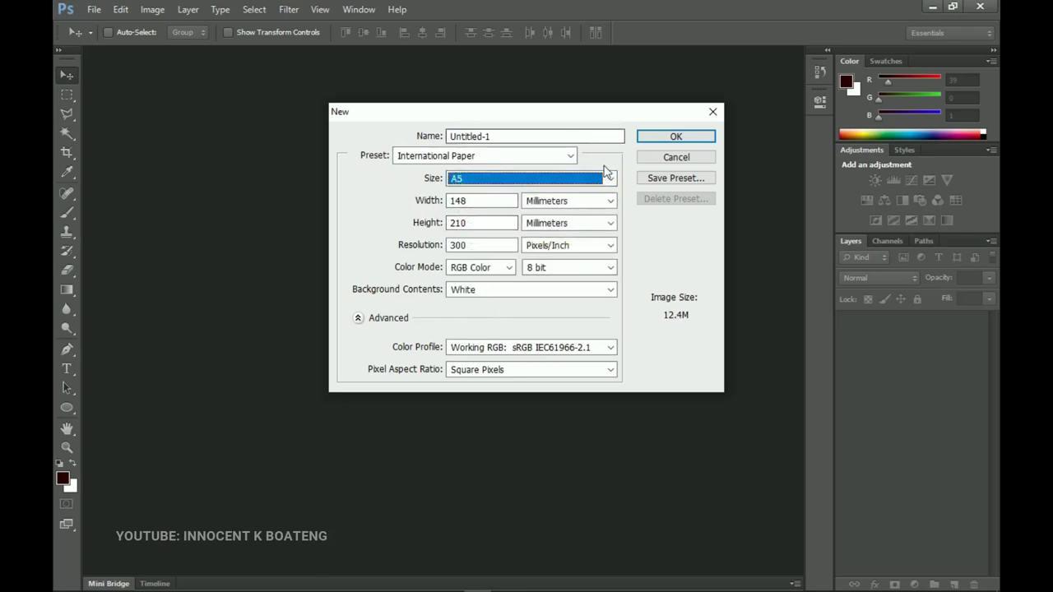
pyautogui.click(690, 136)
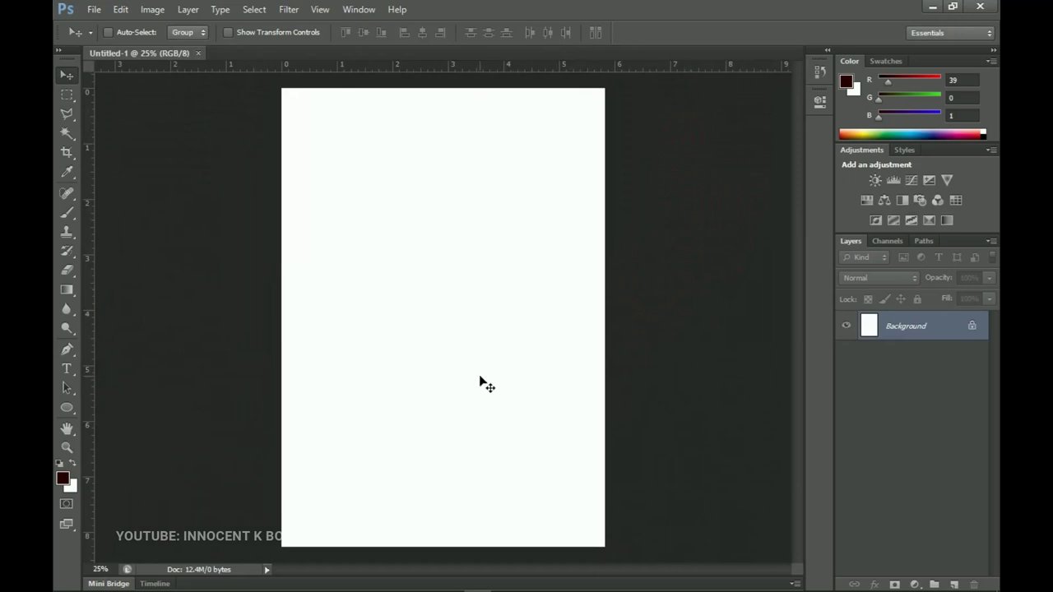
# Drag the 276233 photo from the Vals 2021 Resources folder onto the A5 canvas
pyautogui.click(147, 581)
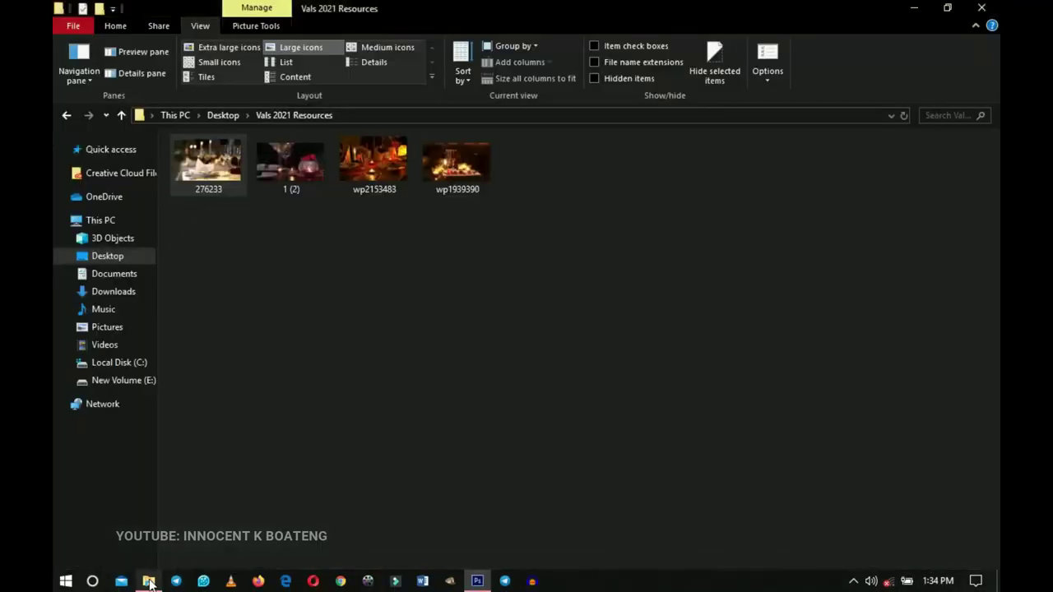
pyautogui.moveTo(587, 255); pyautogui.dragTo(173, 148)
pyautogui.click(402, 375)
pyautogui.click(401, 372)
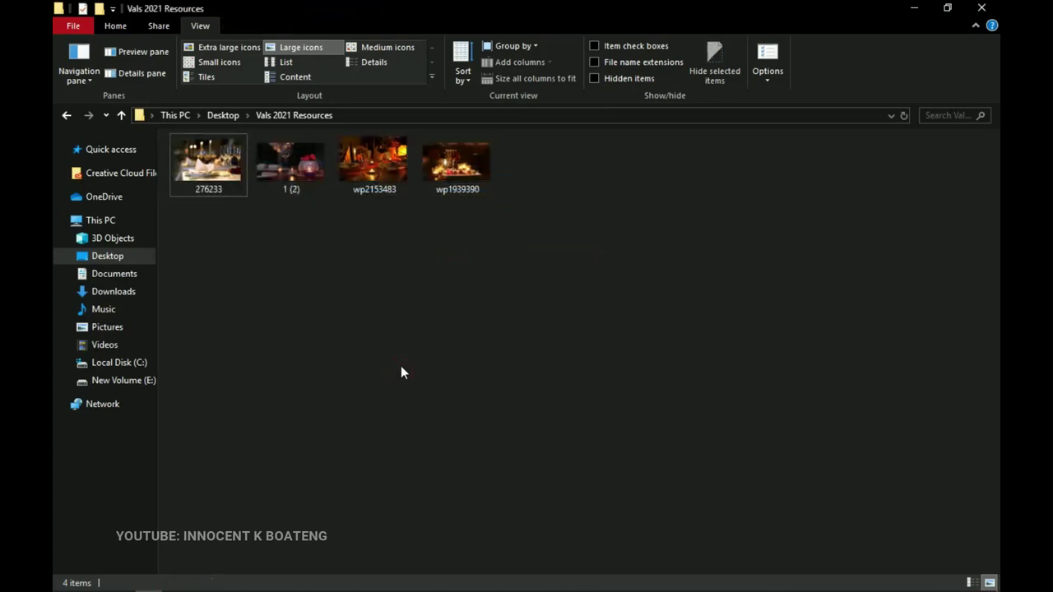
pyautogui.click(226, 185)
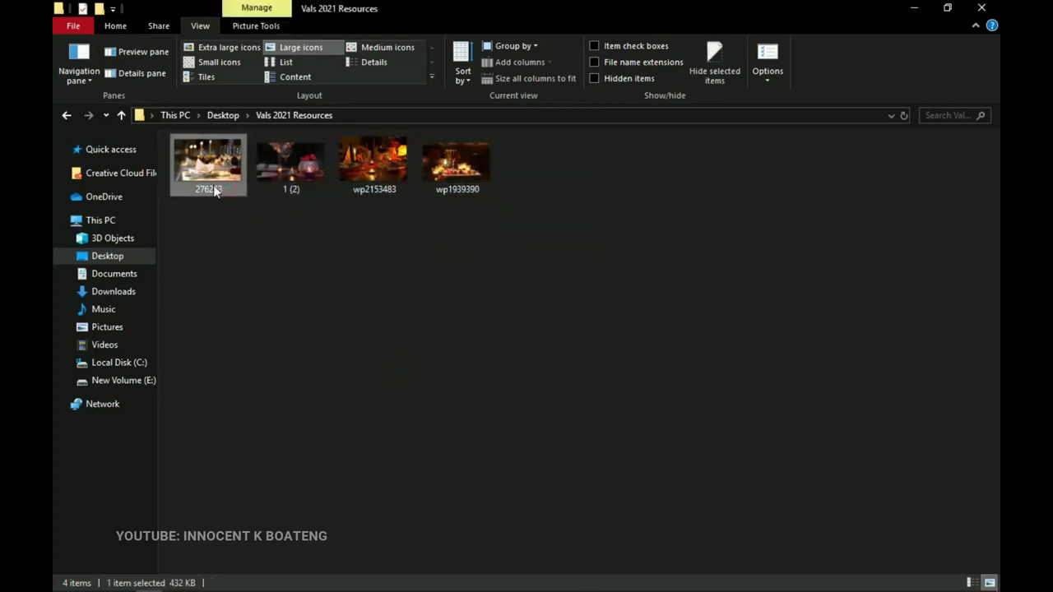
pyautogui.moveTo(209, 174); pyautogui.dragTo(448, 262)
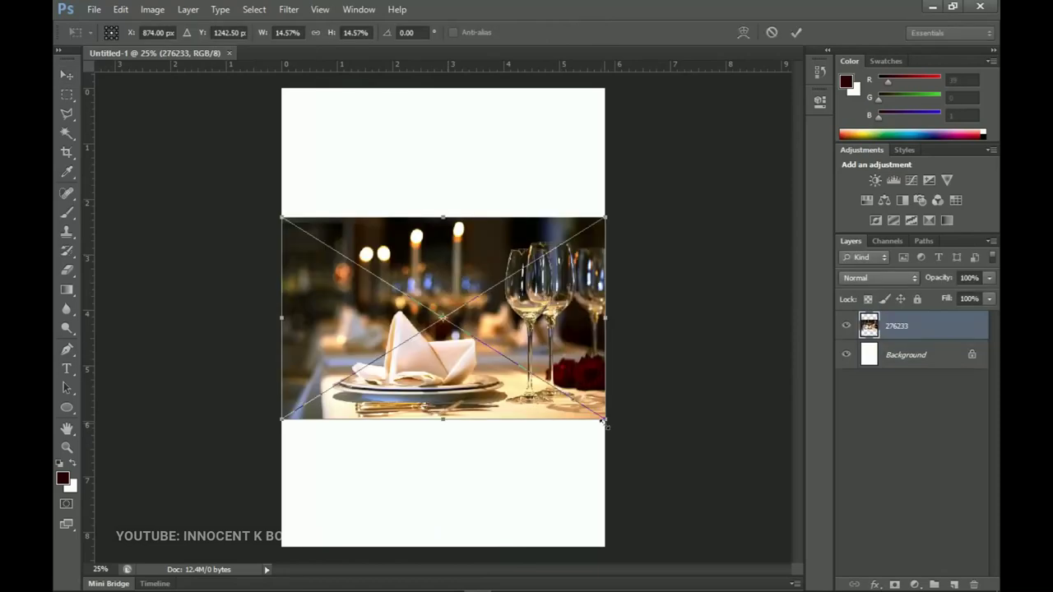
# Scale up the placed 276233 photo, move it to the top edge, and stretch it across the page width
pyautogui.moveTo(605, 419); pyautogui.dragTo(615, 424)
pyautogui.keyDown('alt'); pyautogui.click(588, 370); pyautogui.keyUp('alt')
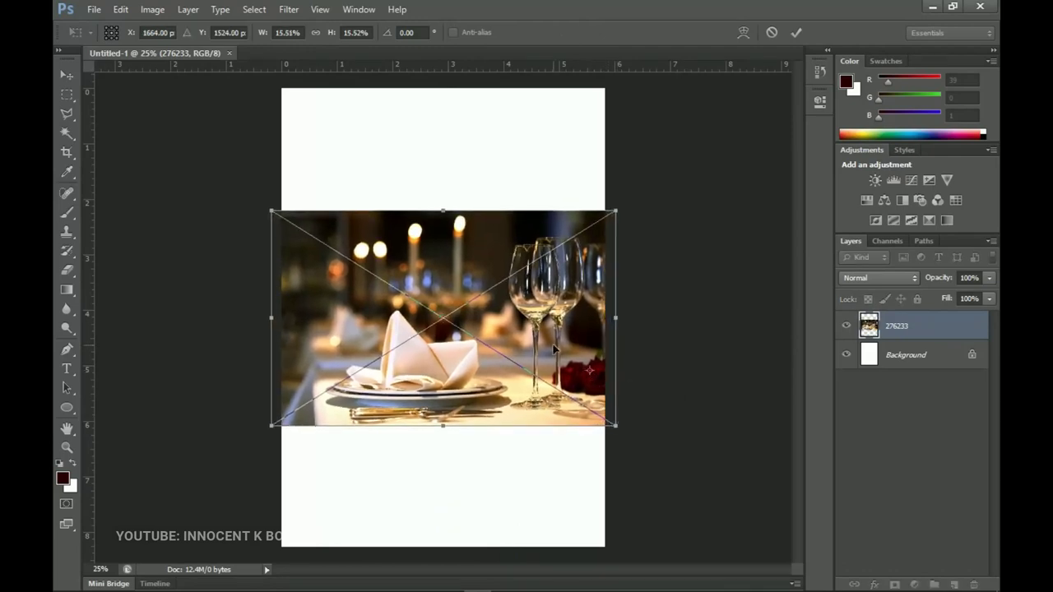
pyautogui.press('Return')
pyautogui.moveTo(550, 347); pyautogui.dragTo(538, 222)
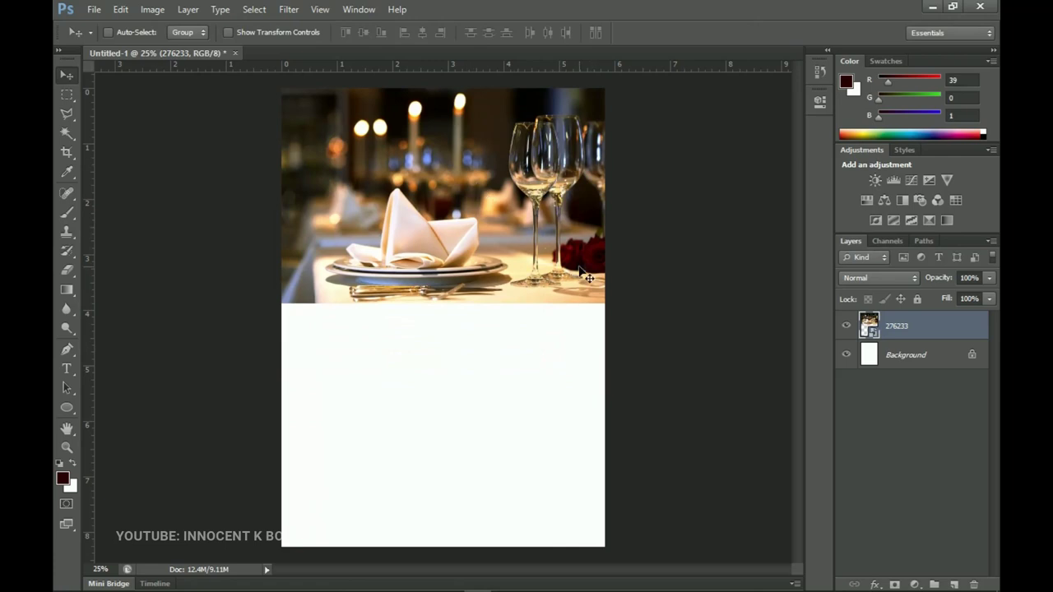
pyautogui.hotkey('ctrl', 't')
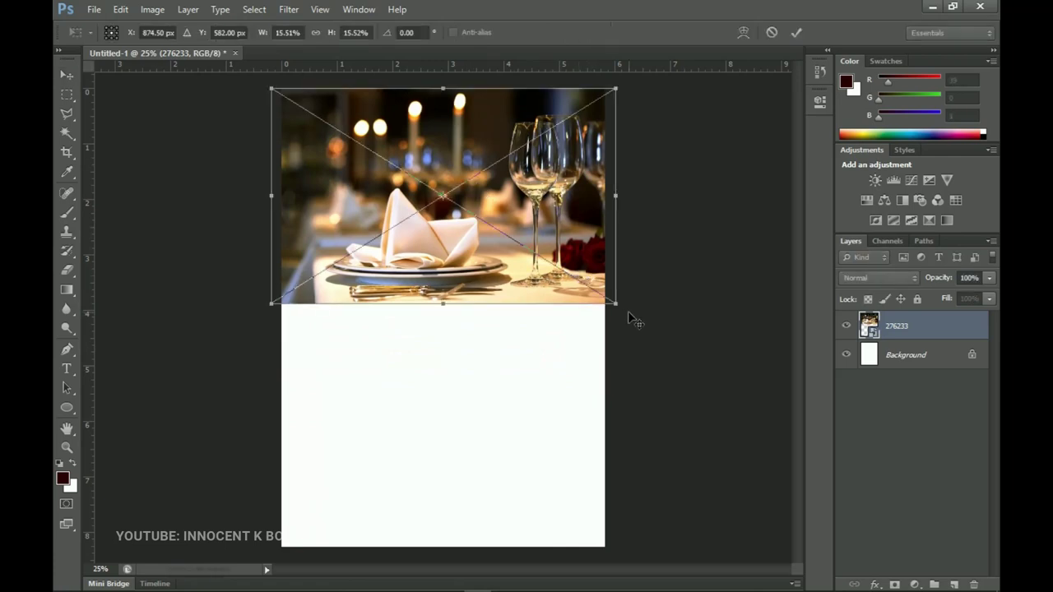
pyautogui.moveTo(614, 299); pyautogui.dragTo(615, 304)
pyautogui.doubleClick(589, 240)
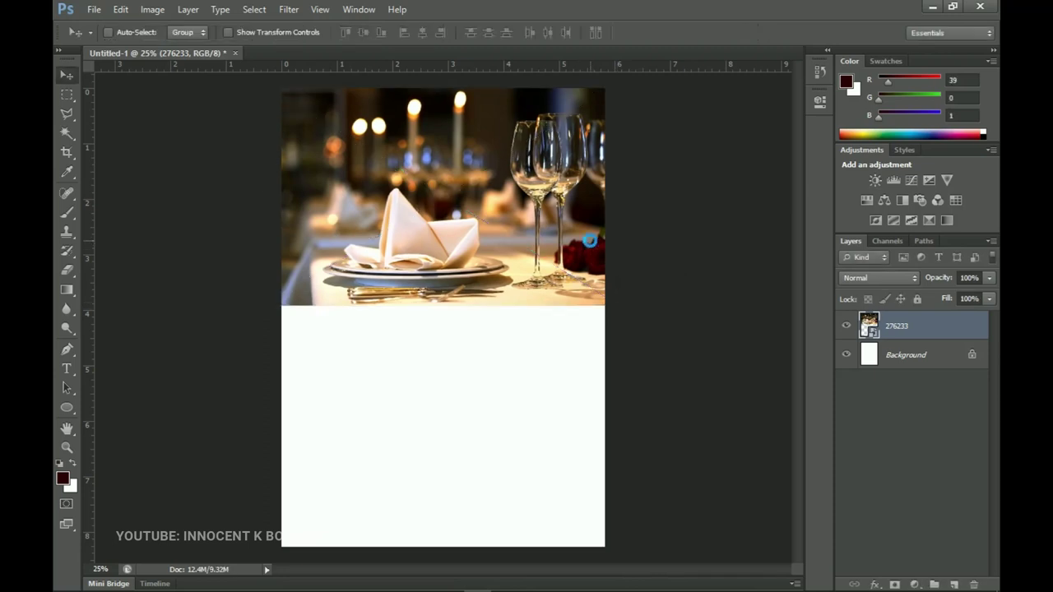
# Rasterize the 276233 layer and raise its Levels black input to 5
pyautogui.rightClick(945, 327)
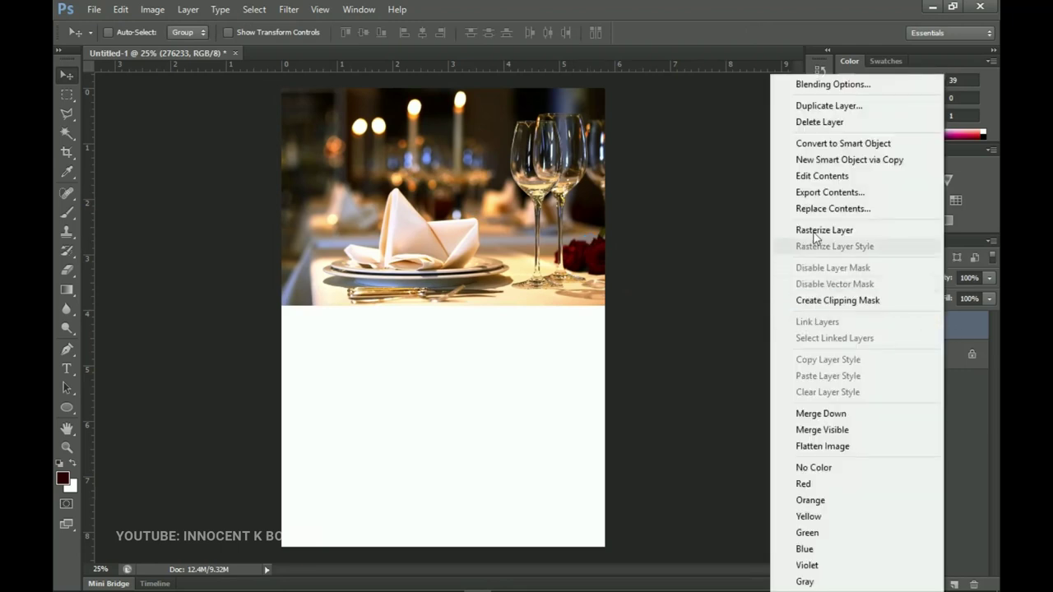
pyautogui.click(822, 229)
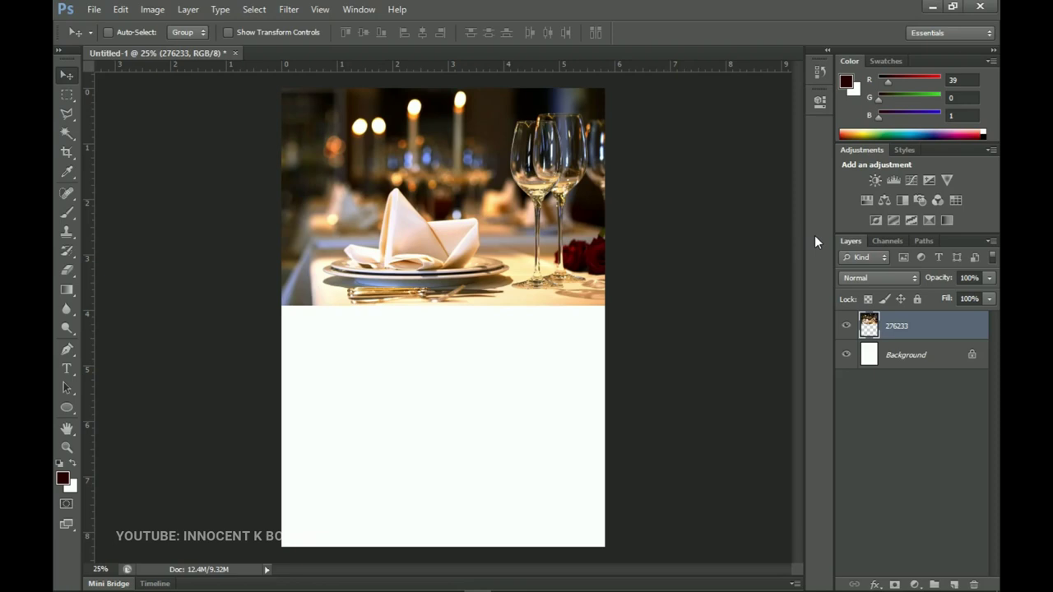
pyautogui.hotkey('ctrl', 'l')
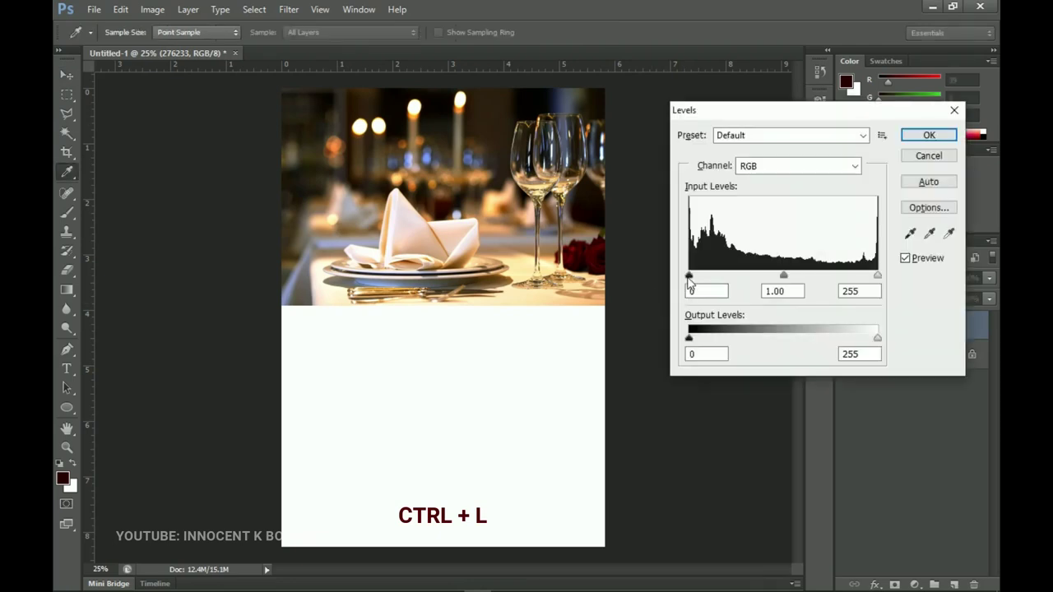
pyautogui.moveTo(688, 275); pyautogui.dragTo(695, 280)
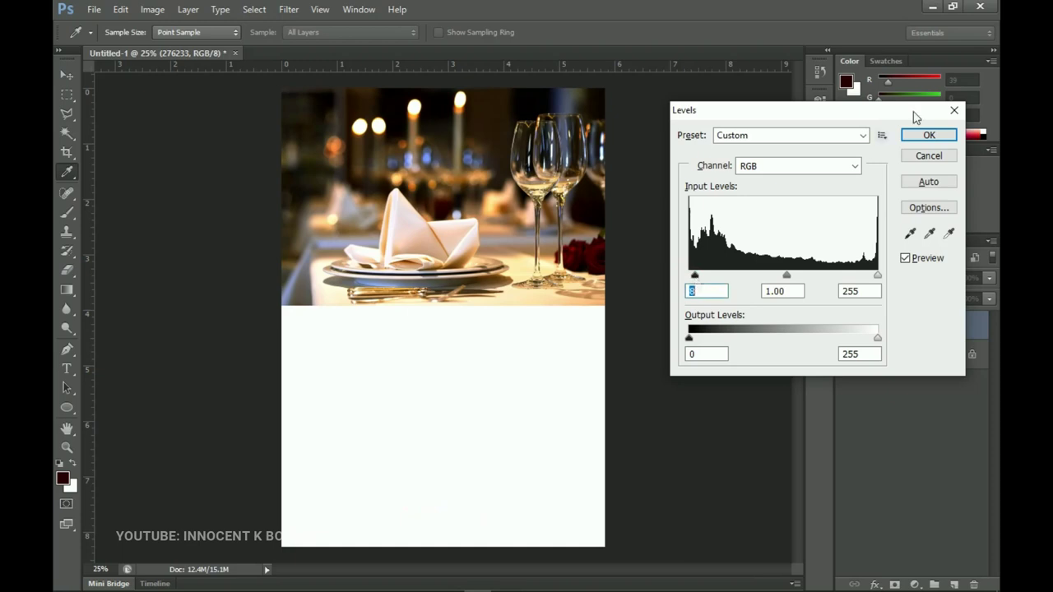
pyautogui.click(928, 136)
pyautogui.press('v')
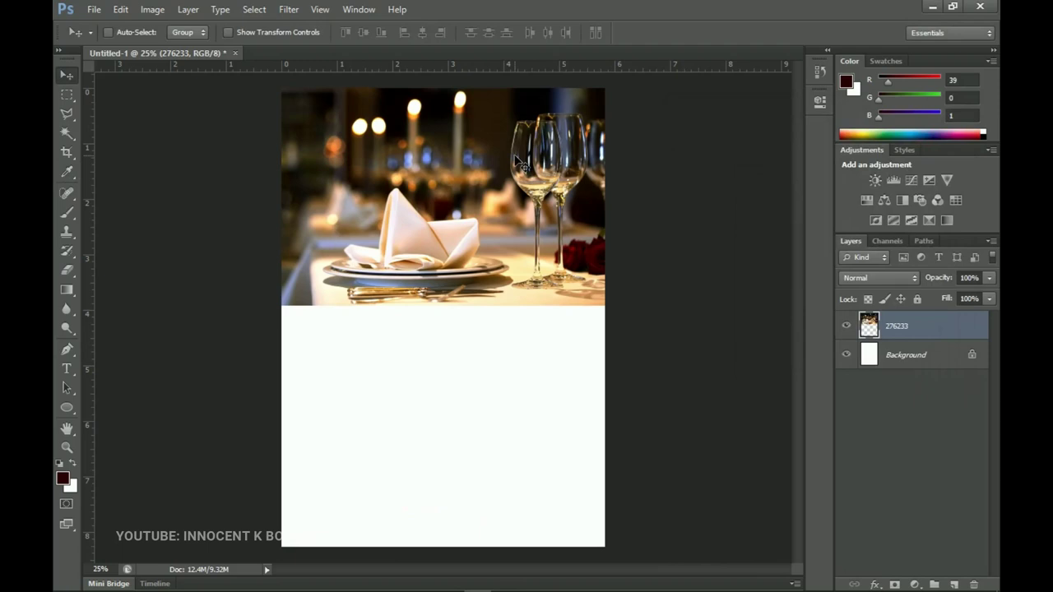
# Add a Solid Color fill layer in maroon #270001 above the Background layer, below the photo
pyautogui.click(926, 356)
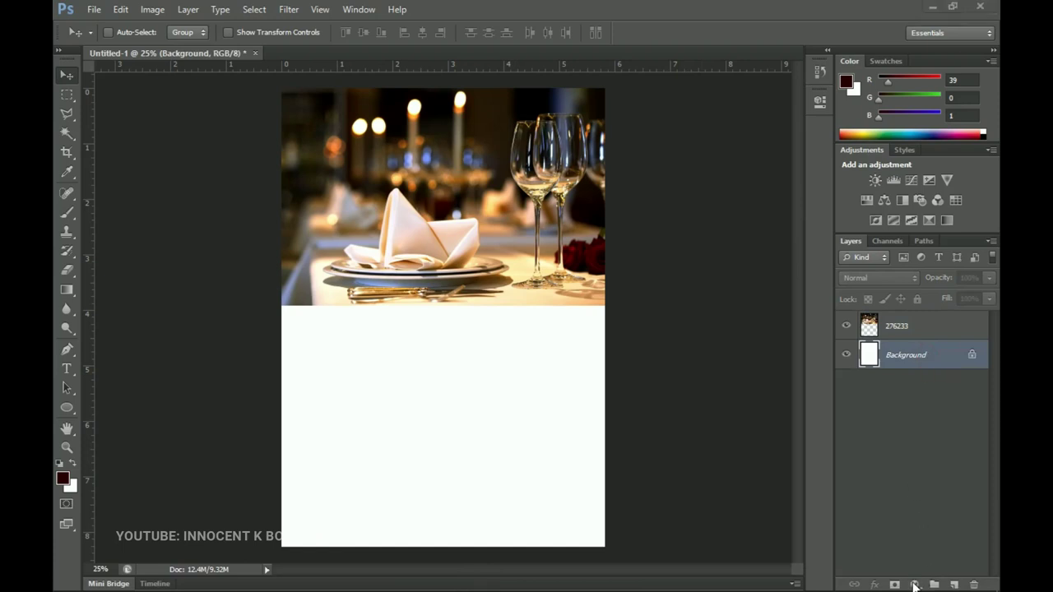
pyautogui.click(914, 584)
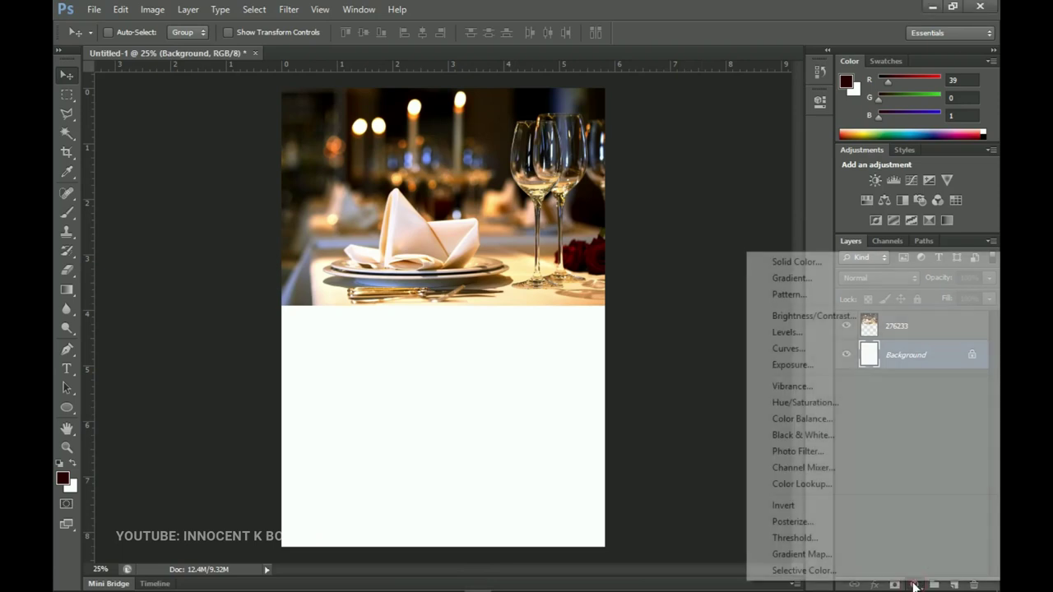
pyautogui.click(791, 261)
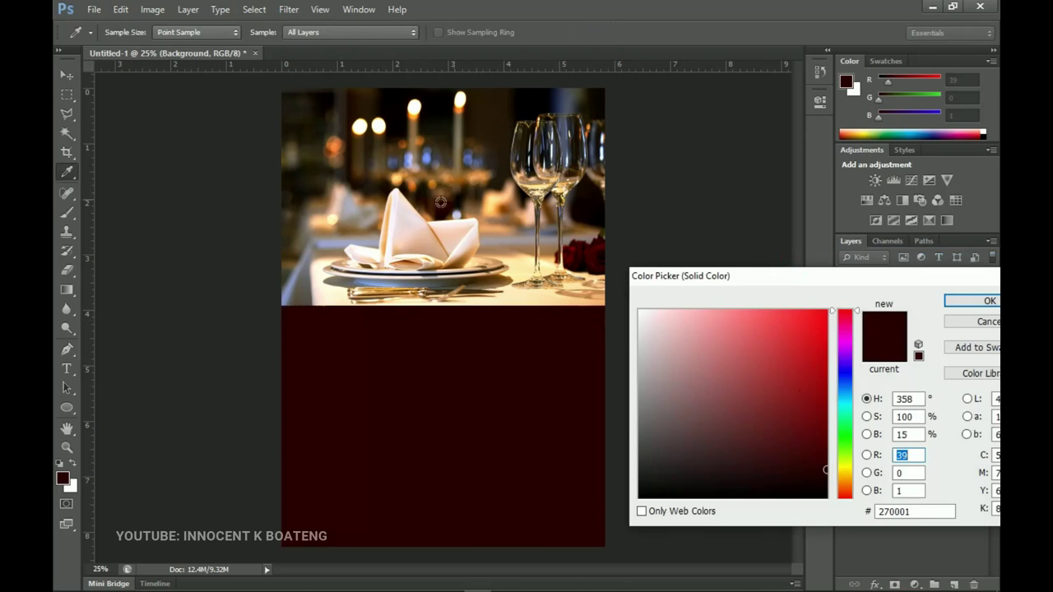
pyautogui.click(492, 217)
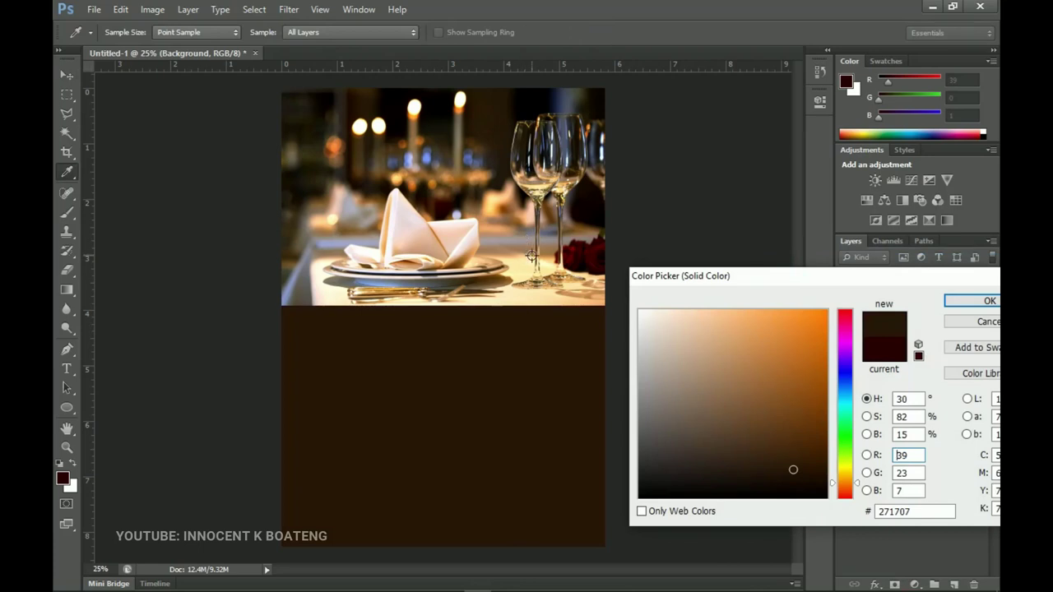
pyautogui.click(579, 259)
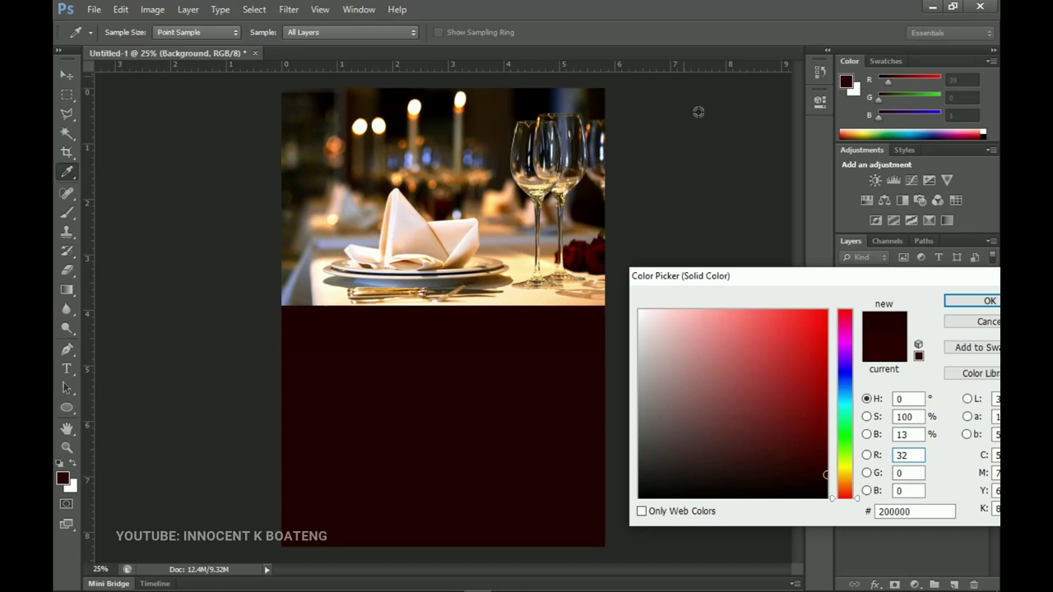
pyautogui.click(65, 477)
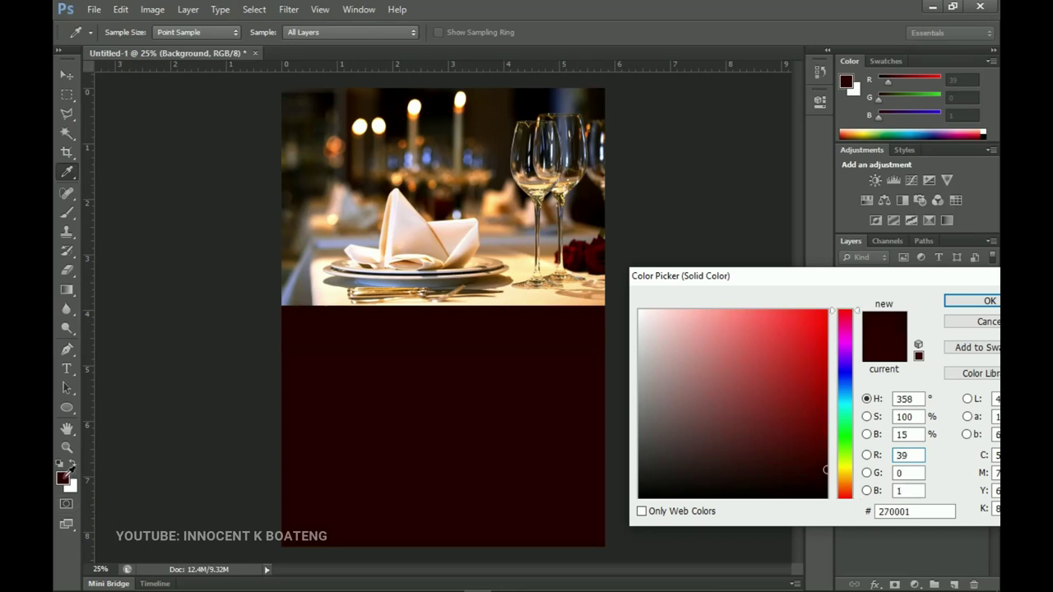
pyautogui.doubleClick(922, 511)
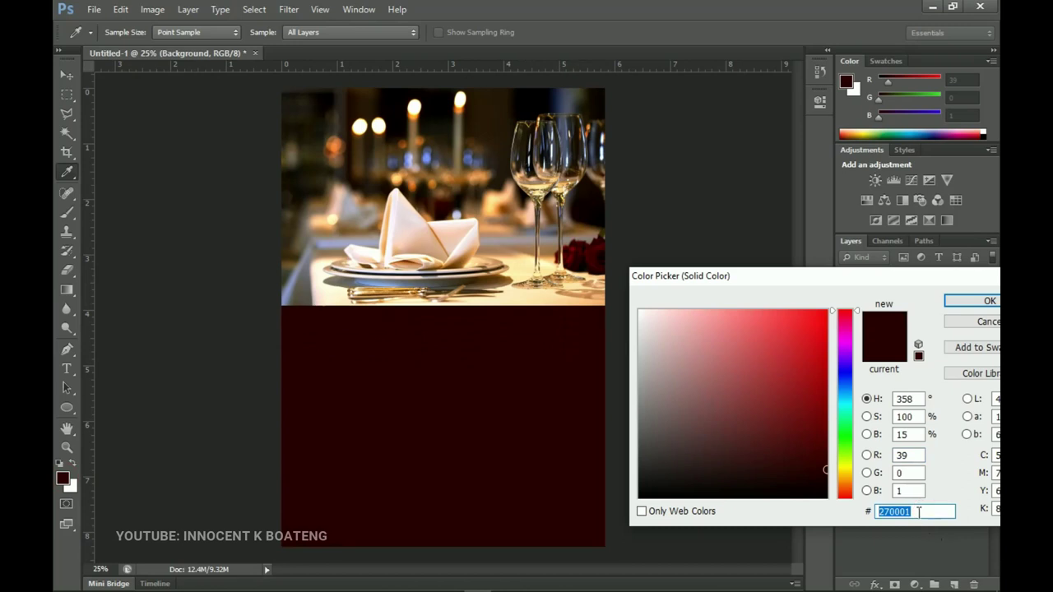
pyautogui.moveTo(823, 278); pyautogui.dragTo(780, 270)
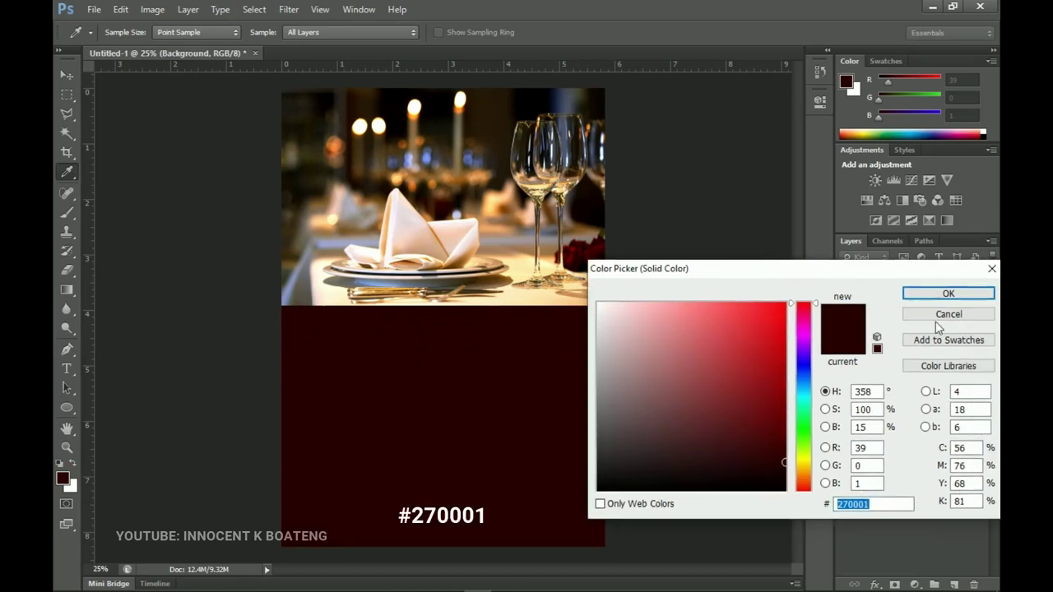
pyautogui.click(941, 294)
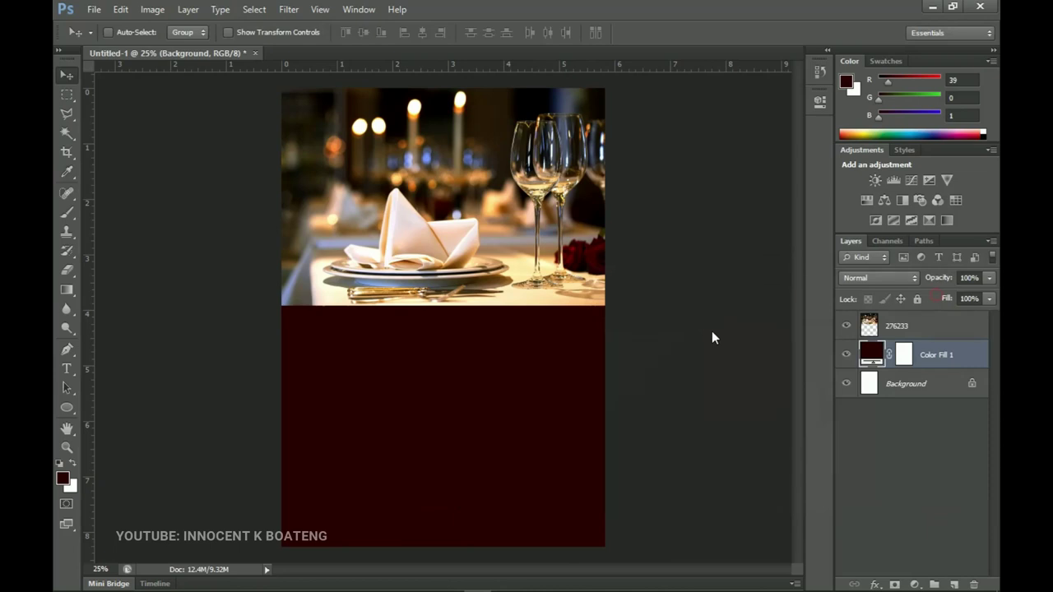
# Mask the 276233 layer and paint its bottom edge black with a soft 700 px brush
pyautogui.click(924, 330)
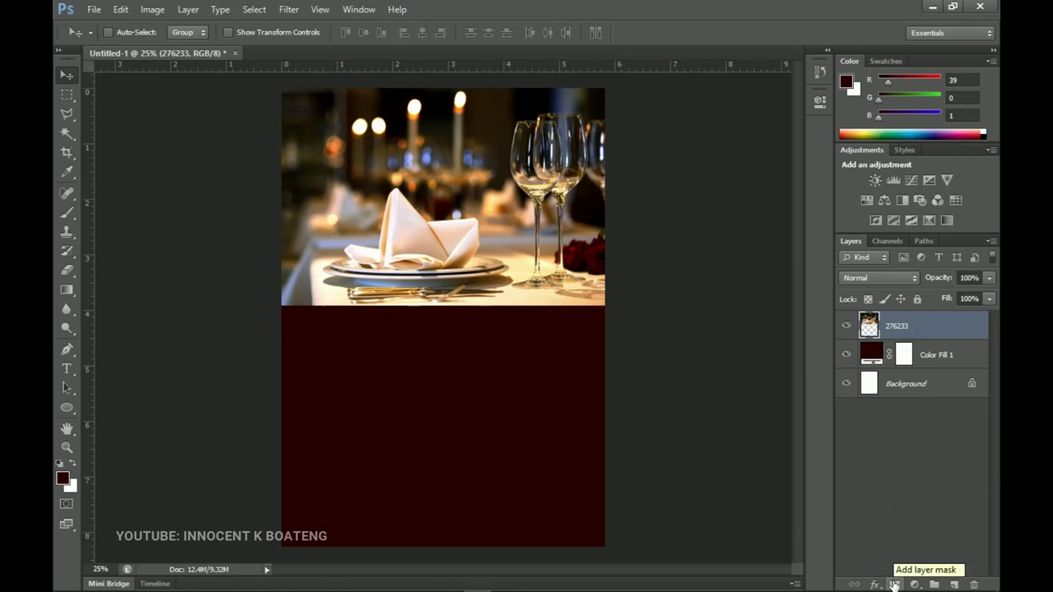
pyautogui.click(893, 584)
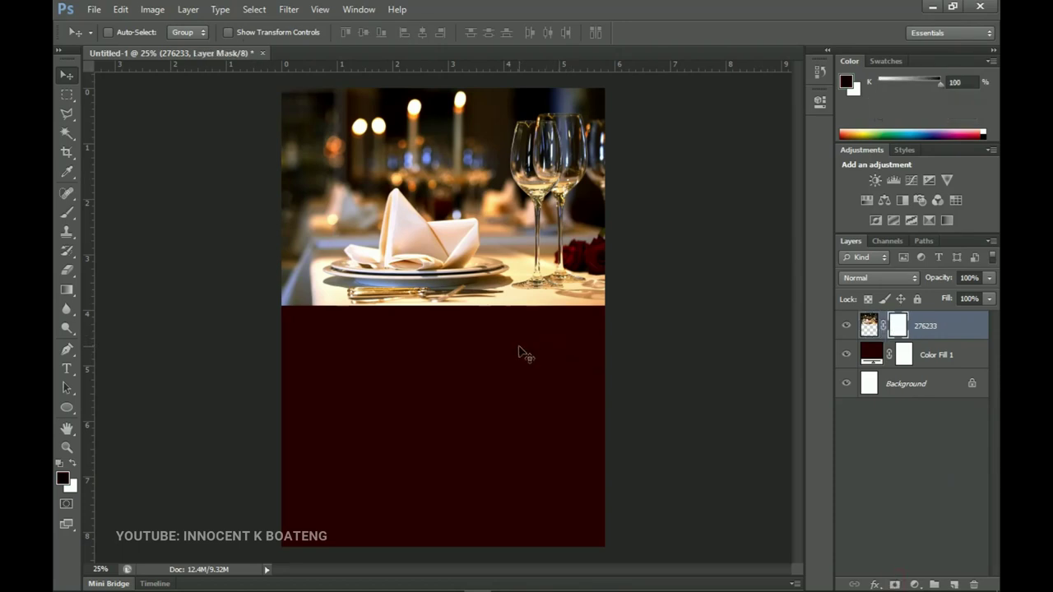
pyautogui.press('b')
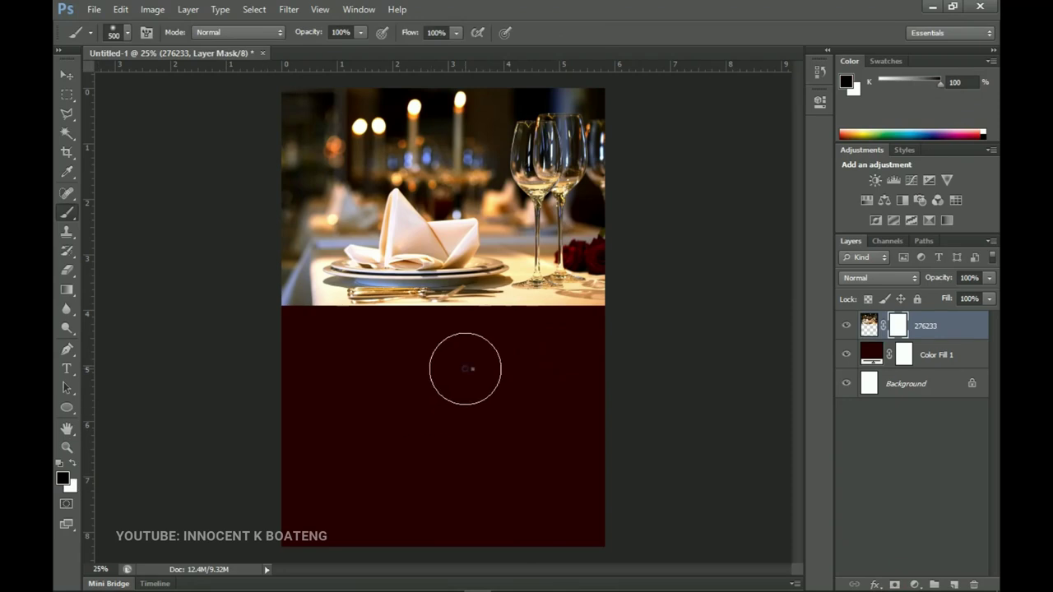
pyautogui.rightClick(458, 372)
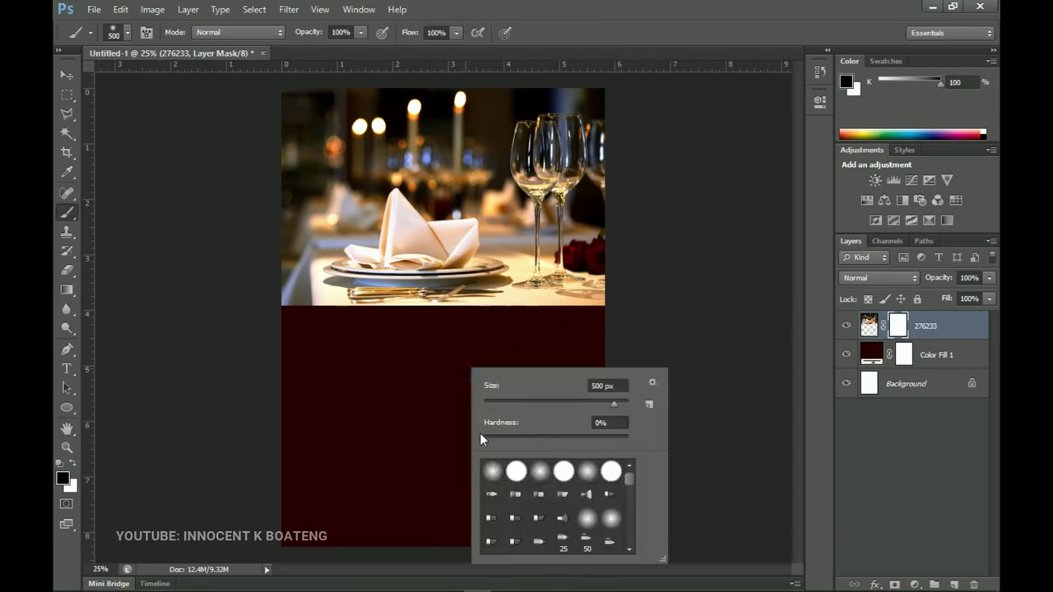
pyautogui.press('Return')
pyautogui.press(']')
pyautogui.press(']')
pyautogui.moveTo(624, 348)
pyautogui.mouseDown()
pyautogui.moveTo(580, 358)
pyautogui.moveTo(582, 345)
pyautogui.moveTo(547, 359)
pyautogui.moveTo(554, 351)
pyautogui.moveTo(453, 358)
pyautogui.moveTo(458, 343)
pyautogui.moveTo(385, 335)
pyautogui.moveTo(286, 348)
pyautogui.moveTo(512, 353)
pyautogui.mouseUp()
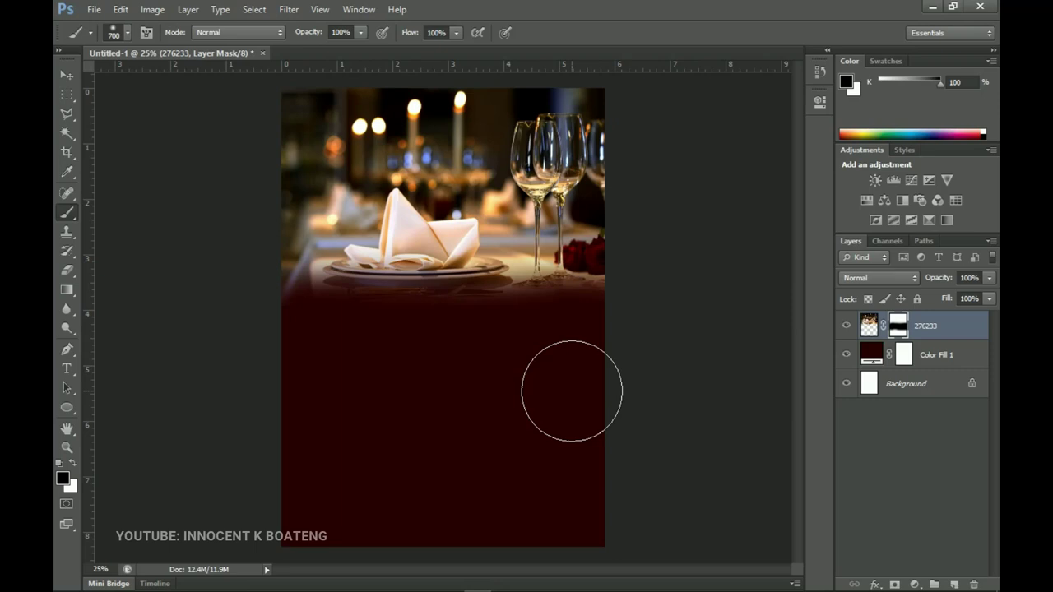
pyautogui.click(868, 325)
pyautogui.press('v')
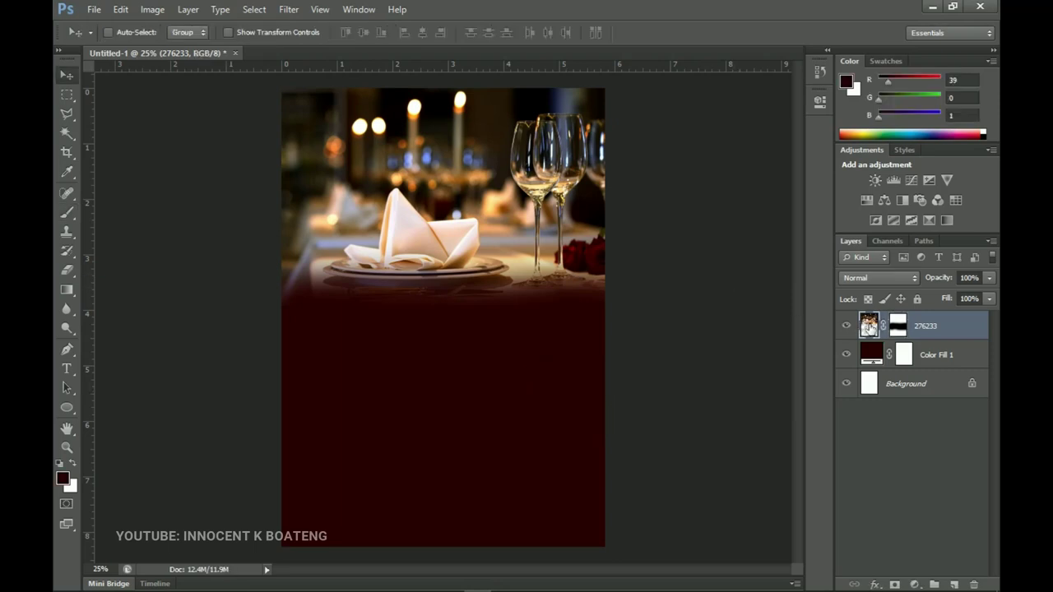
pyautogui.hotkey('ctrl', 't')
# Enlarge the 276233 photo to about 111.8% and shift it slightly lower
pyautogui.moveTo(618, 305); pyautogui.dragTo(640, 319)
pyautogui.moveTo(583, 257); pyautogui.dragTo(578, 261)
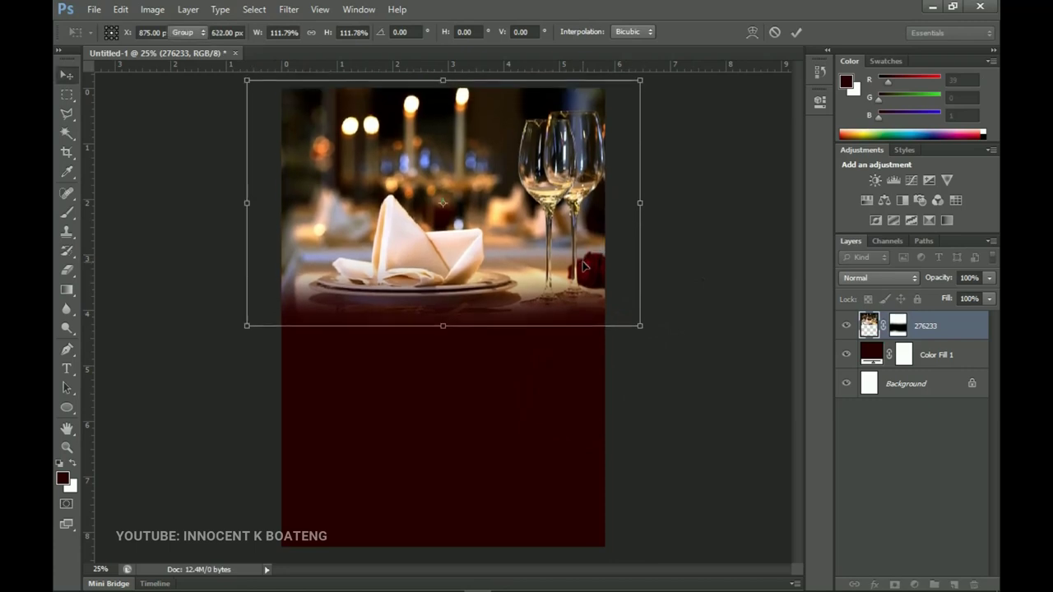
pyautogui.press('Return')
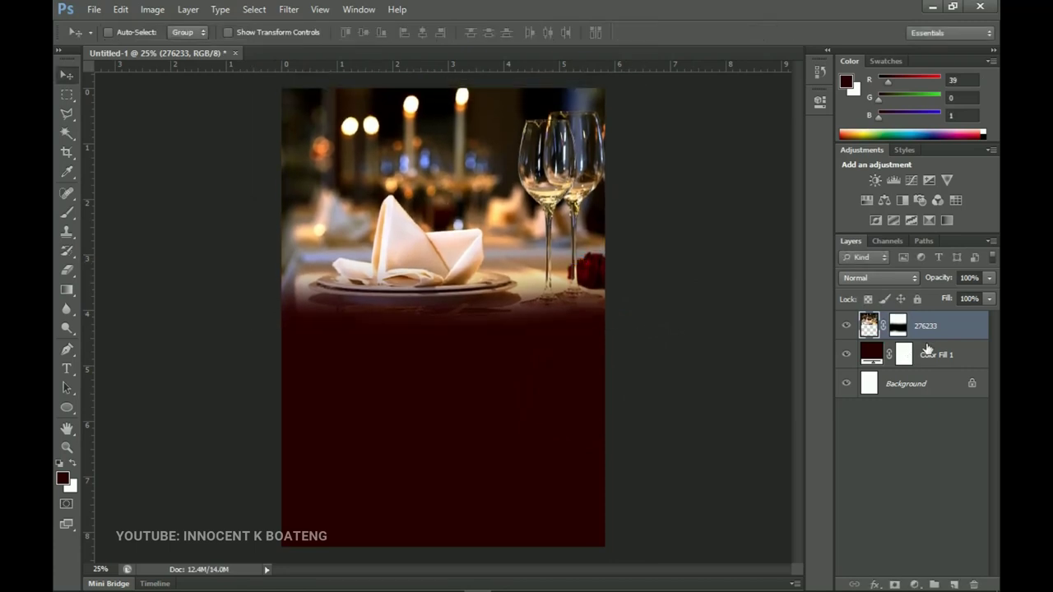
# With Color Fill 1 selected, pick the wp2153483 image in Vals 2021 Resources and return to Photoshop
pyautogui.click(926, 356)
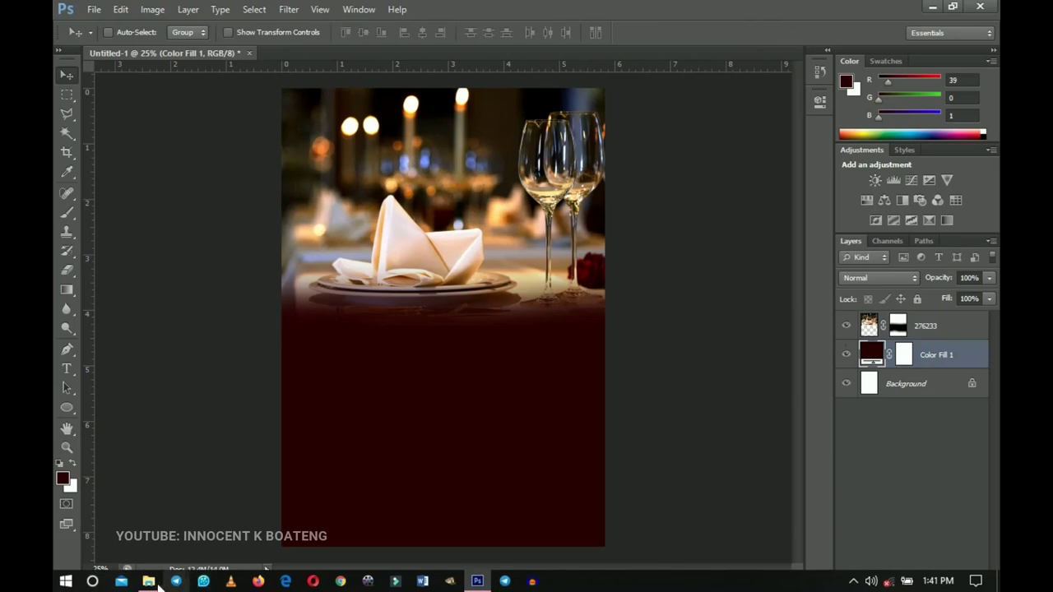
pyautogui.click(148, 581)
pyautogui.doubleClick(388, 168)
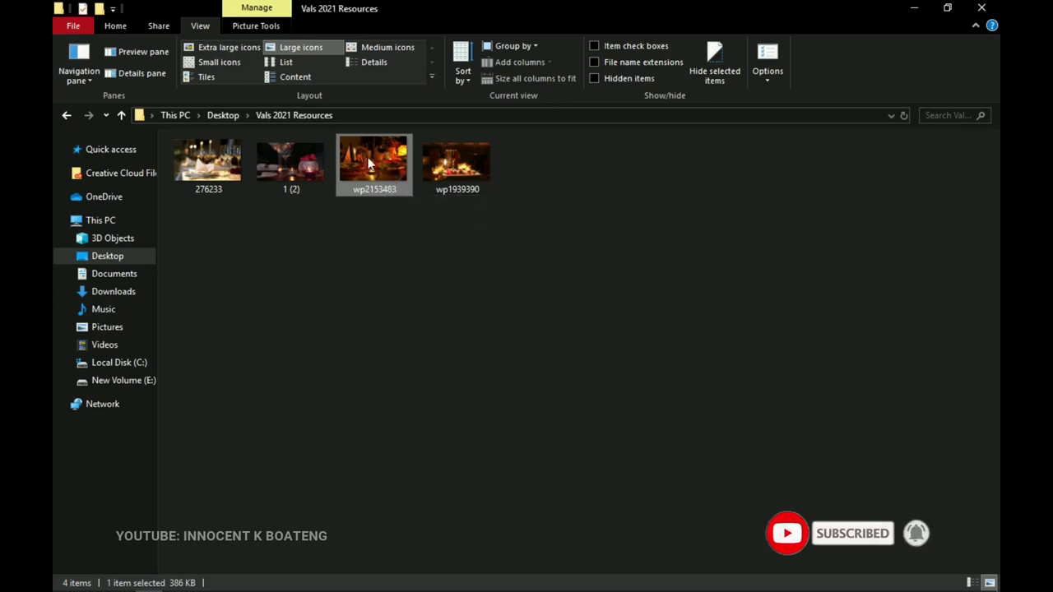
pyautogui.click(477, 585)
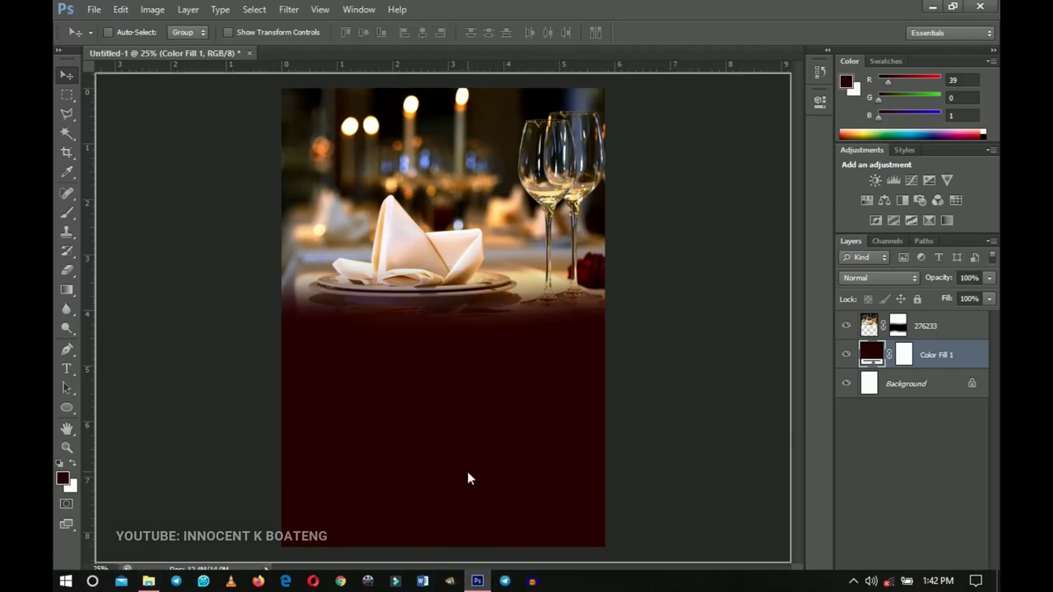
# Place the wp2153483 image, scale it up and position it over the lower half
pyautogui.moveTo(468, 478); pyautogui.dragTo(468, 473)
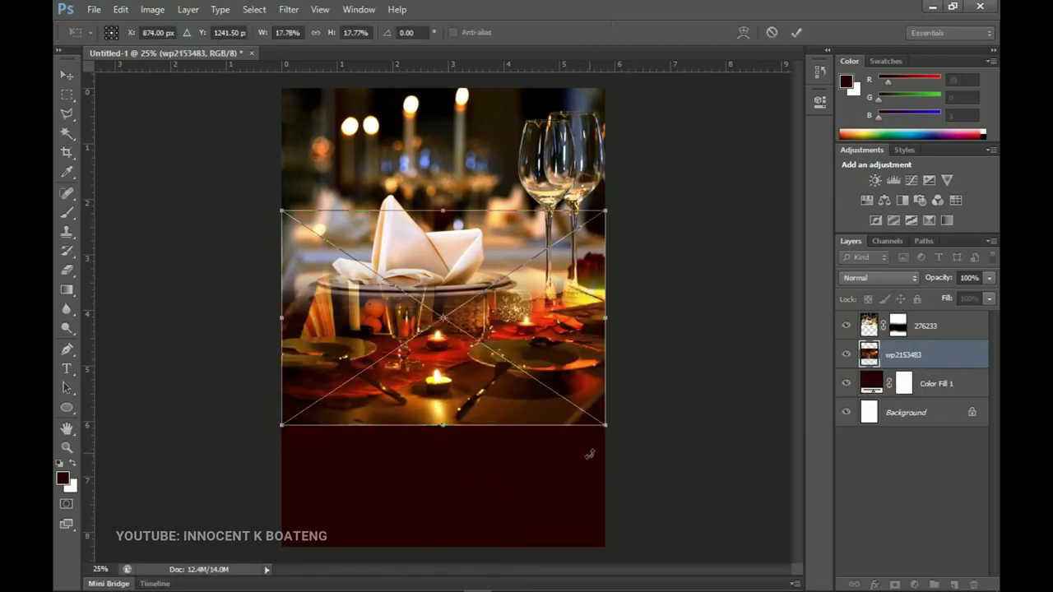
pyautogui.moveTo(605, 434); pyautogui.dragTo(661, 471)
pyautogui.moveTo(599, 390); pyautogui.dragTo(600, 424)
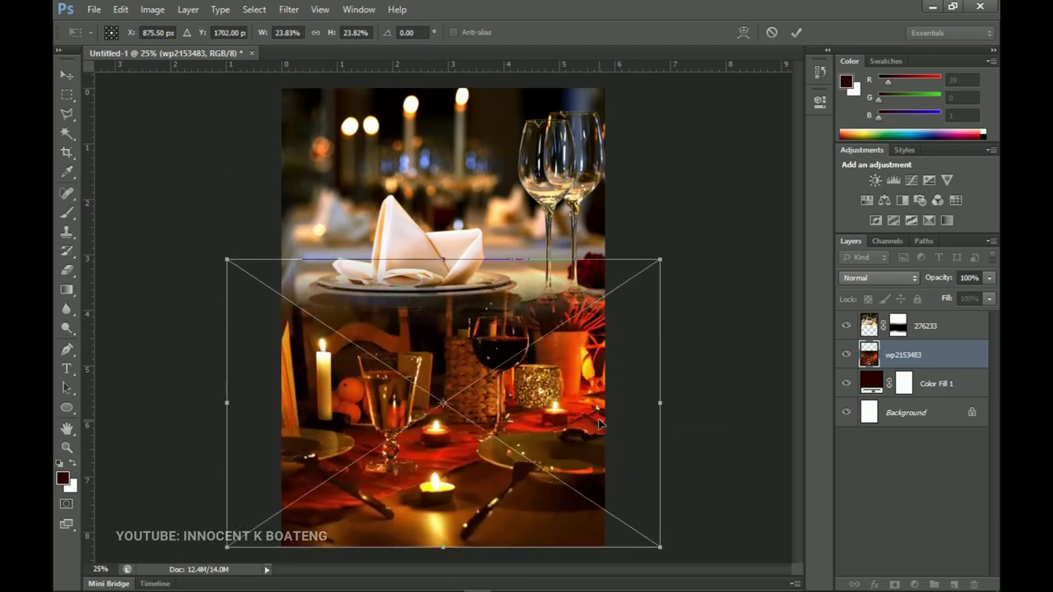
pyautogui.press('Return')
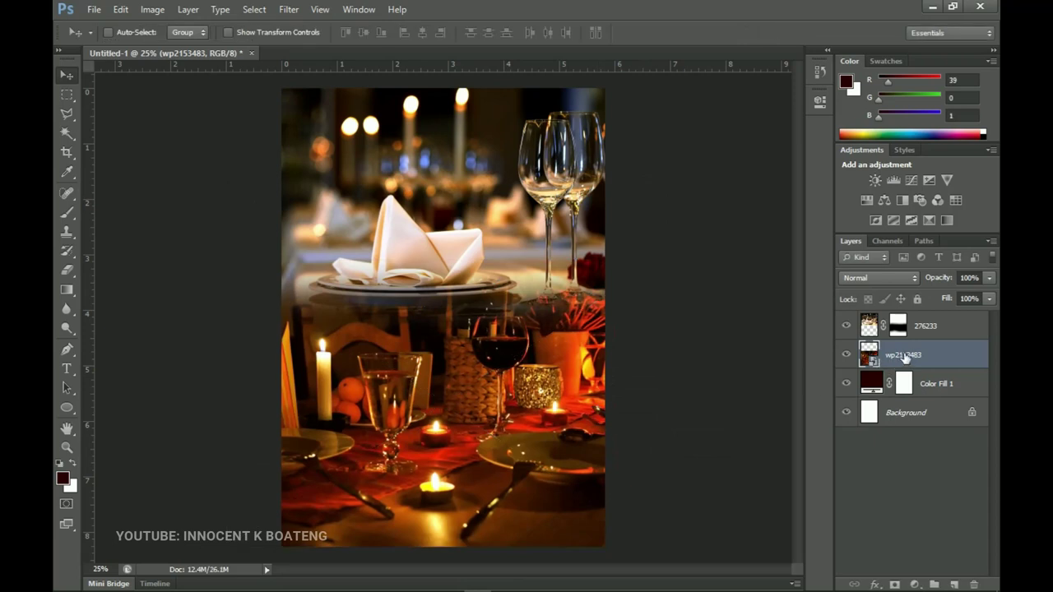
# Rasterize and desaturate the wp2153483 layer, then blend it in Soft Light at 73% opacity
pyautogui.rightClick(904, 358)
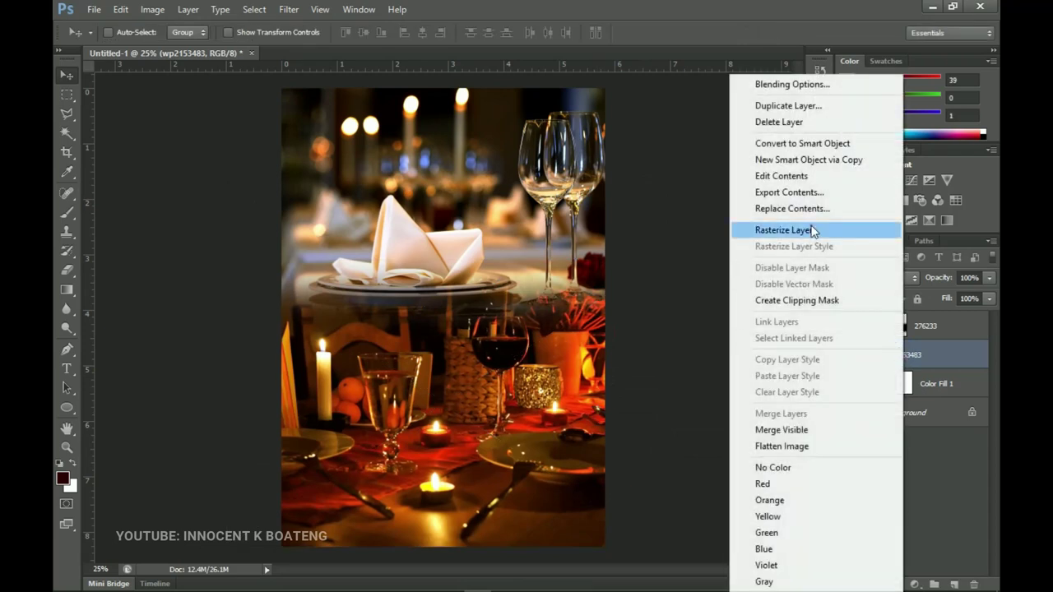
pyautogui.click(811, 231)
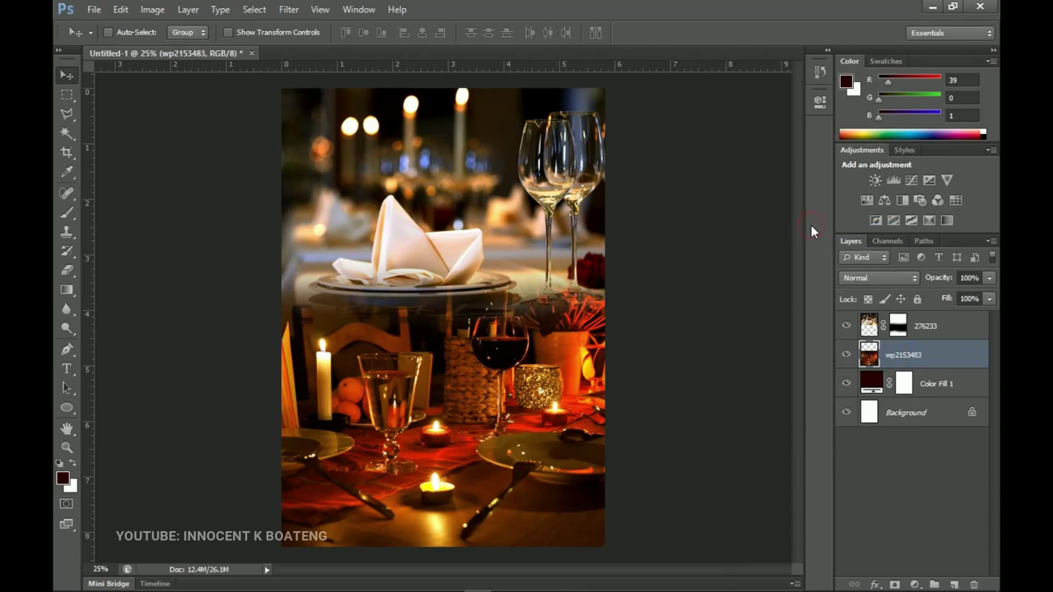
pyautogui.hotkey('ctrl', 'shift', 'u')
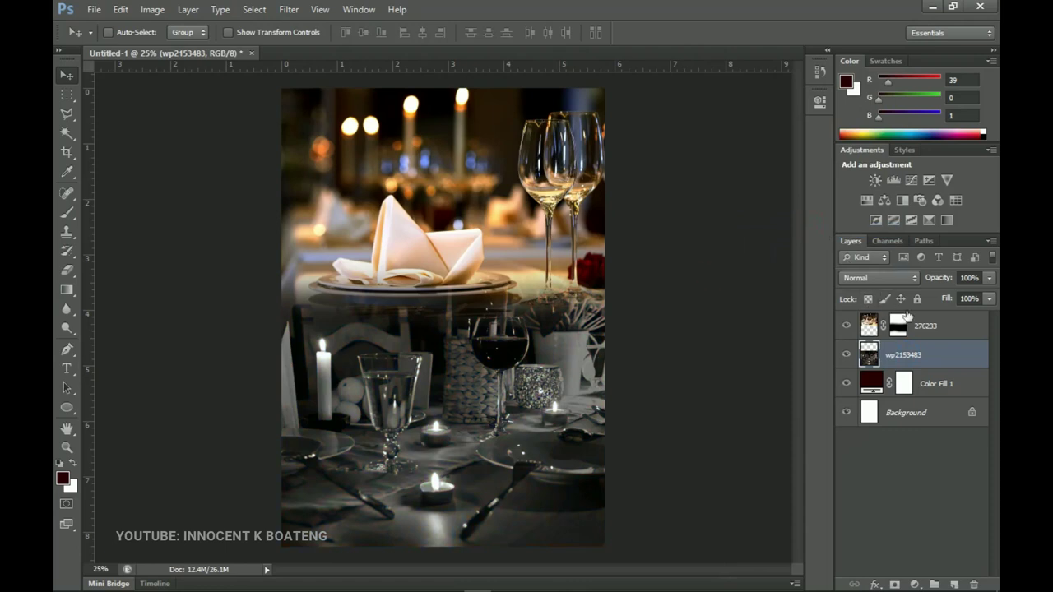
pyautogui.click(885, 278)
pyautogui.scroll(-1, 885, 280)
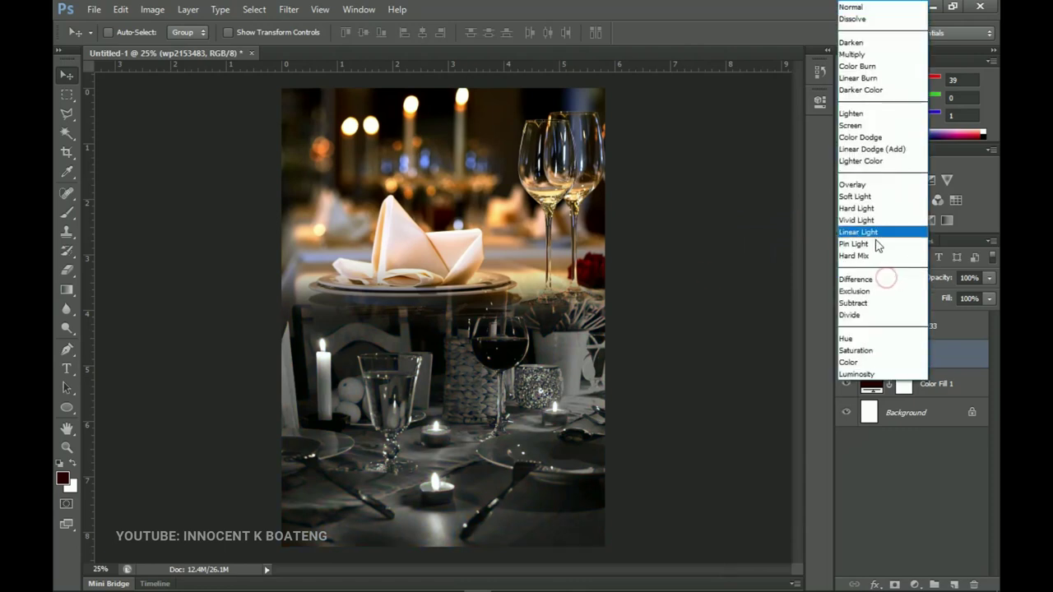
pyautogui.click(865, 200)
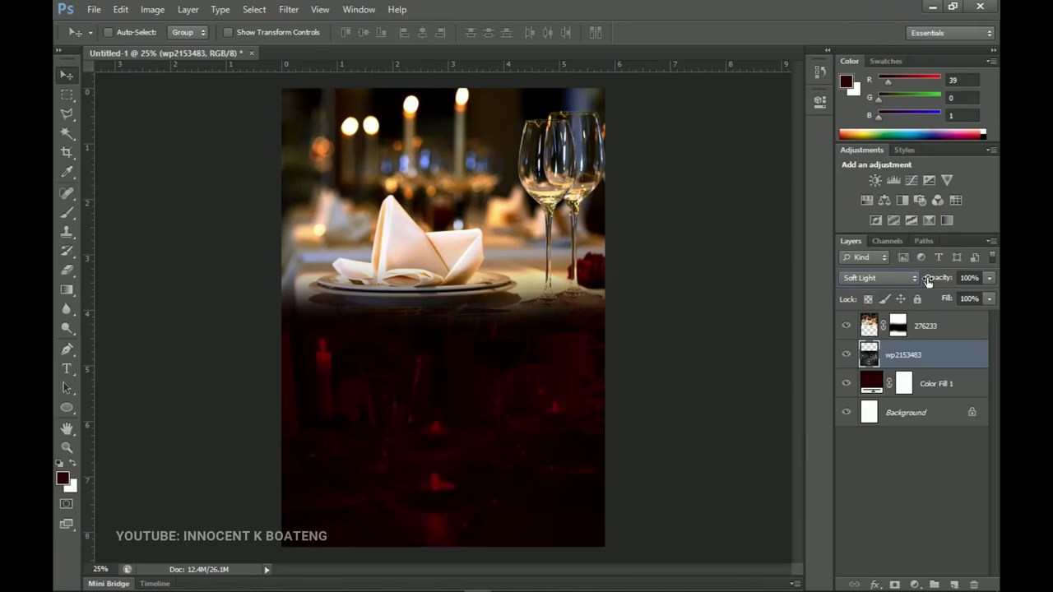
pyautogui.moveTo(947, 277); pyautogui.dragTo(932, 282)
# Group the Color Fill 1, 276233 and wp2153483 layers and name the group 'Background'
pyautogui.click(936, 386)
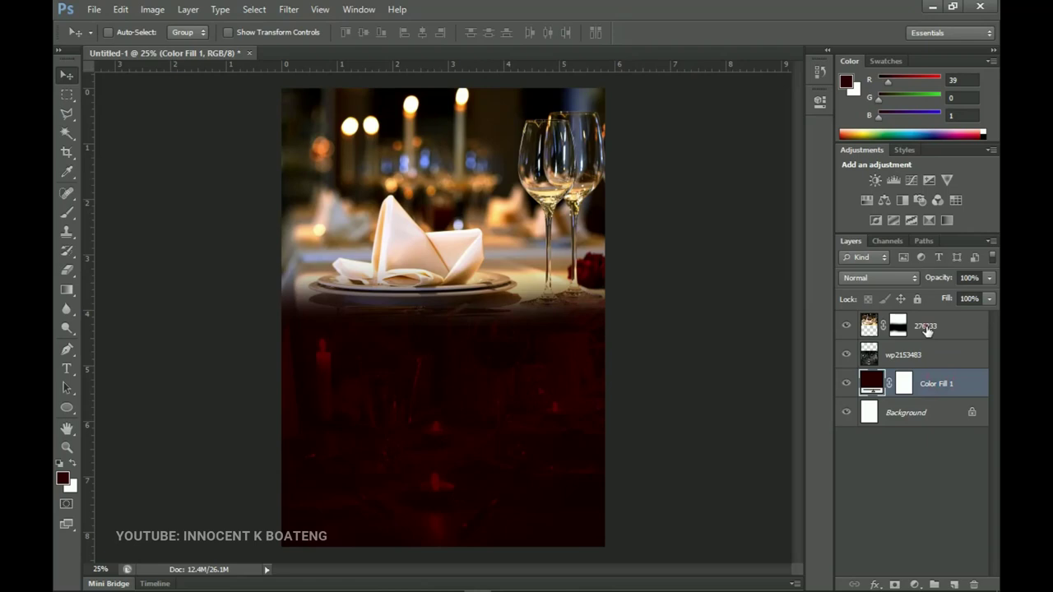
pyautogui.keyDown('shift'); pyautogui.click(926, 329); pyautogui.keyUp('shift')
pyautogui.hotkey('ctrl', 'g')
pyautogui.doubleClick(906, 321)
pyautogui.write('Background')
pyautogui.press('Return')
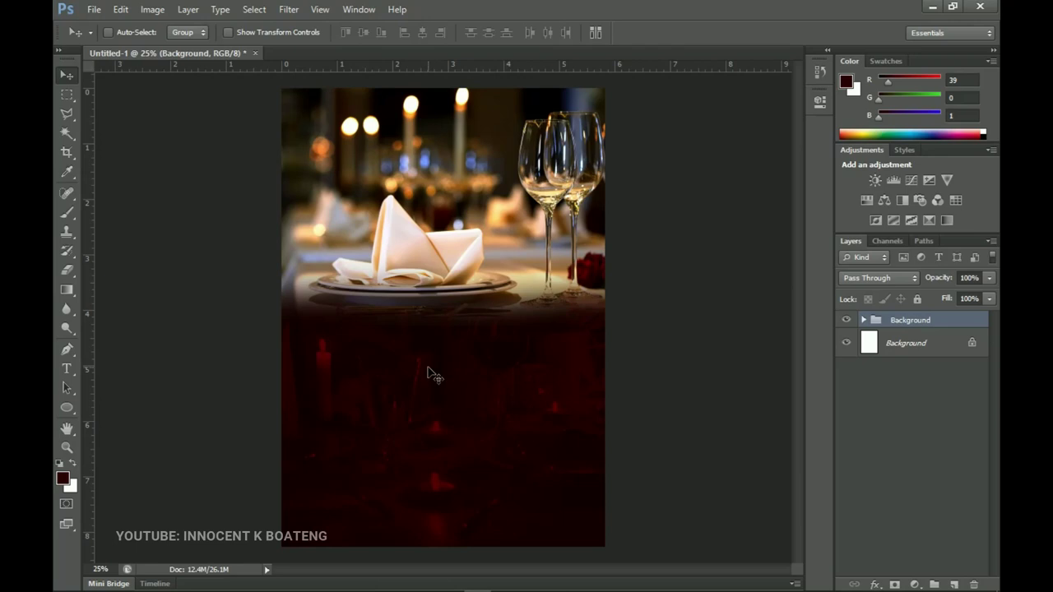
# Start a text layer near the page centre in the Bigdey script font, typing 'Celebra'
pyautogui.click(70, 376)
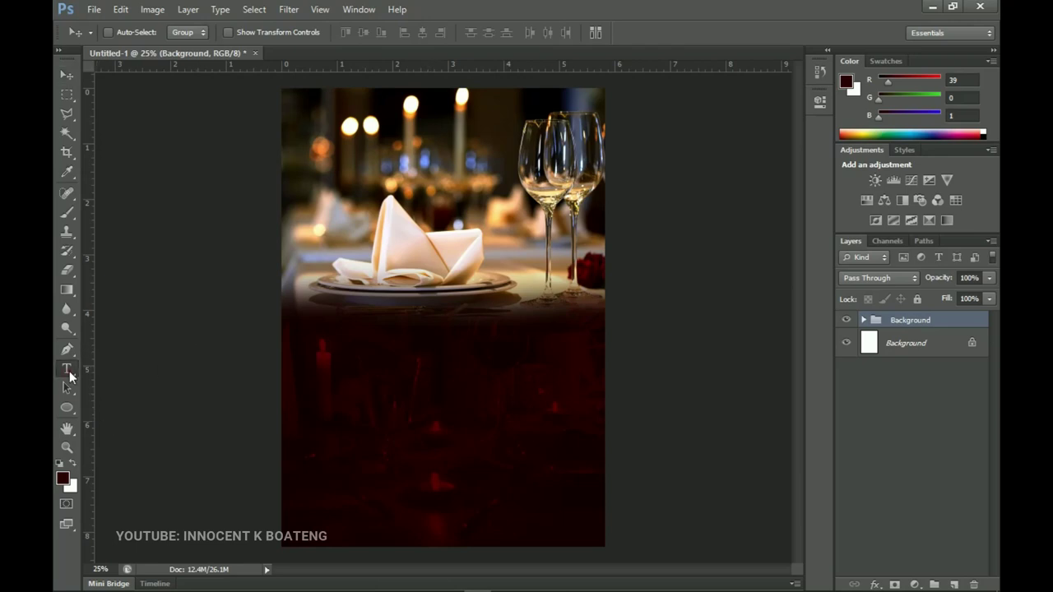
pyautogui.click(420, 336)
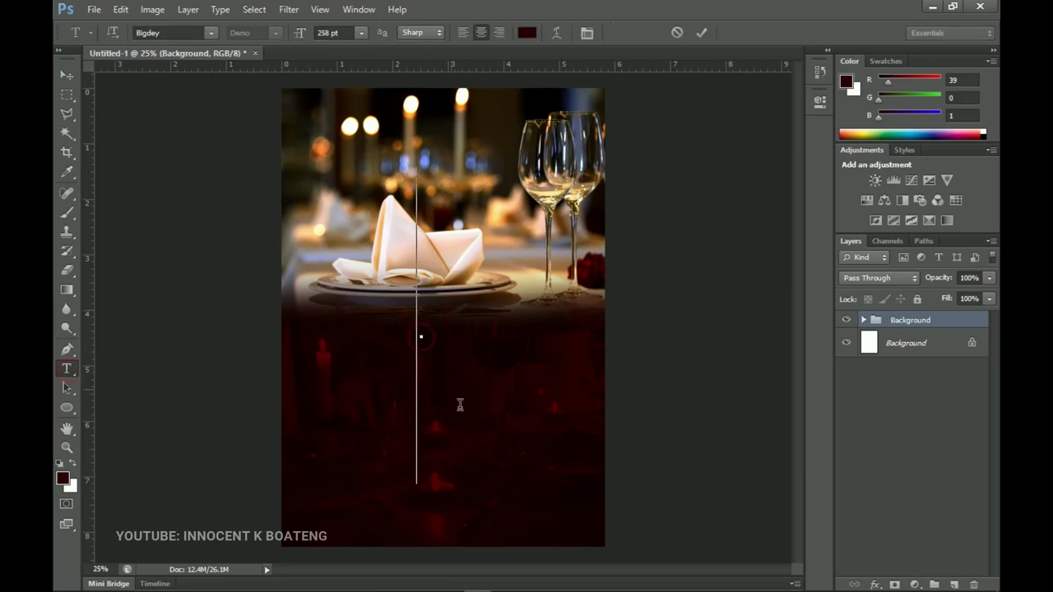
pyautogui.click(169, 32)
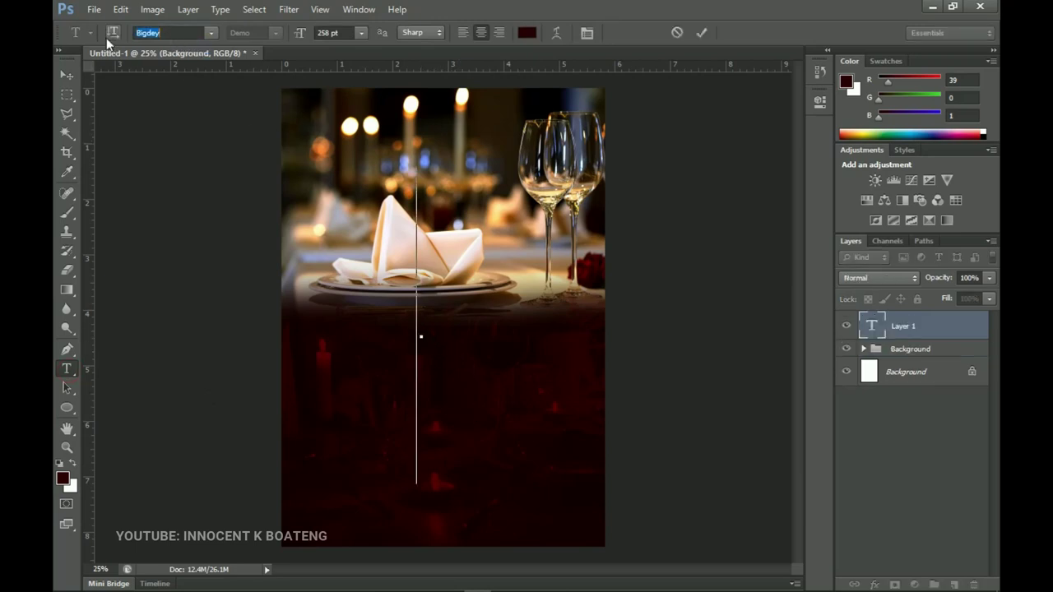
pyautogui.click(422, 335)
pyautogui.write('Cel')
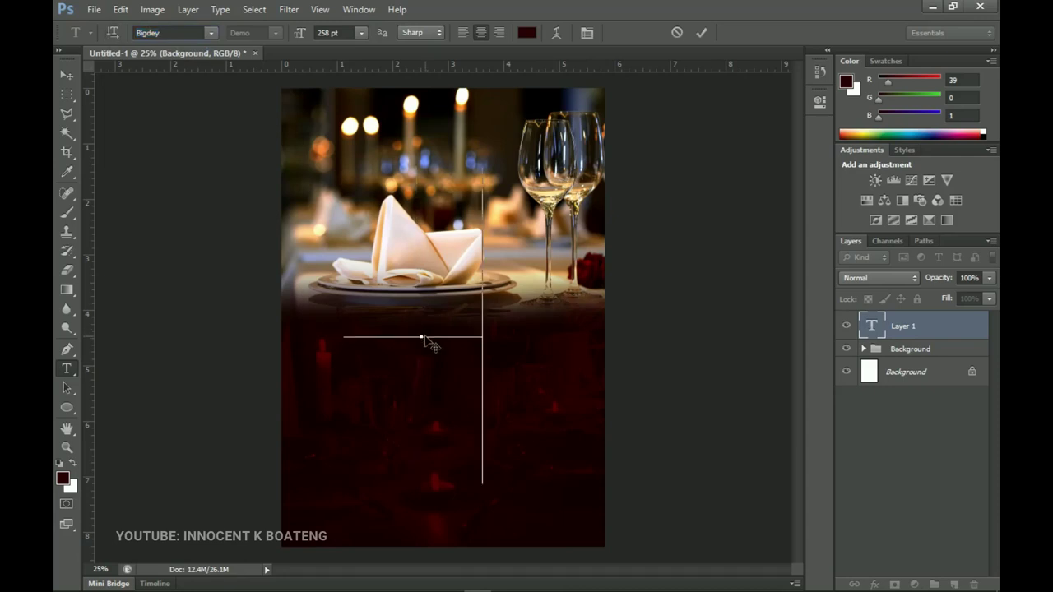
pyautogui.write('ebra')
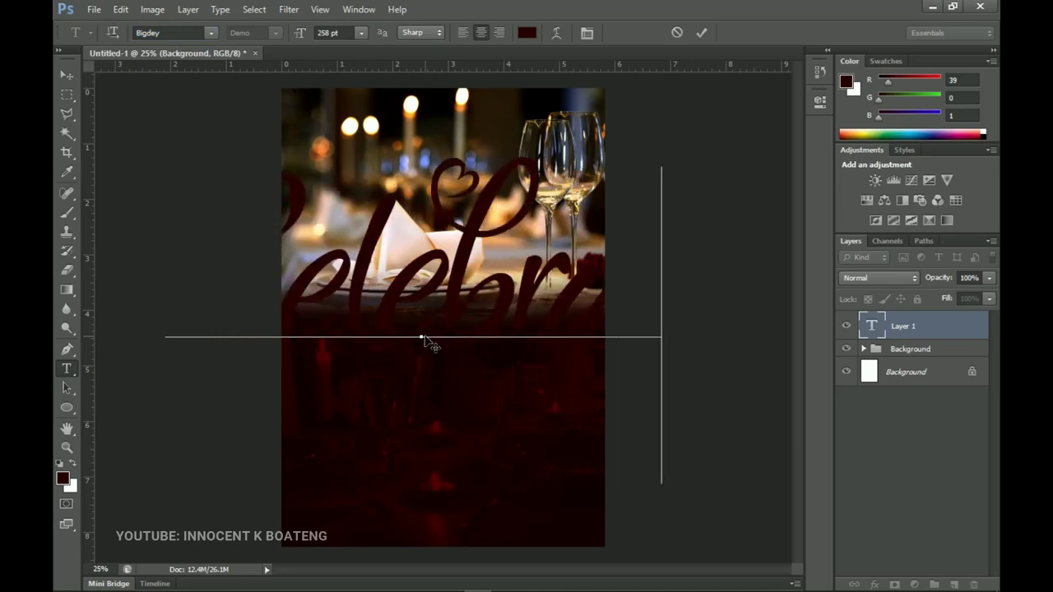
# Colour the script lettering light peach #ffd287 and commit the text
pyautogui.hotkey('ctrl', 'a')
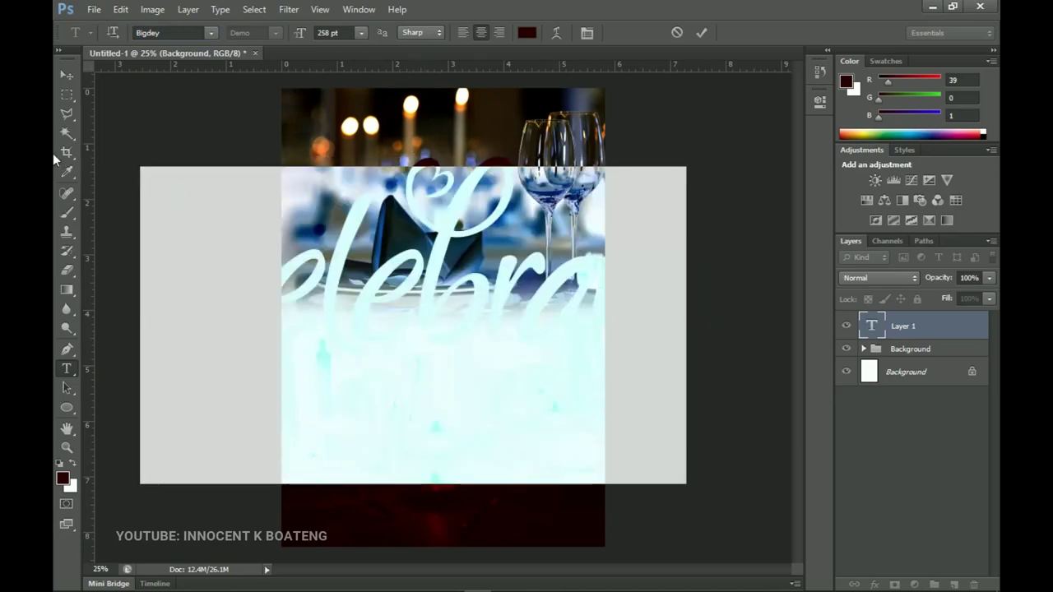
pyautogui.click(528, 33)
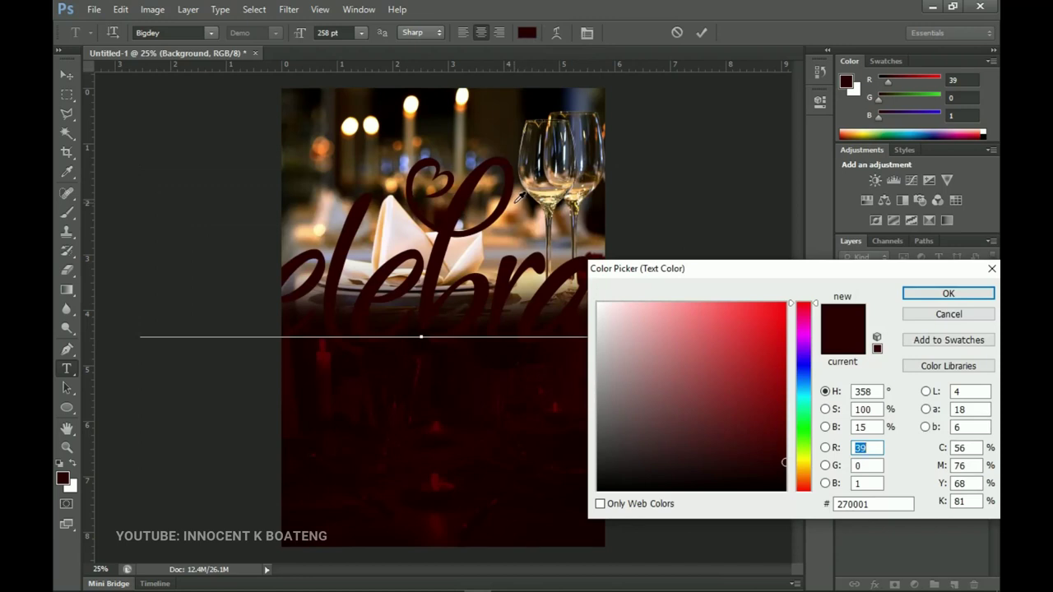
pyautogui.click(518, 198)
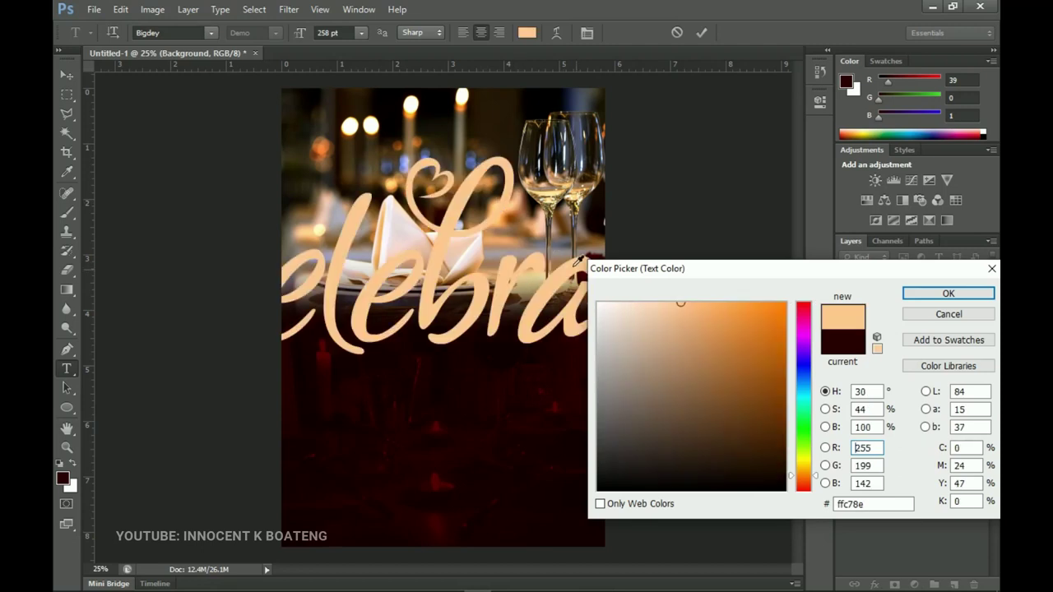
pyautogui.click(498, 199)
pyautogui.click(496, 207)
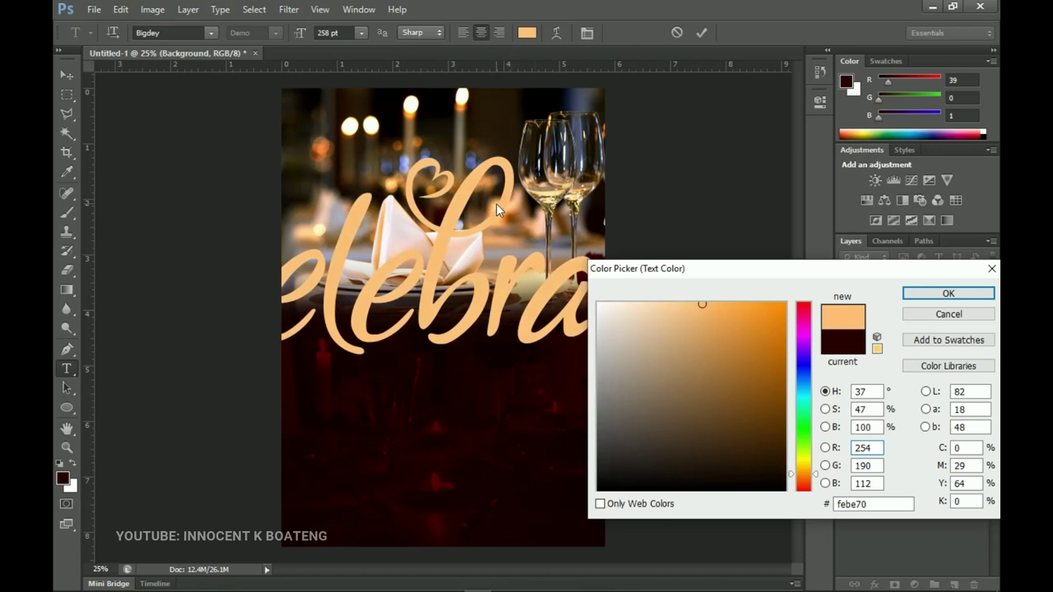
pyautogui.click(497, 206)
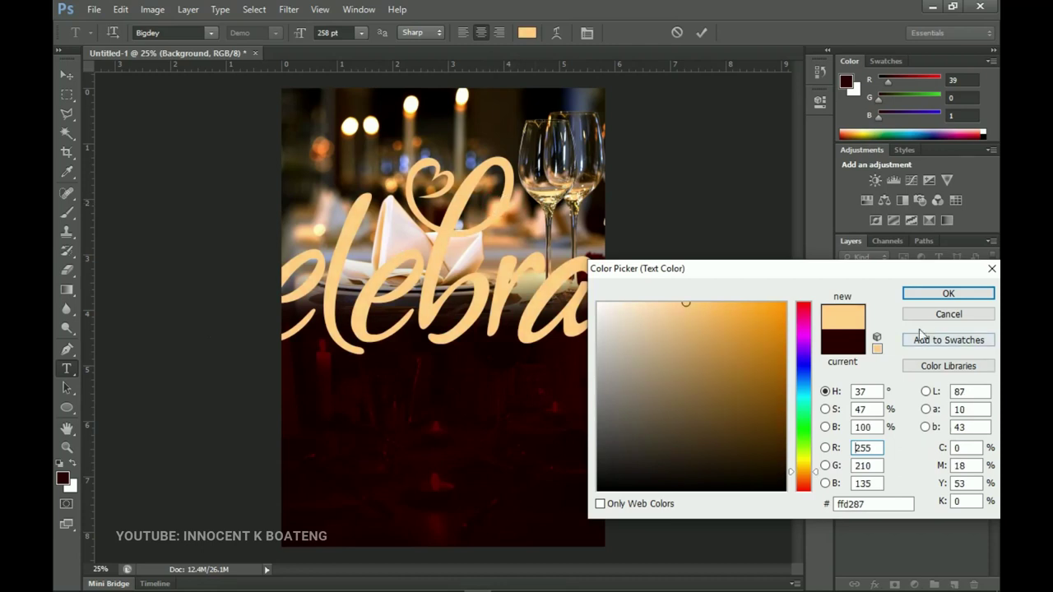
pyautogui.click(944, 293)
pyautogui.click(75, 75)
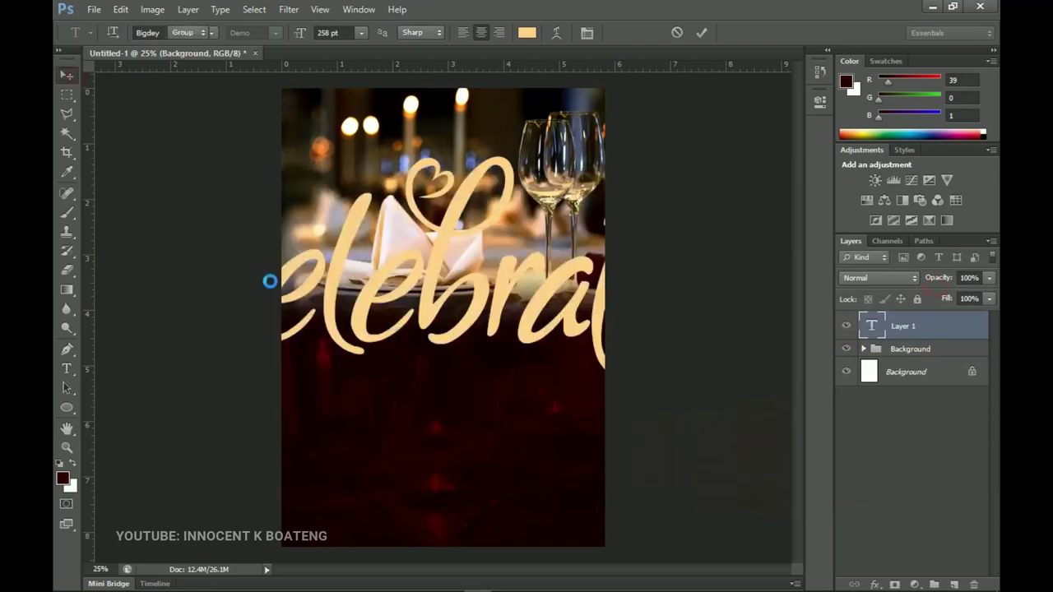
# Shrink Celebrate to fit inside the photo and centre it horizontally on the canvas
pyautogui.hotkey('ctrl', 't')
pyautogui.moveTo(691, 159); pyautogui.dragTo(476, 287)
pyautogui.press('Return')
pyautogui.hotkey('ctrl', 'a')
pyautogui.click(424, 32)
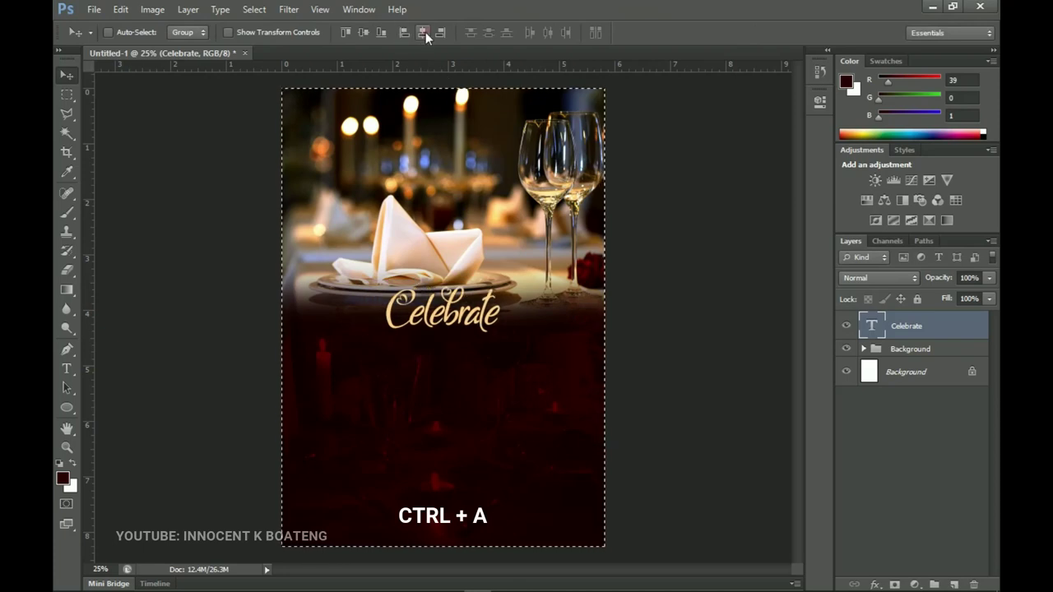
pyautogui.hotkey('ctrl', 'd')
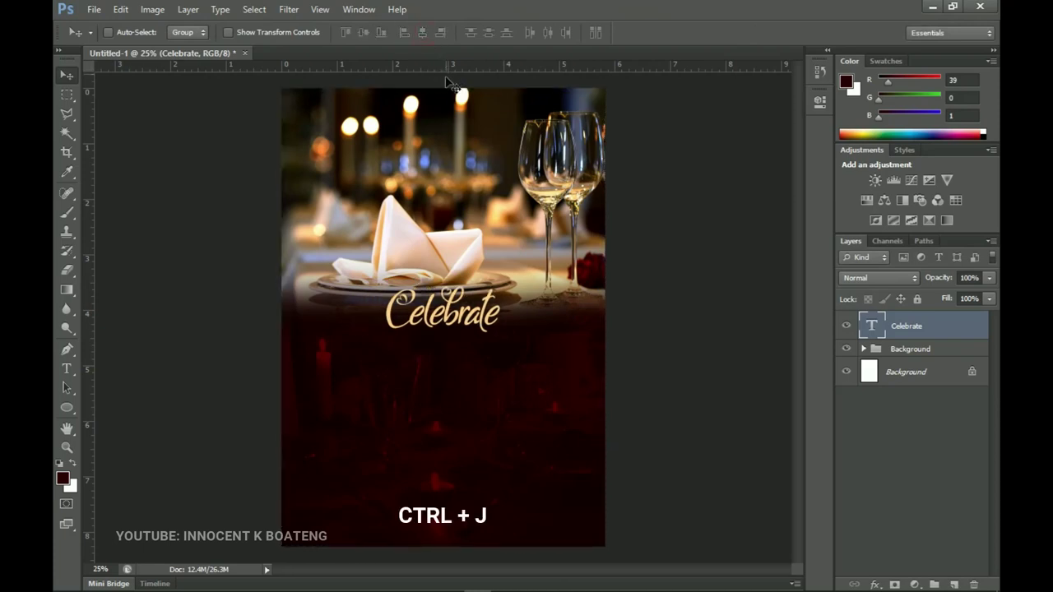
# Duplicate Celebrate, move the copy below it and retype it as 'Valentines'
pyautogui.hotkey('ctrl', 'j')
pyautogui.moveTo(474, 325); pyautogui.dragTo(465, 361)
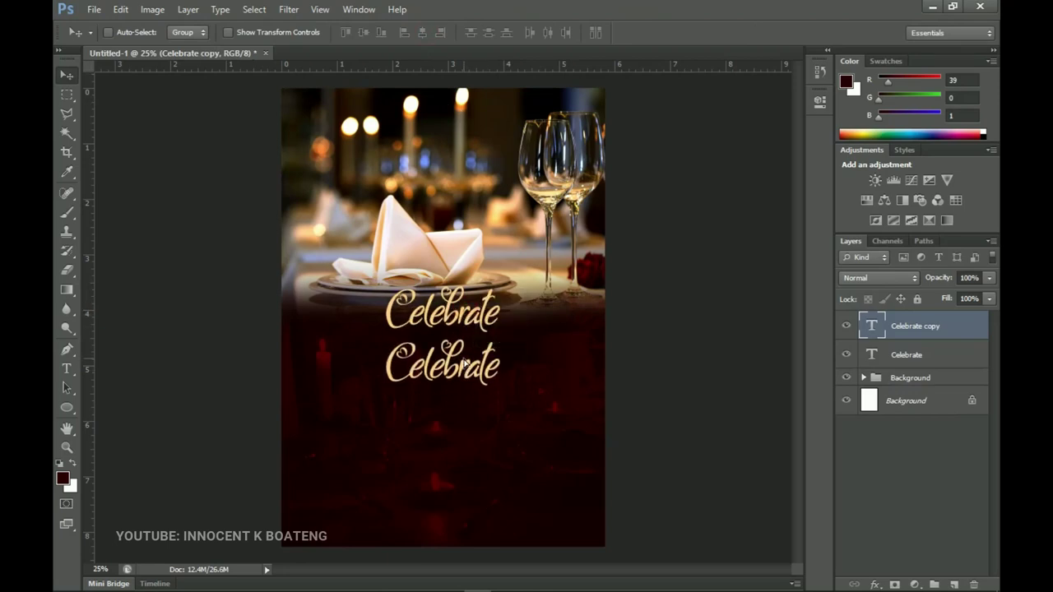
pyautogui.press('t')
pyautogui.click(463, 358)
pyautogui.hotkey('ctrl', 'a')
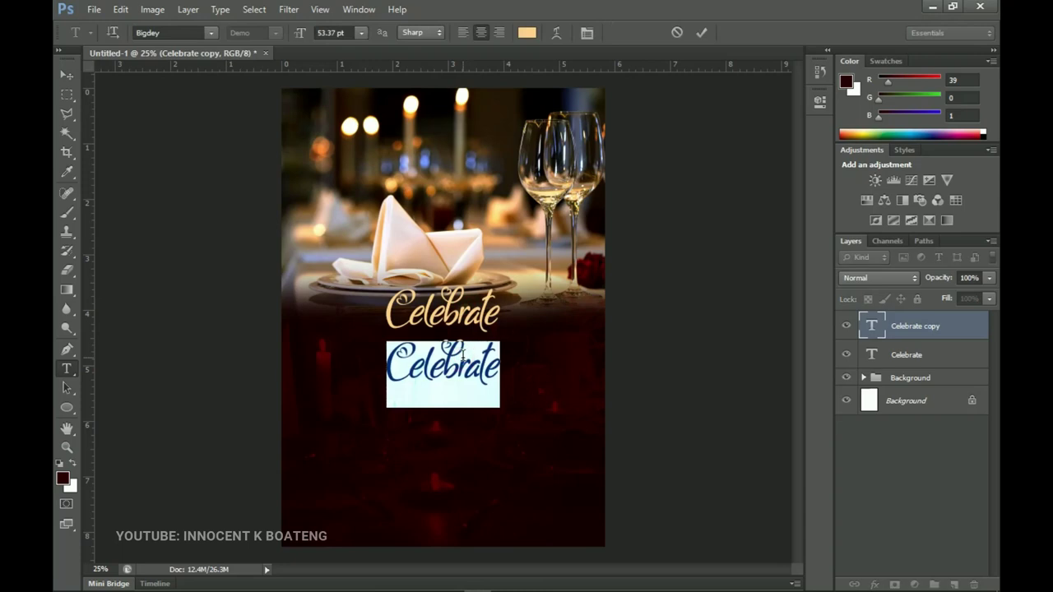
pyautogui.write('Va')
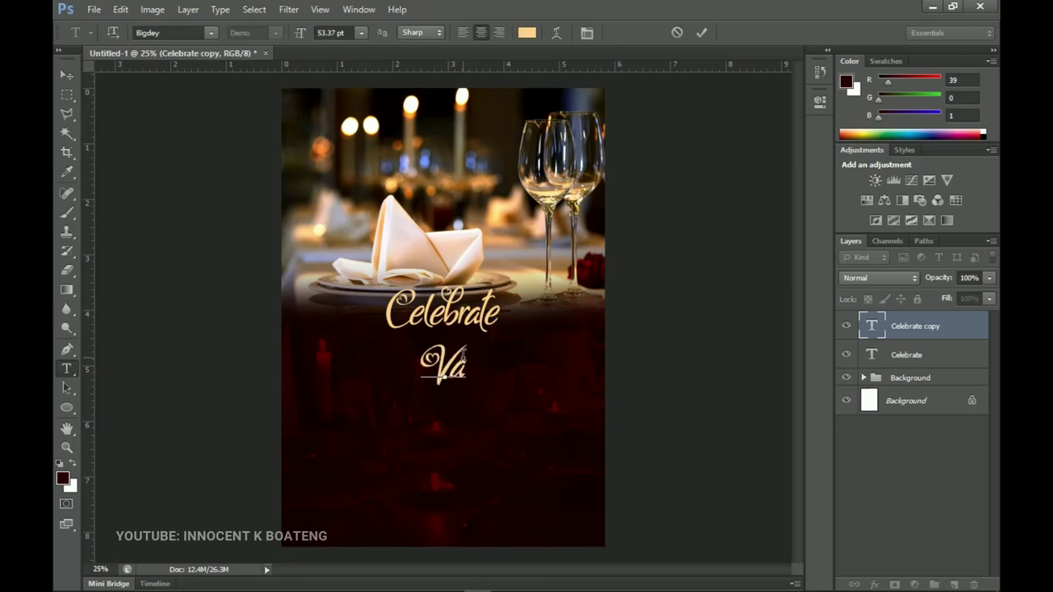
pyautogui.write('lentines')
pyautogui.hotkey('ctrl', 'Return')
# Delete the trailing s so the copied line reads 'Valentine'
pyautogui.press('v')
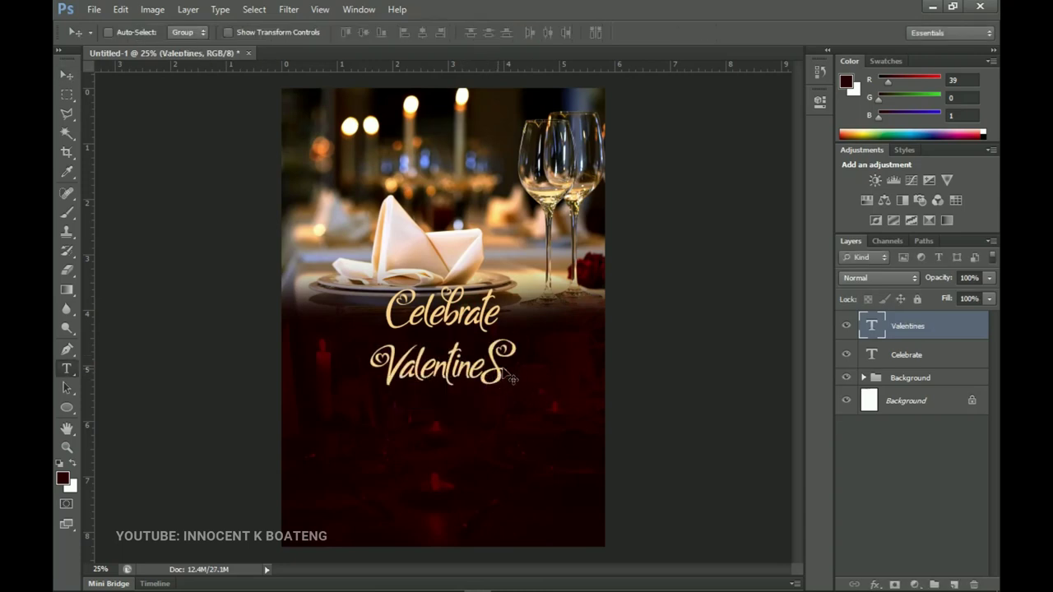
pyautogui.press('t')
pyautogui.click(504, 370)
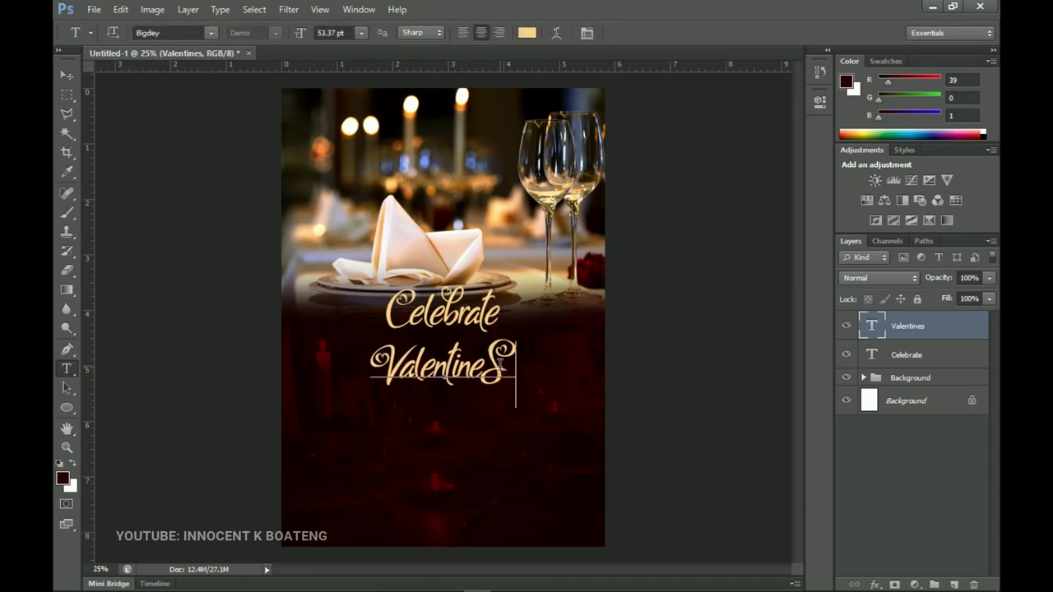
pyautogui.press('BackSpace')
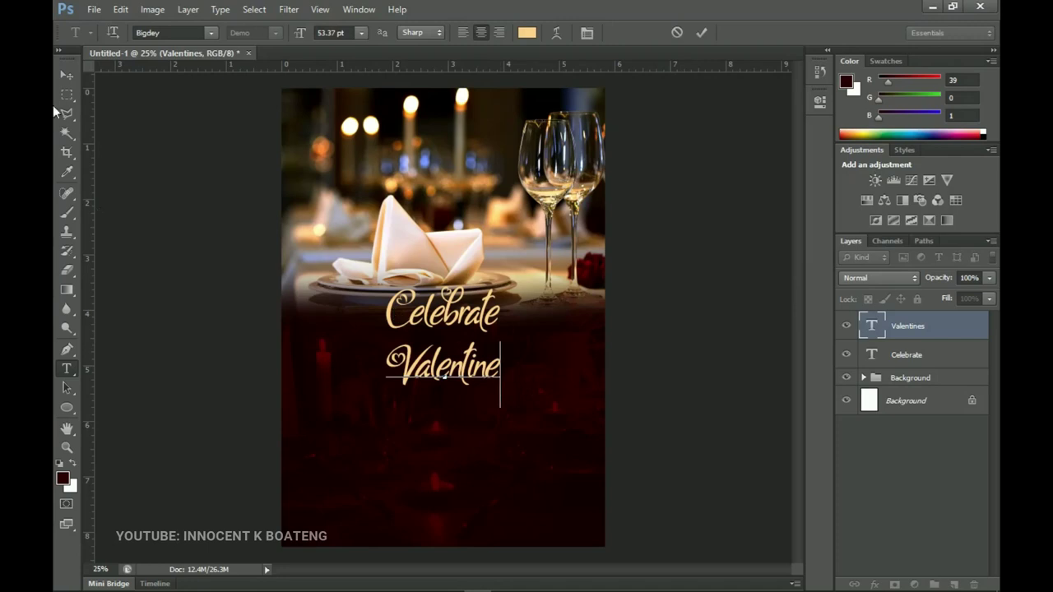
pyautogui.click(67, 74)
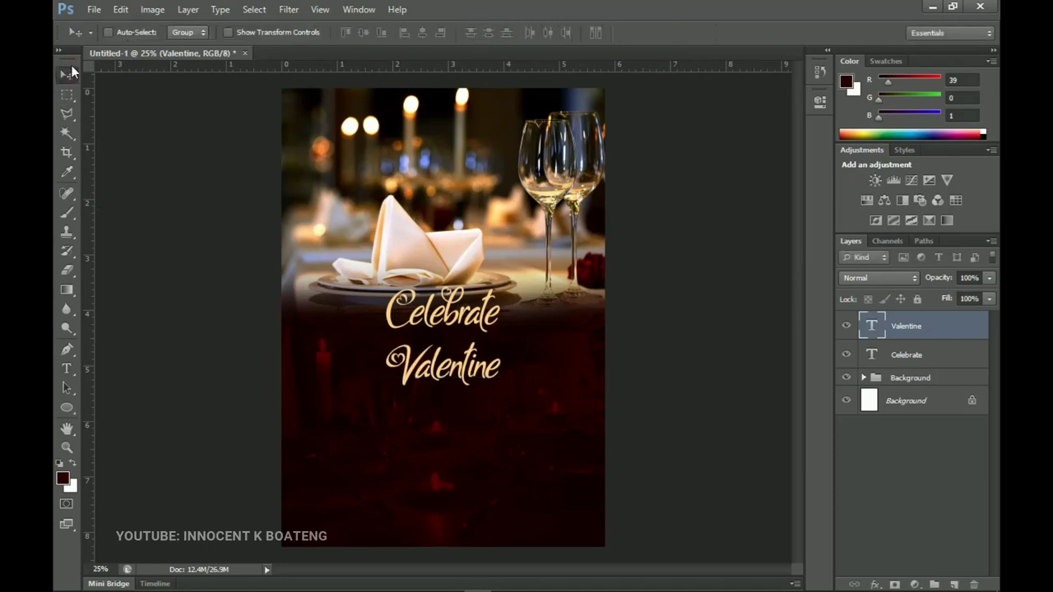
pyautogui.hotkey('ctrl', 't')
# Scale Valentine up to about 200% and nudge it into place beneath Celebrate
pyautogui.moveTo(500, 408); pyautogui.dragTo(568, 425)
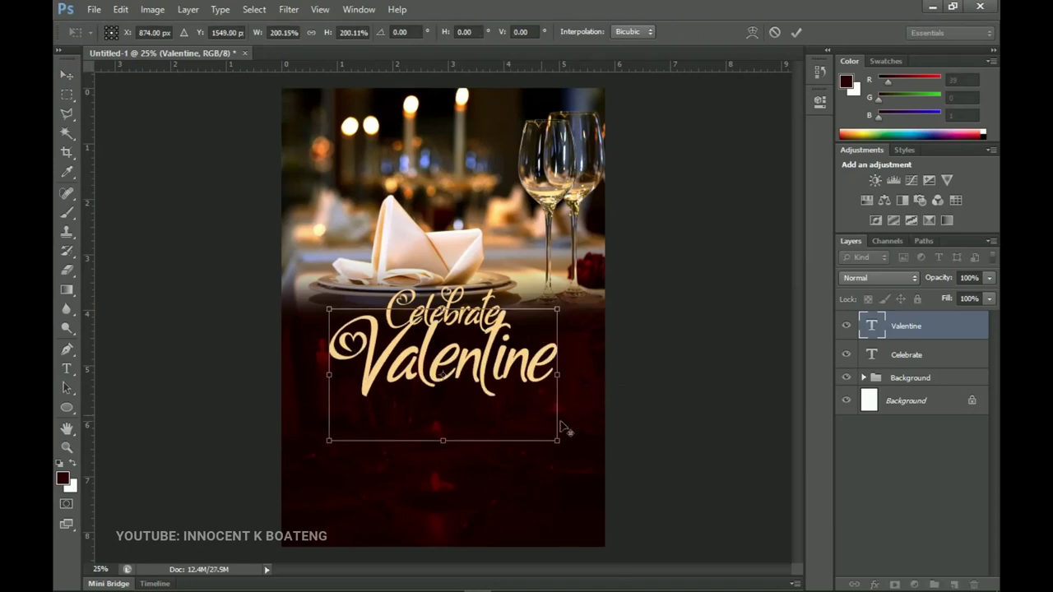
pyautogui.doubleClick(526, 405)
pyautogui.hotkey('ctrl', 'a')
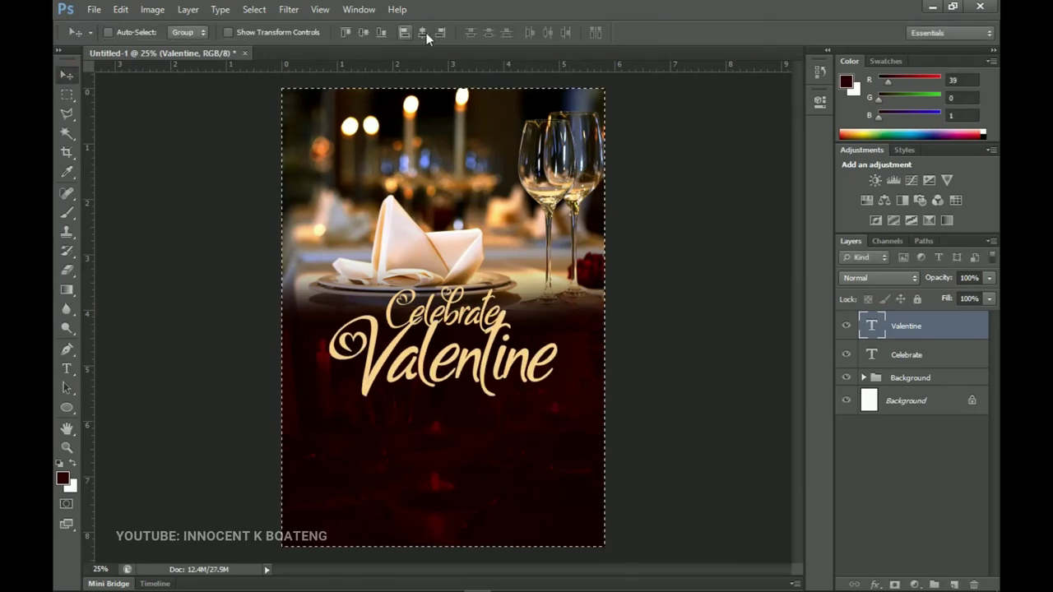
pyautogui.moveTo(492, 369); pyautogui.dragTo(488, 367)
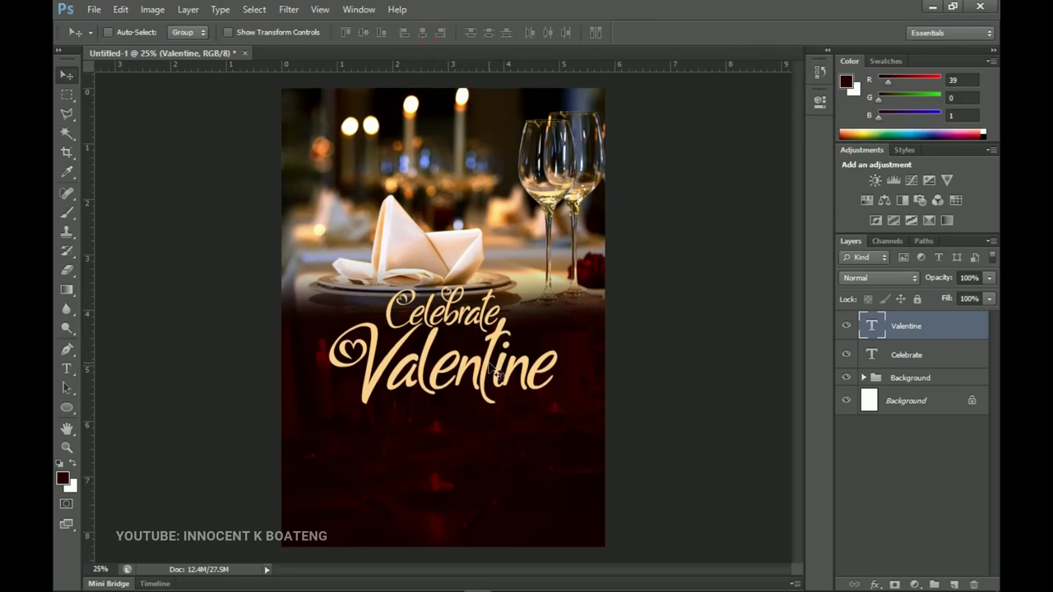
# Recolour the Celebrate text near-white cream #fff7e9
pyautogui.press('t')
pyautogui.moveTo(389, 311); pyautogui.dragTo(500, 312)
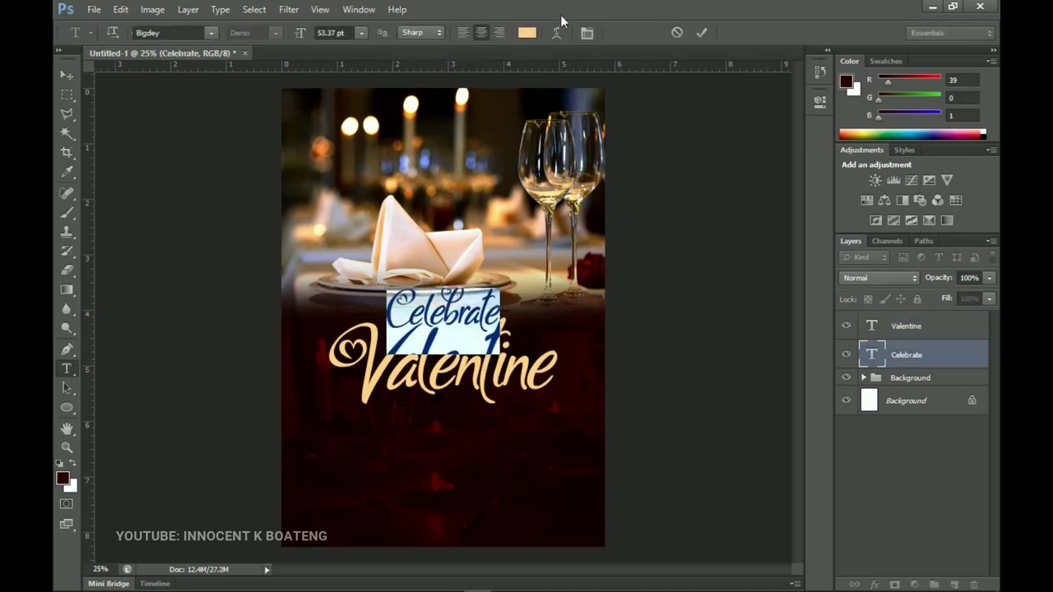
pyautogui.click(524, 34)
pyautogui.moveTo(615, 348); pyautogui.dragTo(619, 301)
pyautogui.click(948, 294)
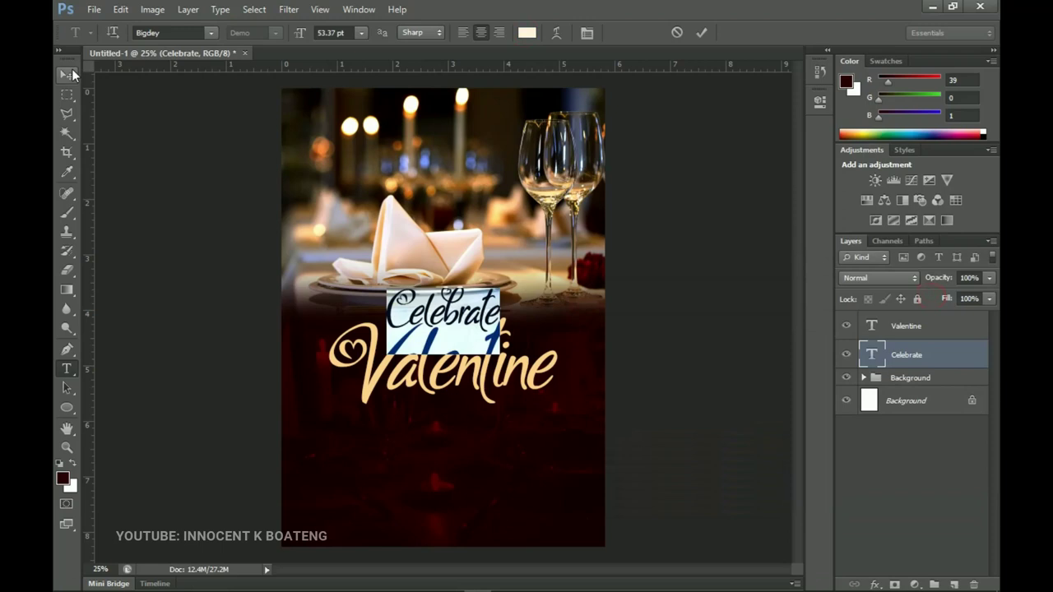
pyautogui.click(71, 73)
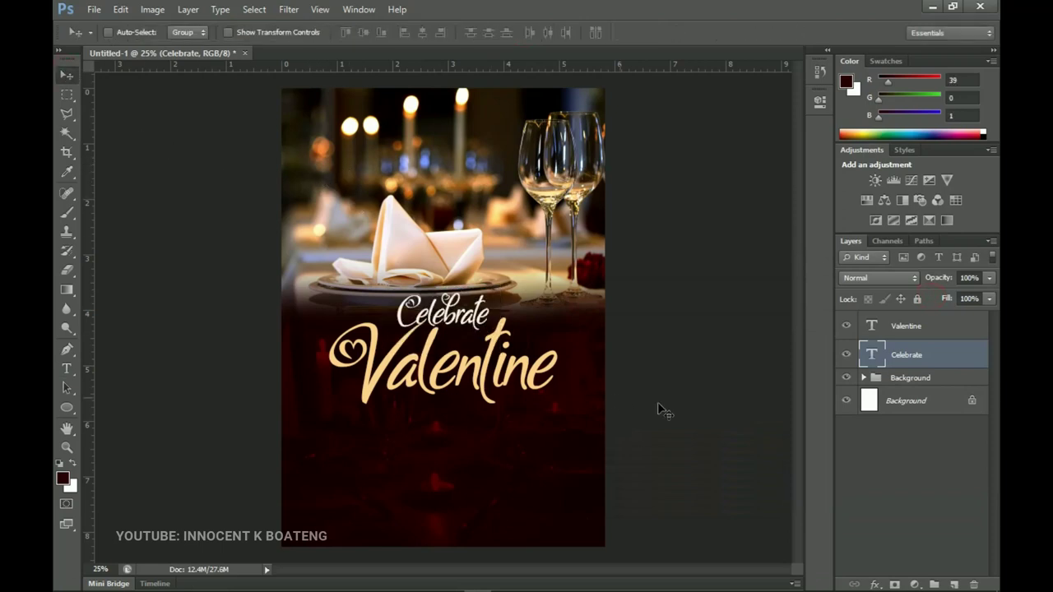
# Draw a 1500 × 152 px dark maroon rectangle just below Valentine
pyautogui.click(63, 405)
pyautogui.click(153, 402)
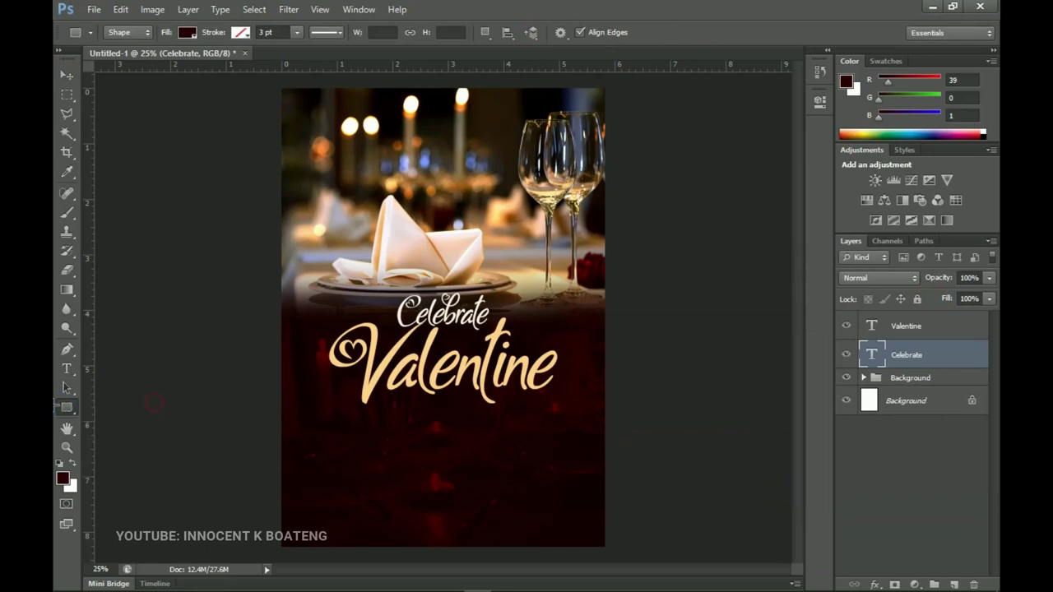
pyautogui.click(69, 407)
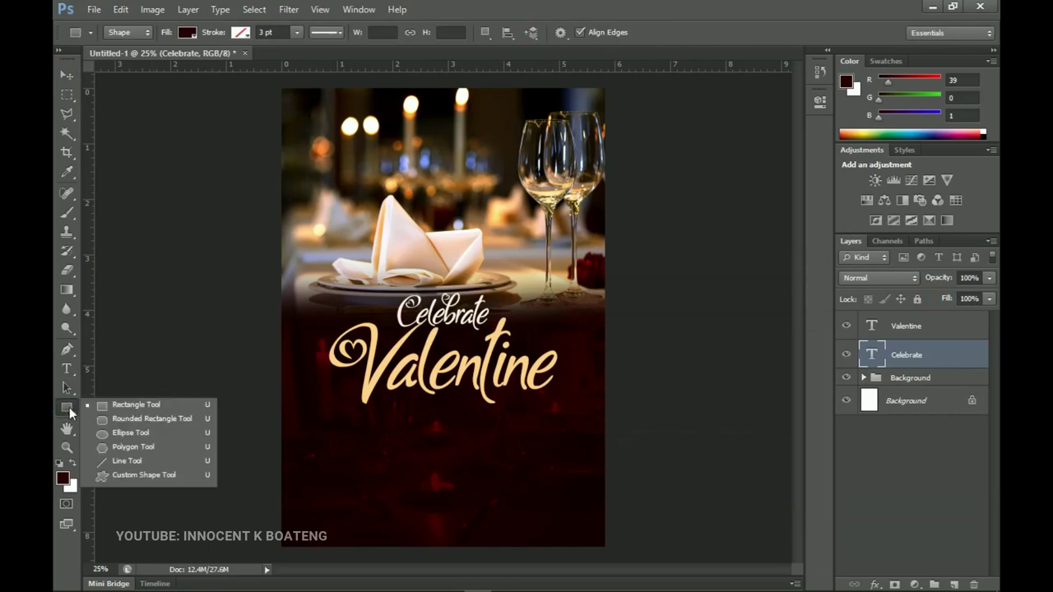
pyautogui.click(142, 405)
pyautogui.moveTo(320, 402); pyautogui.dragTo(596, 427)
pyautogui.hotkey('ctrl', 'a')
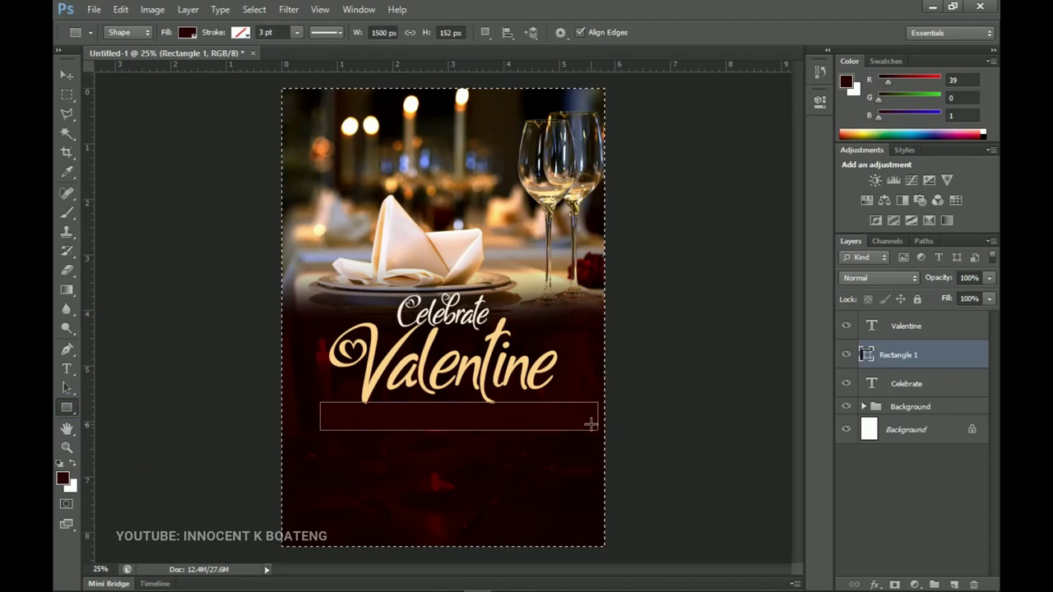
pyautogui.press('v')
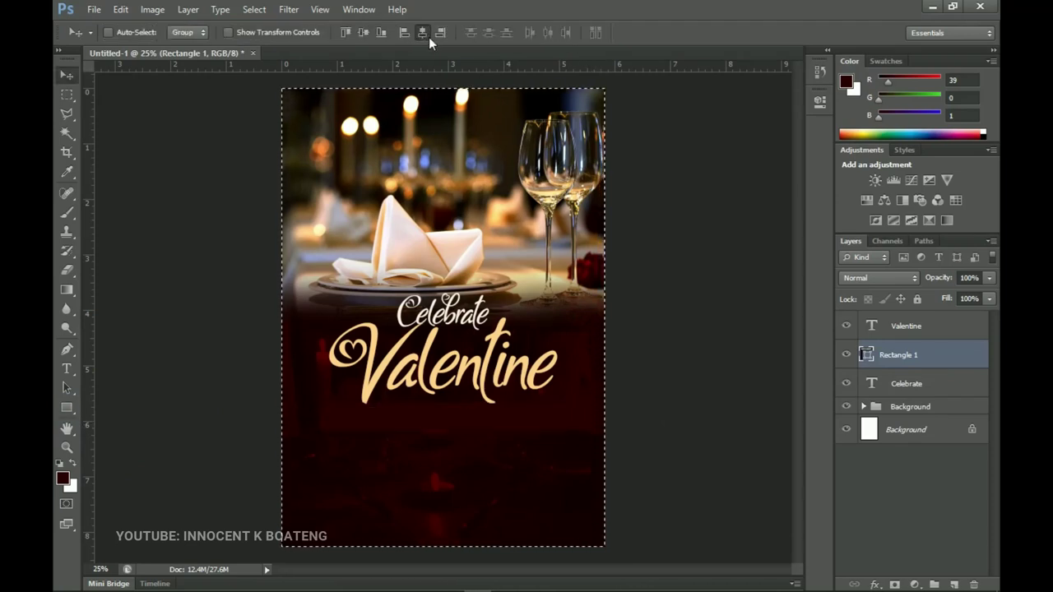
# Move Rectangle 1 to the top of the layer stack and fill it white #ffffff
pyautogui.hotkey('ctrl', 'd')
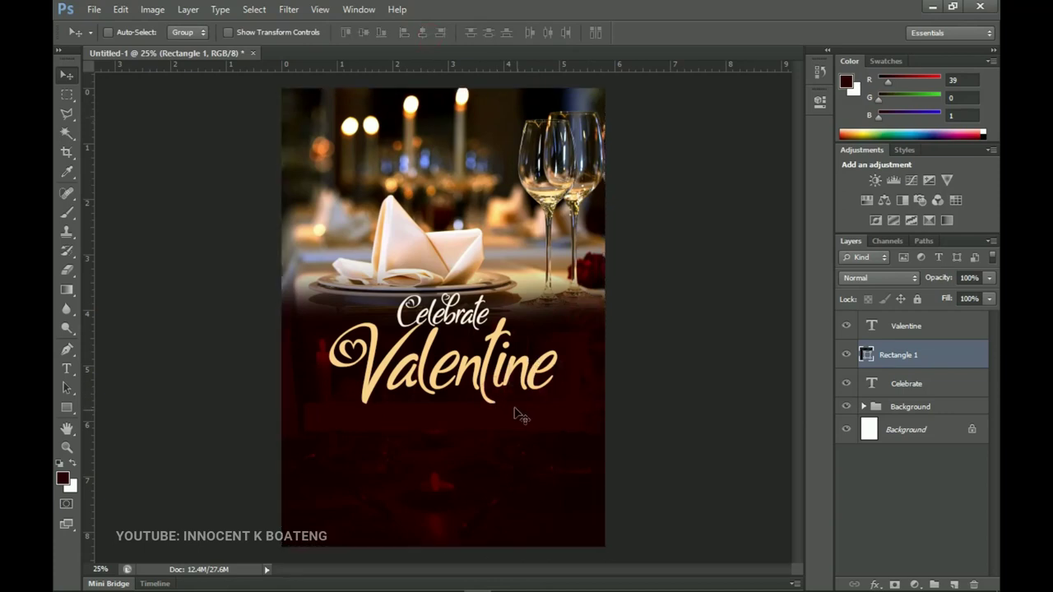
pyautogui.moveTo(890, 362); pyautogui.dragTo(881, 324)
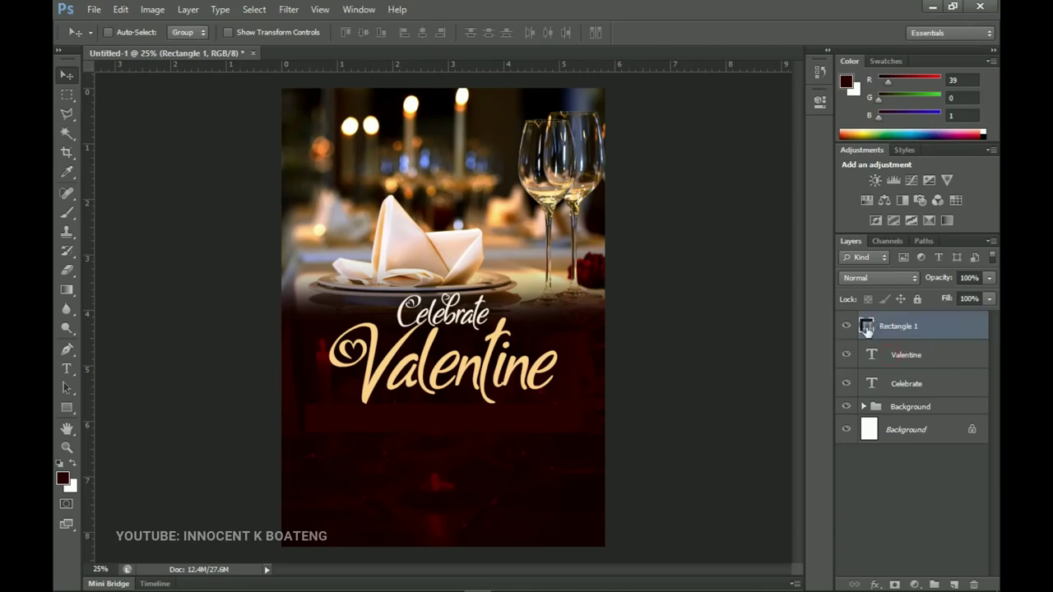
pyautogui.doubleClick(866, 327)
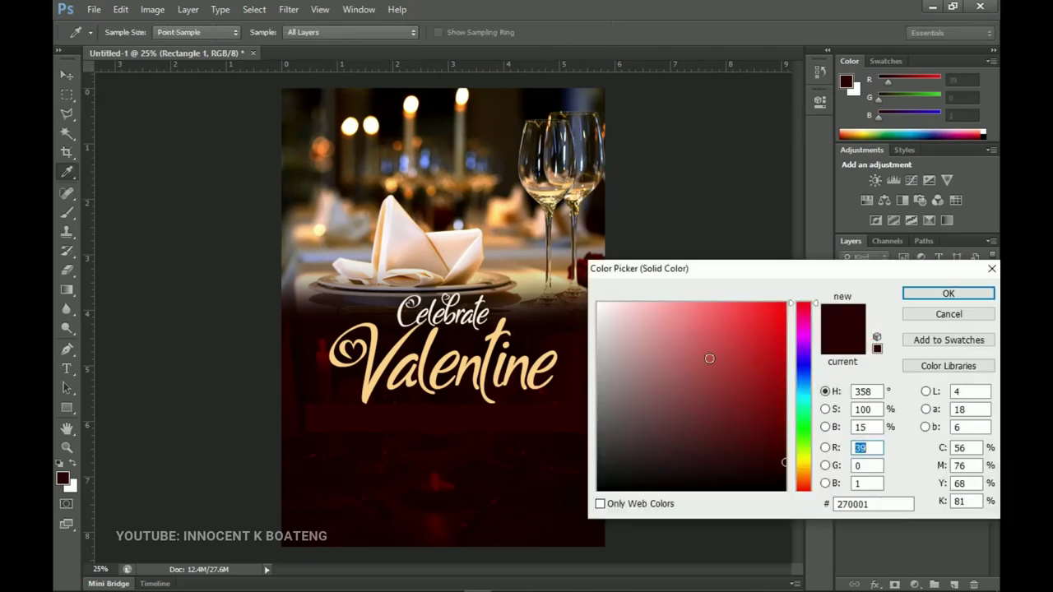
pyautogui.moveTo(682, 344); pyautogui.dragTo(566, 265)
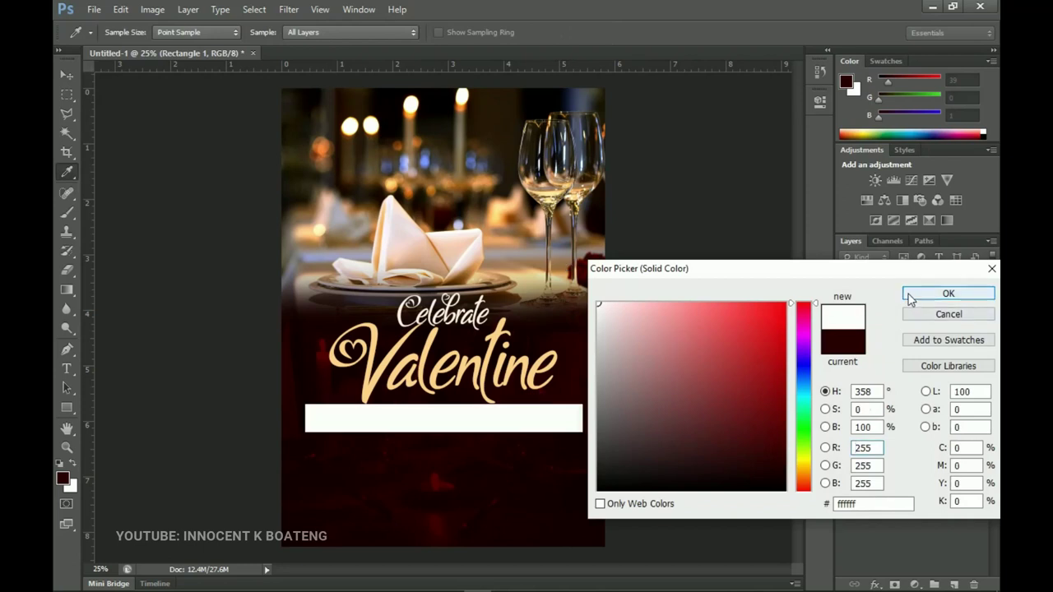
pyautogui.click(908, 293)
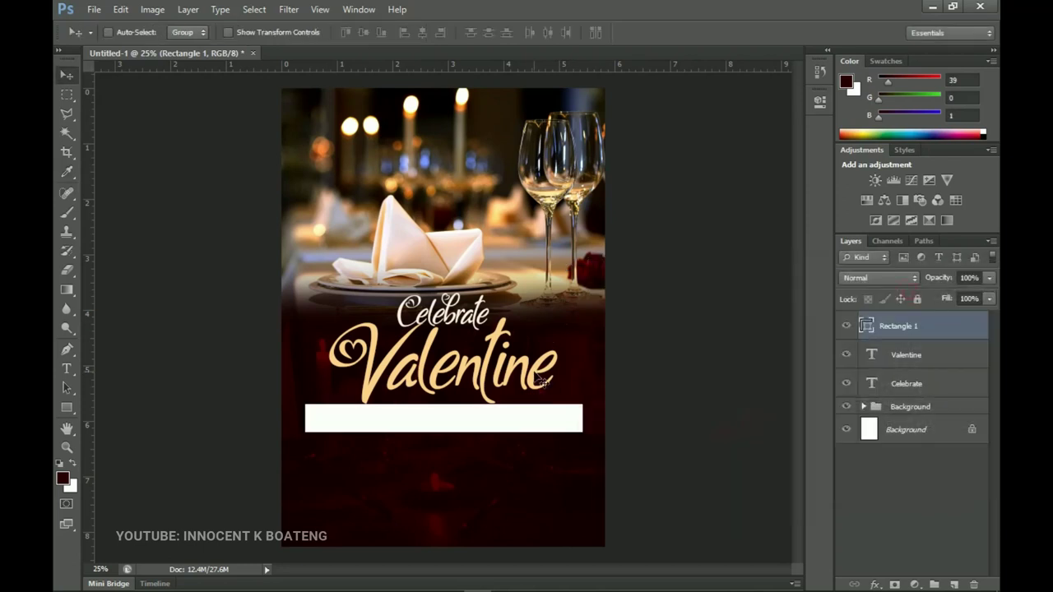
# Scale the white bar down to a narrower width
pyautogui.hotkey('ctrl', 't')
pyautogui.moveTo(584, 397); pyautogui.dragTo(536, 423)
pyautogui.press('Return')
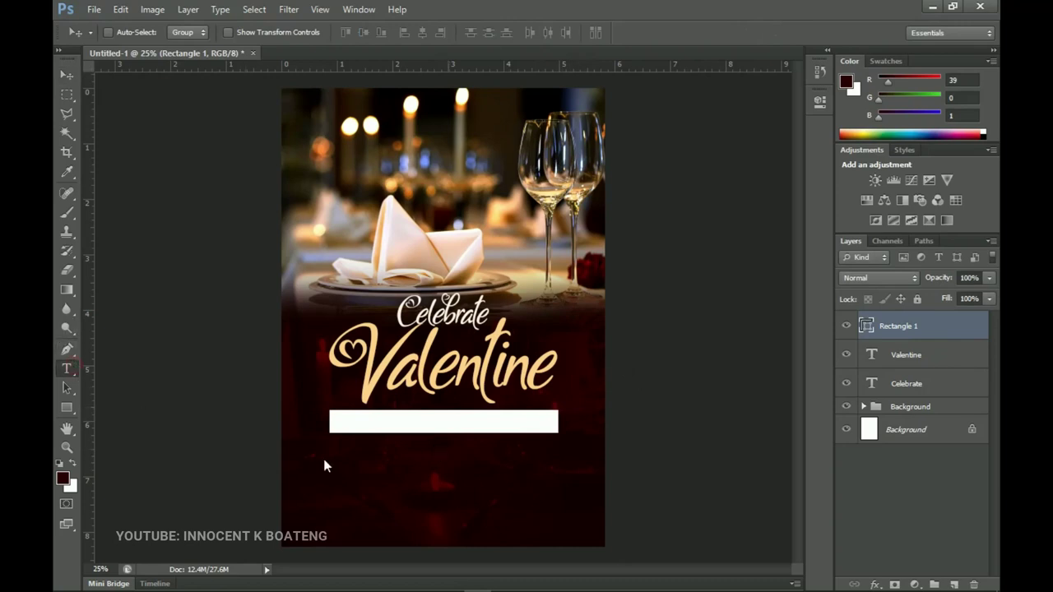
# Type 'SPECIAL' in Poppins below the white bar and reduce it from 258 pt to 83 pt
pyautogui.click(421, 474)
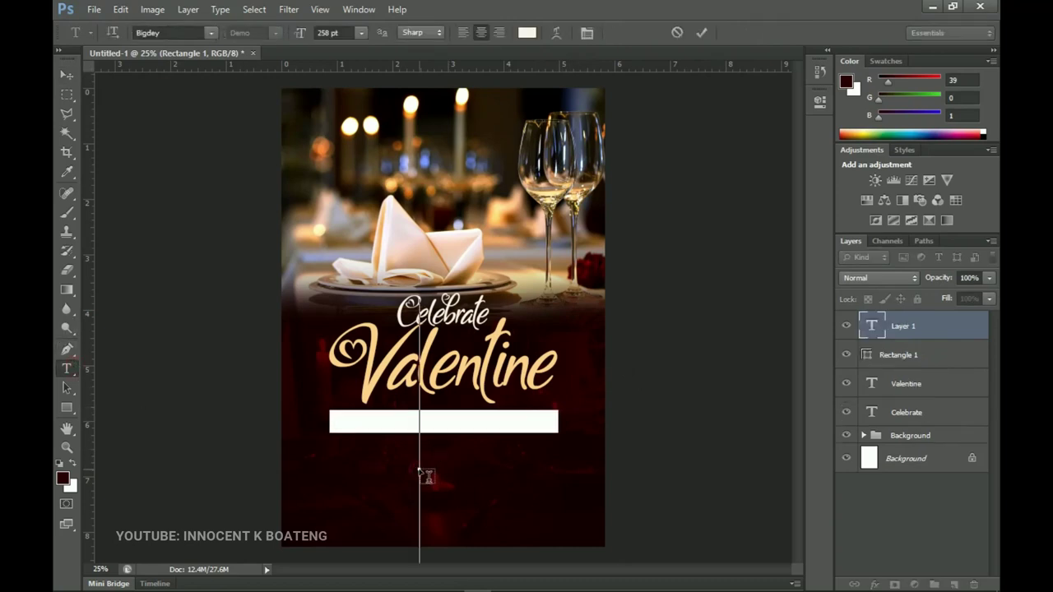
pyautogui.click(182, 35)
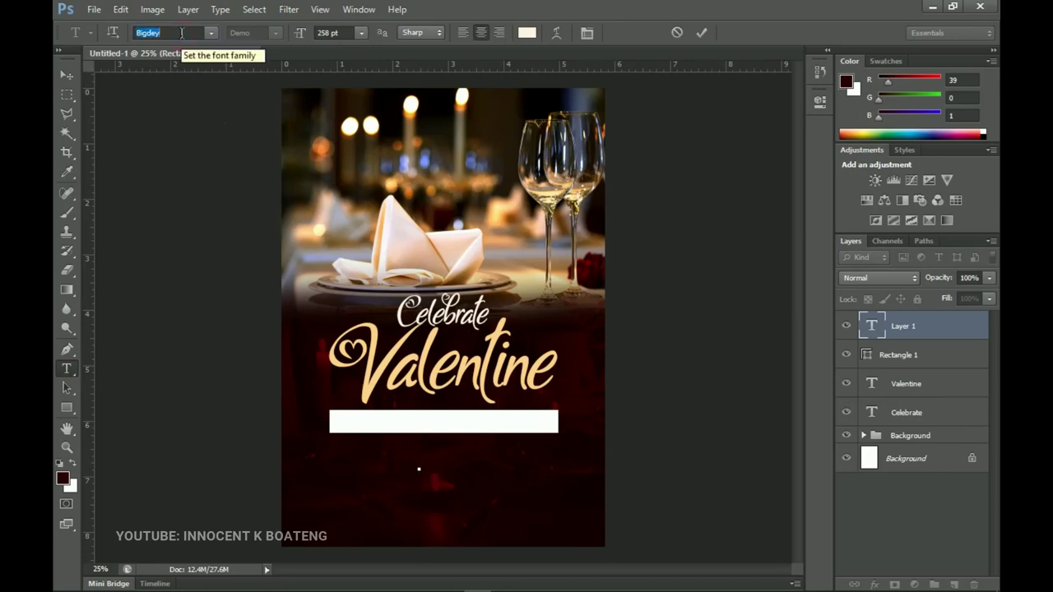
pyautogui.write('Poppins')
pyautogui.press('Return')
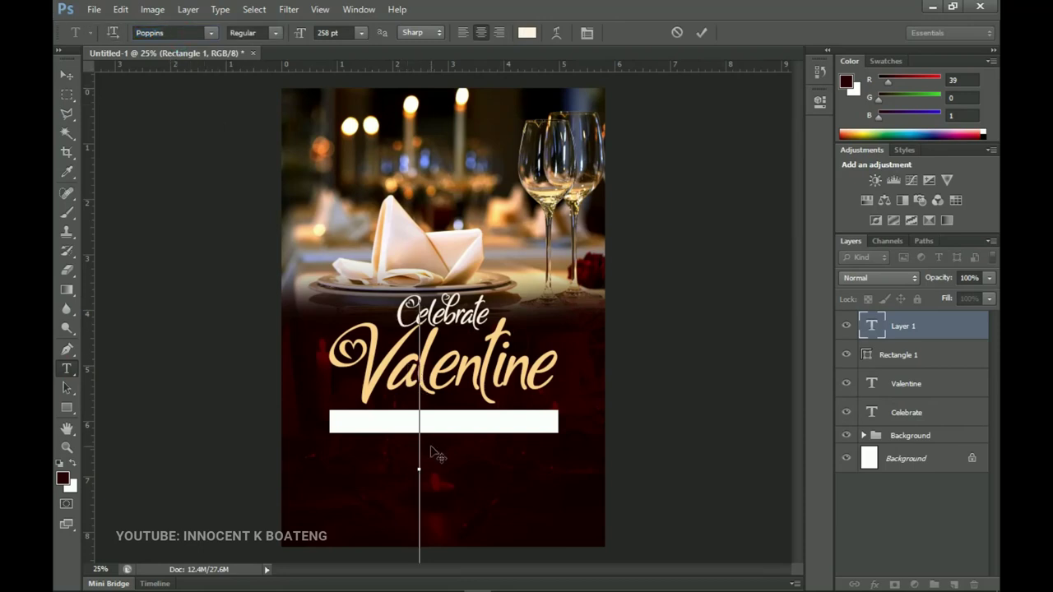
pyautogui.write('SPECIAL')
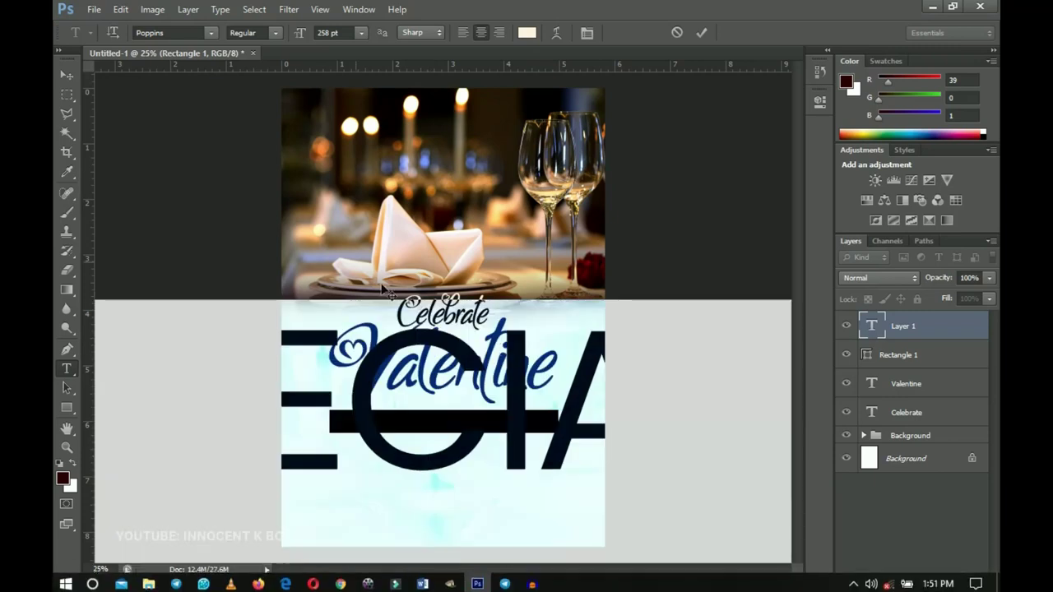
pyautogui.moveTo(300, 33); pyautogui.dragTo(171, 96)
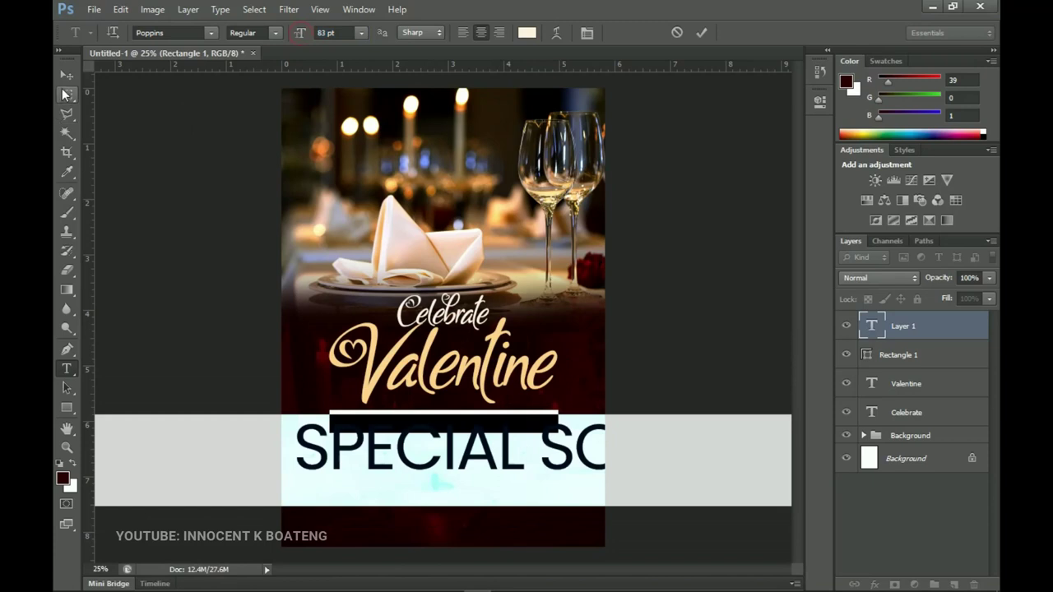
# Shrink WITH THE SPECIAL SOMEONE to about 22.46 pt so the line fits the flyer
pyautogui.click(65, 92)
pyautogui.press('z')
pyautogui.keyDown('alt'); pyautogui.click(440, 271); pyautogui.keyUp('alt')
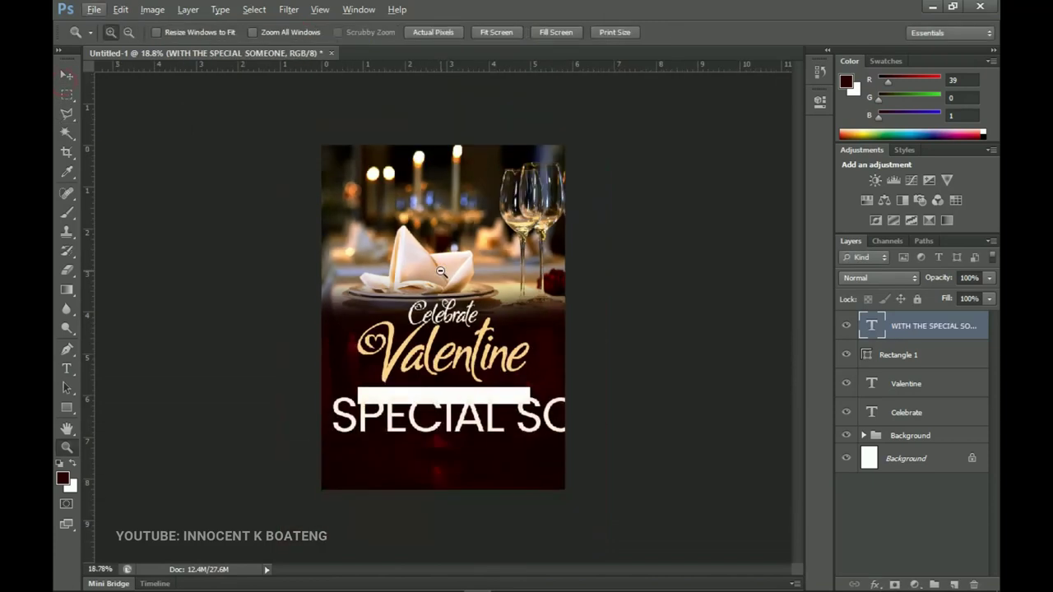
pyautogui.hotkey('ctrl', 't')
pyautogui.moveTo(734, 457); pyautogui.dragTo(516, 409)
pyautogui.hotkey('ctrl', '+')
pyautogui.hotkey('ctrl', '+')
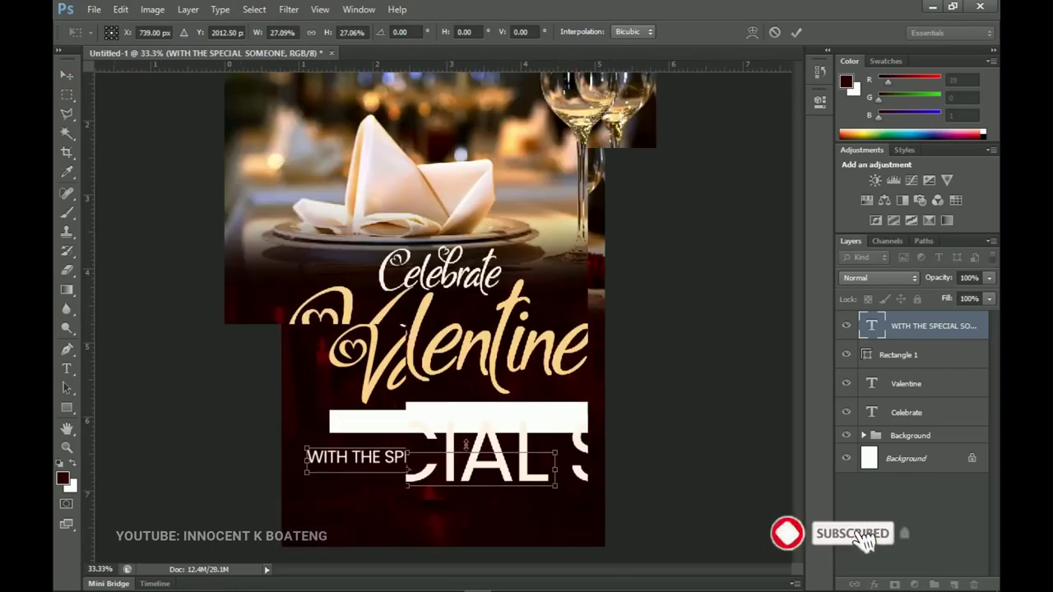
pyautogui.hotkey('ctrl', '+')
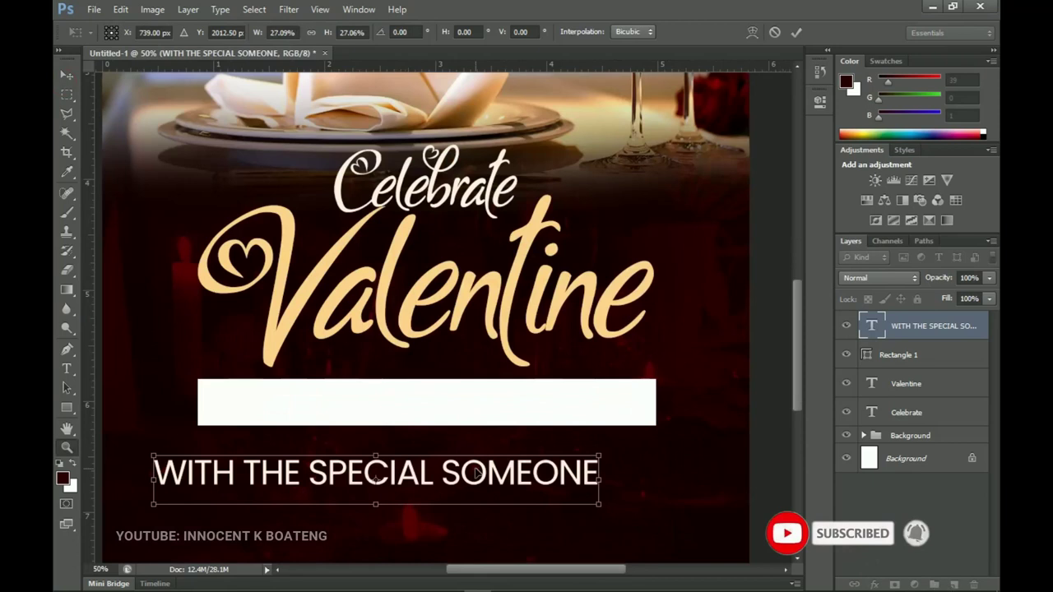
pyautogui.press('Return')
# Centre the banner line horizontally on the canvas below the white bar
pyautogui.press('v')
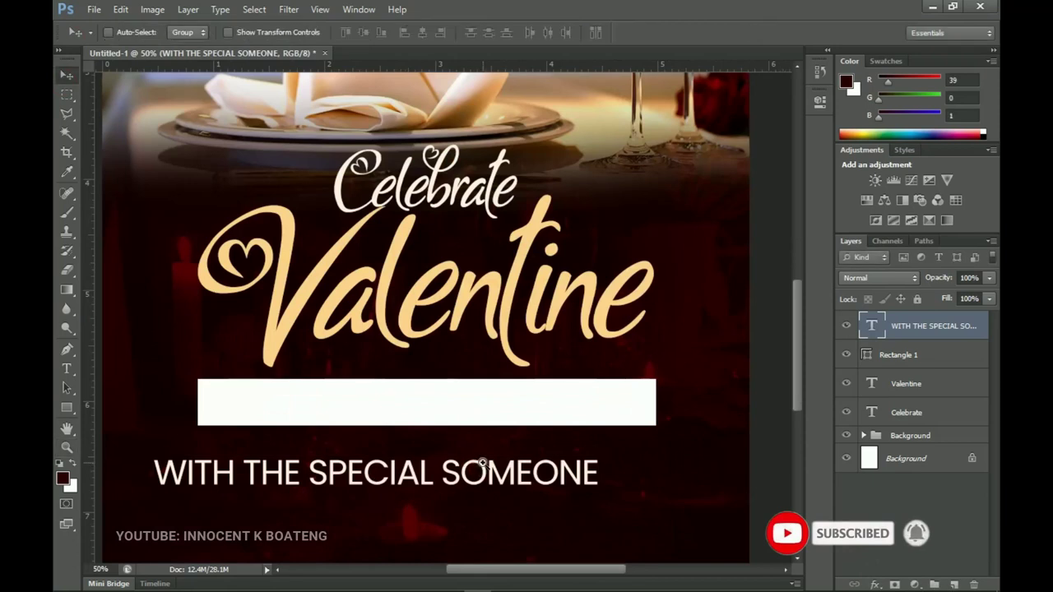
pyautogui.hotkey('ctrl', 'a')
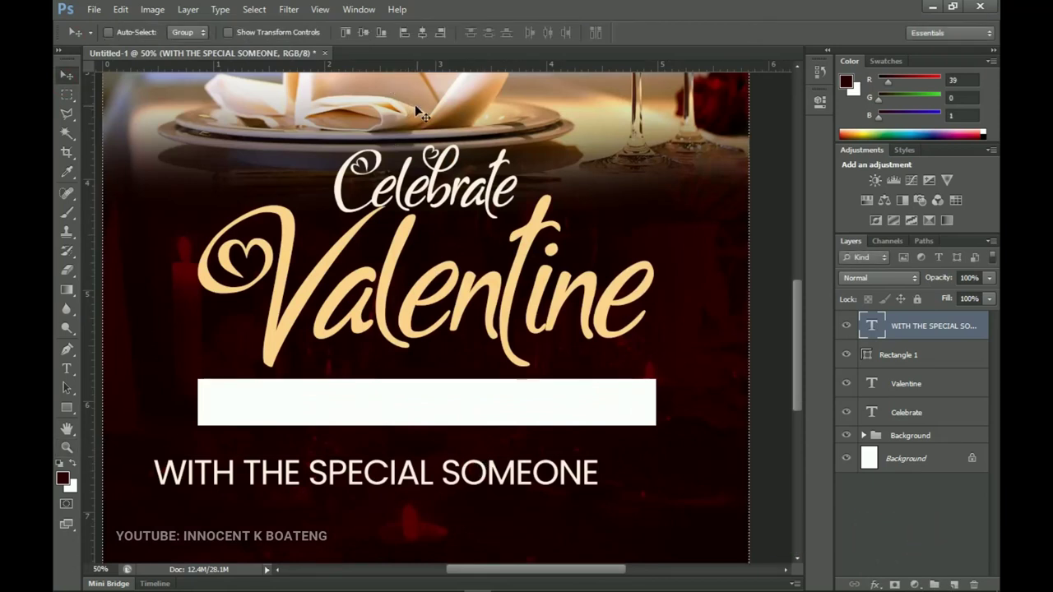
pyautogui.click(424, 33)
pyautogui.hotkey('ctrl', 'd')
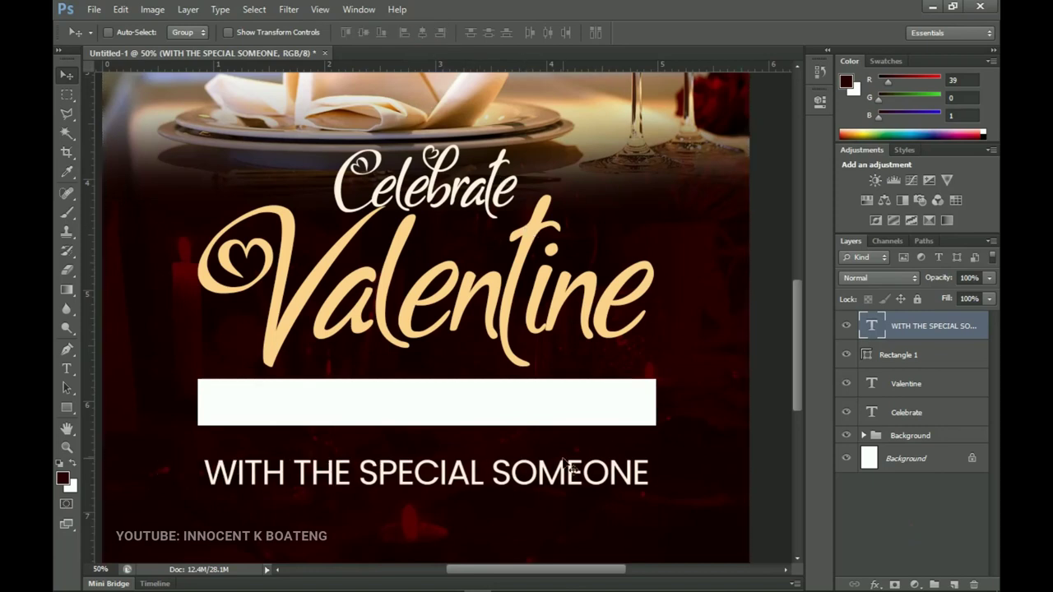
pyautogui.press('t')
pyautogui.click(566, 476)
# Colour the WITH THE SPECIAL SOMEONE text dark maroon #130000
pyautogui.hotkey('ctrl', 'a')
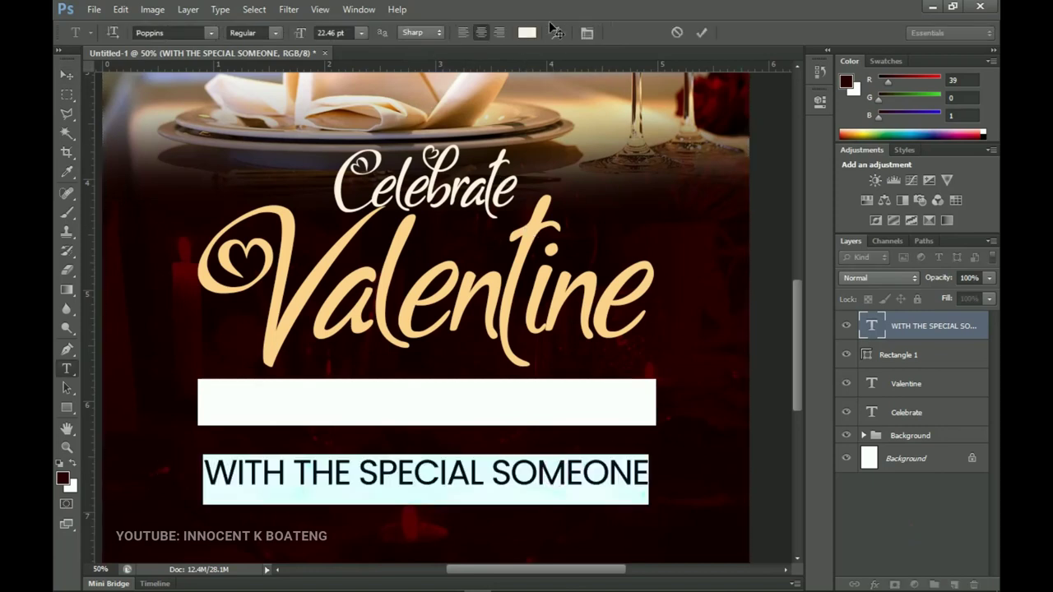
pyautogui.click(526, 32)
pyautogui.click(581, 240)
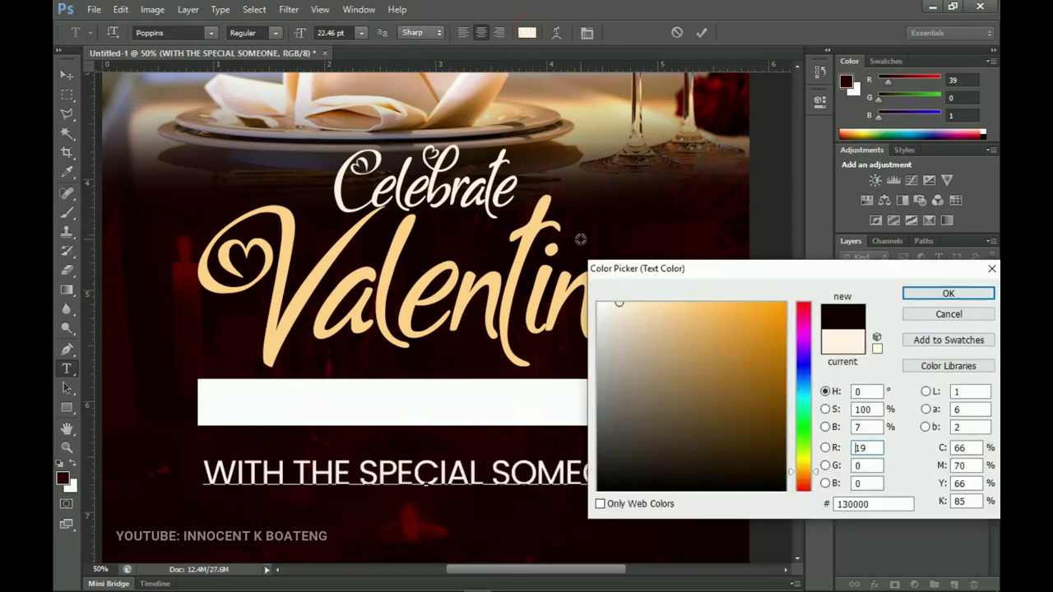
pyautogui.click(947, 293)
pyautogui.click(63, 74)
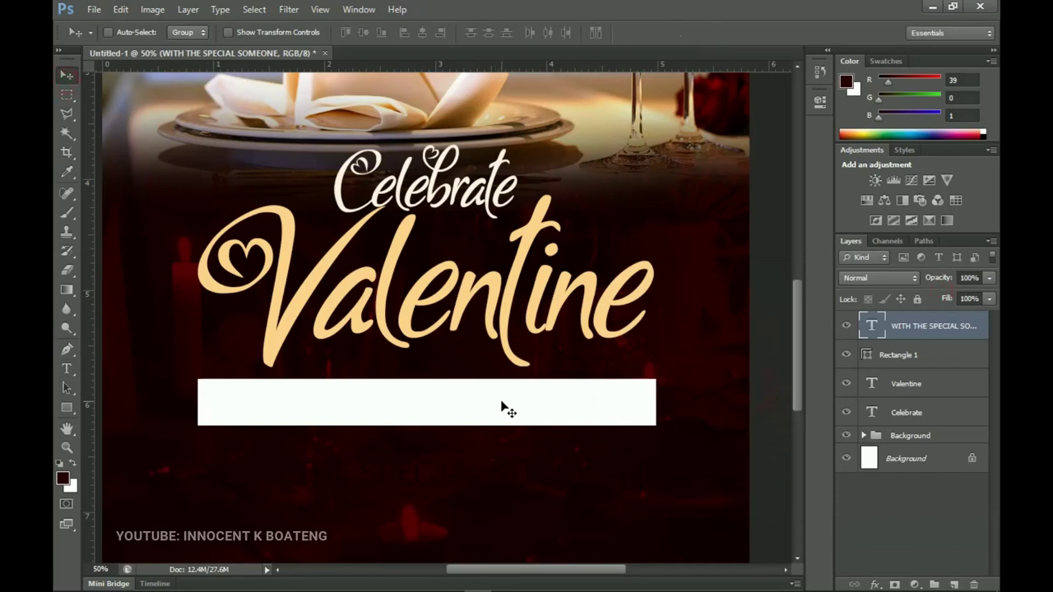
# Move the line onto the white bar and scale it to about 94% to fit inside
pyautogui.moveTo(523, 487); pyautogui.dragTo(517, 414)
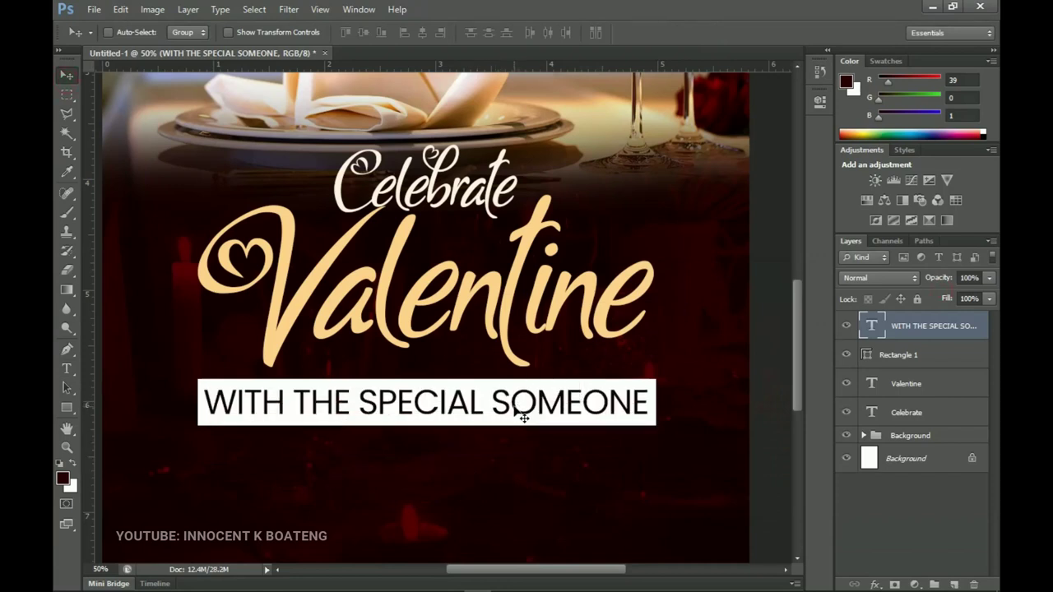
pyautogui.hotkey('ctrl', 't')
pyautogui.moveTo(650, 431); pyautogui.dragTo(605, 419)
pyautogui.press('Return')
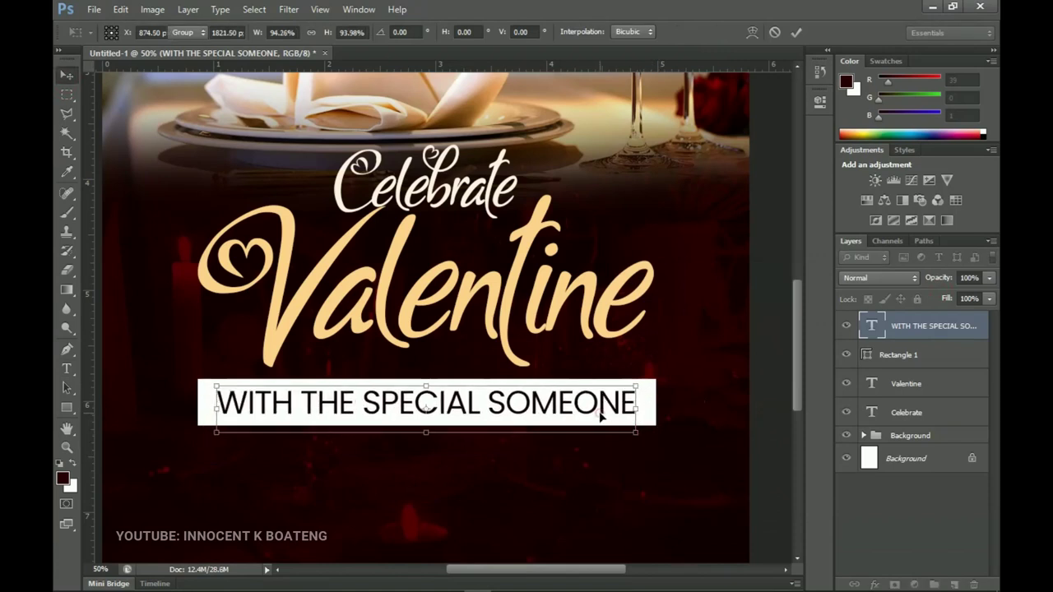
pyautogui.scroll(-1, 570, 370)
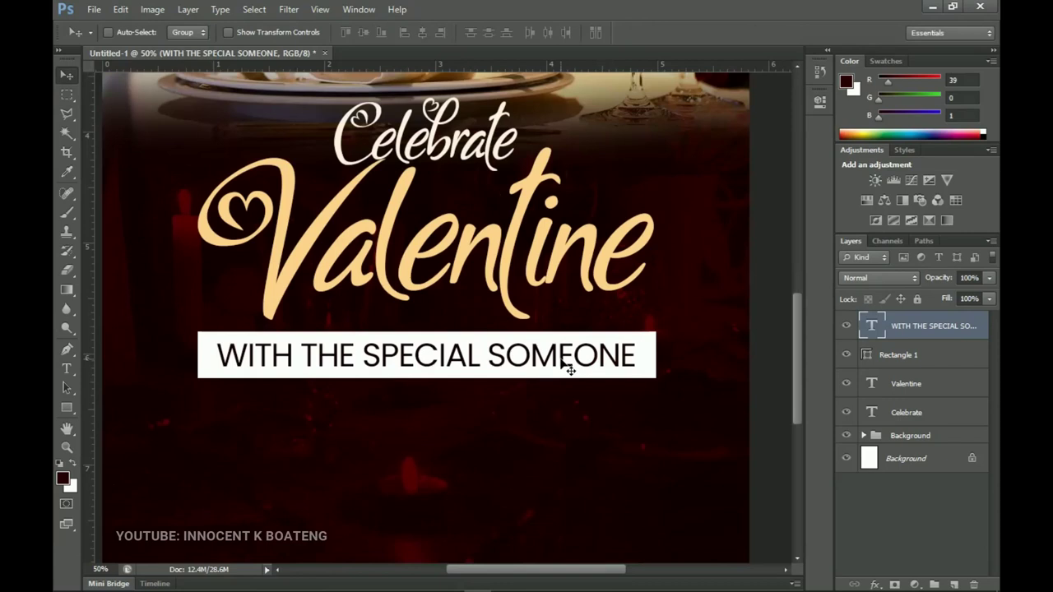
# Duplicate the banner text layer and move the copy below the banner
pyautogui.hotkey('ctrl', 'j')
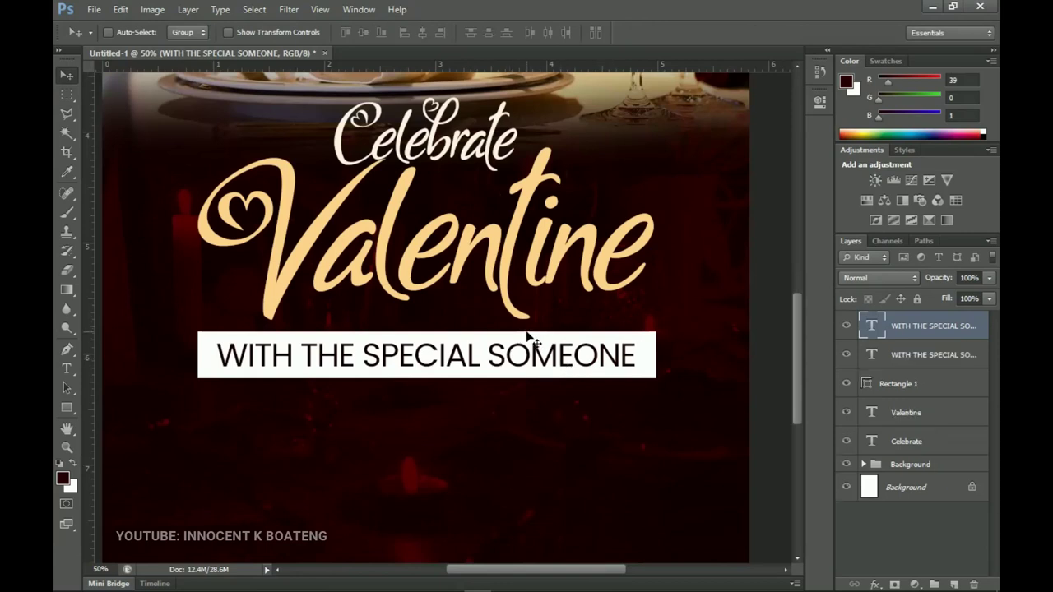
pyautogui.moveTo(528, 357); pyautogui.dragTo(512, 353)
pyautogui.press('z')
pyautogui.scroll(-2, 506, 427)
pyautogui.press('v')
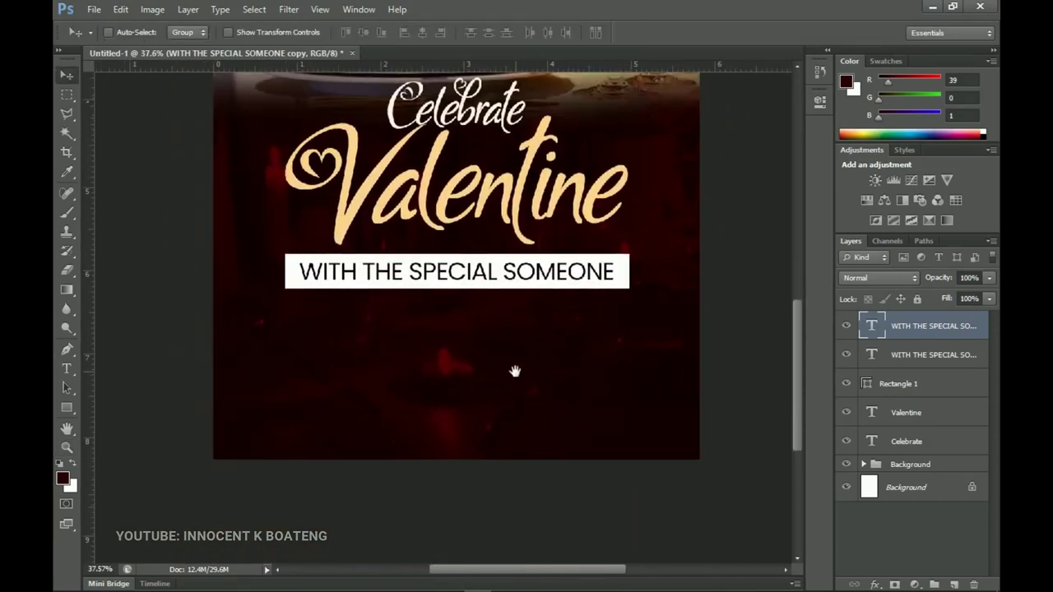
# Colour the copied line white #ffffff
pyautogui.press('t')
pyautogui.click(482, 339)
pyautogui.hotkey('ctrl', 'a')
pyautogui.click(524, 33)
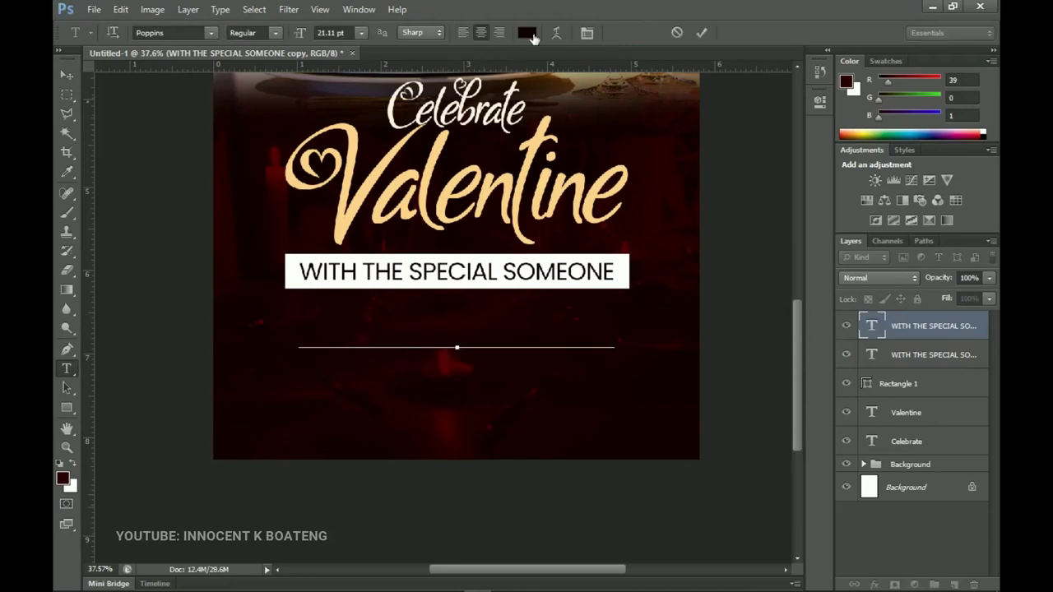
pyautogui.click(598, 304)
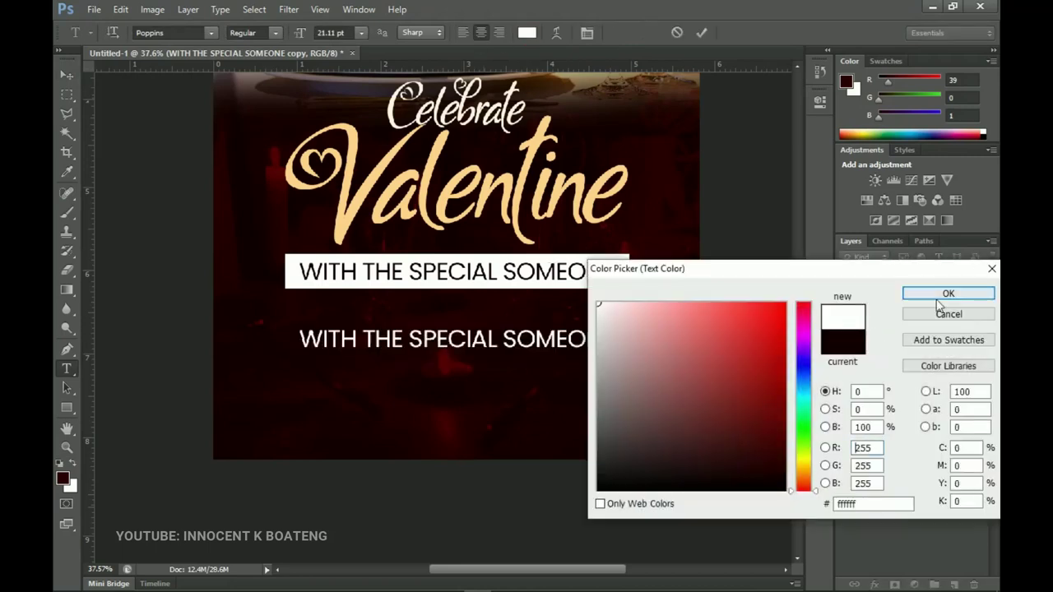
pyautogui.click(948, 293)
# Replace the copy's text with 'A ROMANTIC DINNER'
pyautogui.click(463, 339)
pyautogui.hotkey('ctrl', 'a')
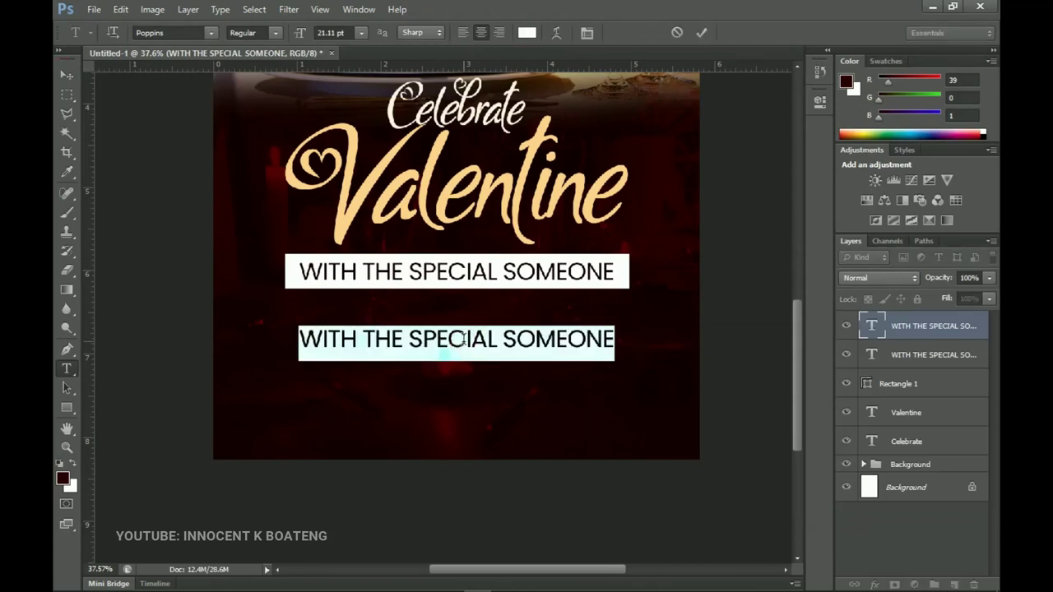
pyautogui.write('A ROM')
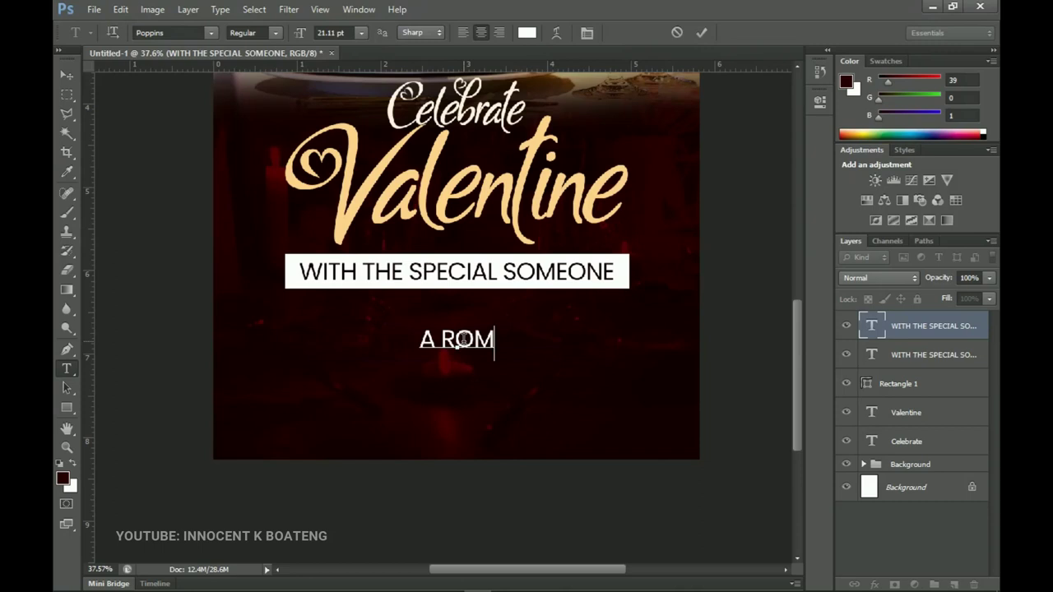
pyautogui.write('ANTIC DINNER')
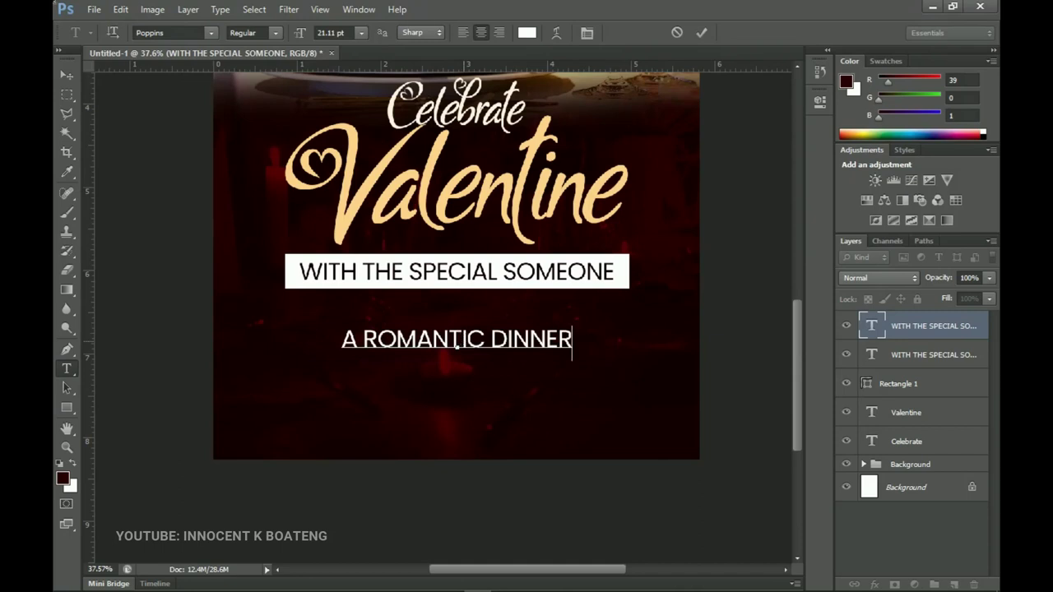
pyautogui.hotkey('ctrl', 'Return')
# Nudge A ROMANTIC DINNER up and enlarge it slightly about its centre
pyautogui.press('v')
pyautogui.moveTo(513, 345); pyautogui.dragTo(513, 339)
pyautogui.hotkey('ctrl', 't')
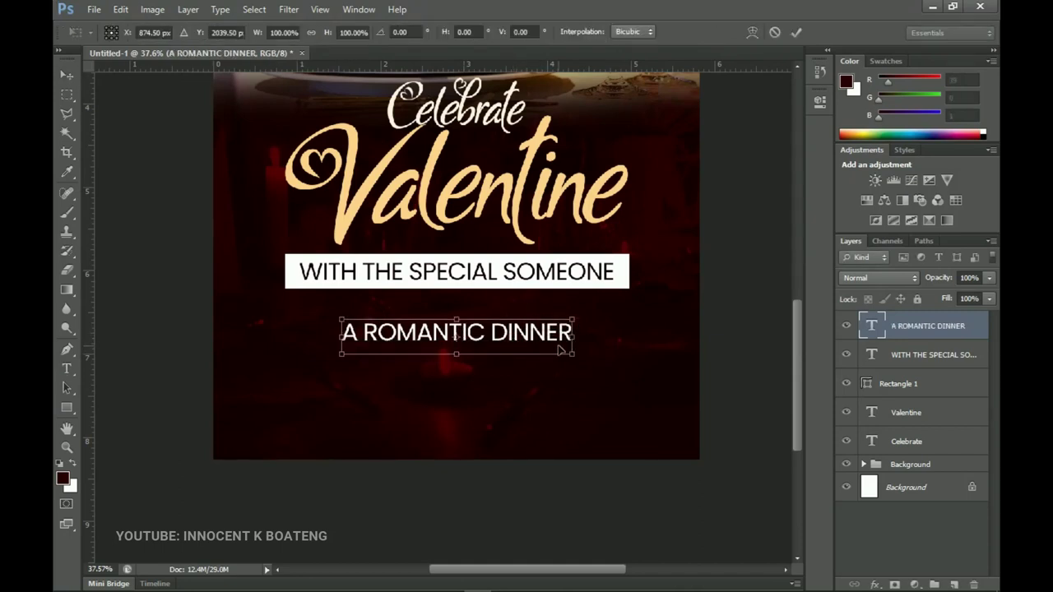
pyautogui.moveTo(573, 354); pyautogui.dragTo(592, 357)
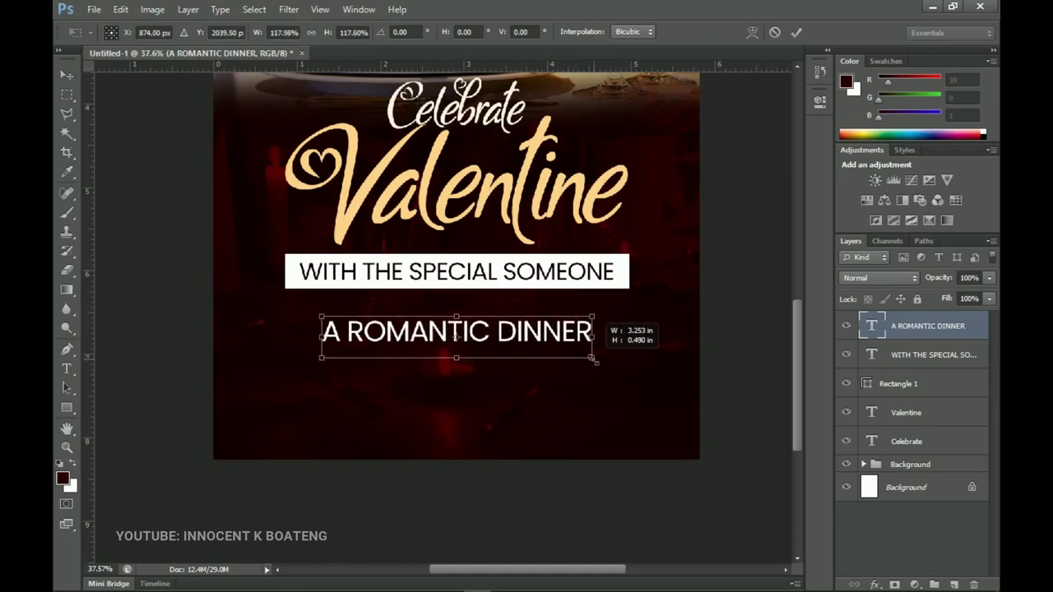
pyautogui.press('Return')
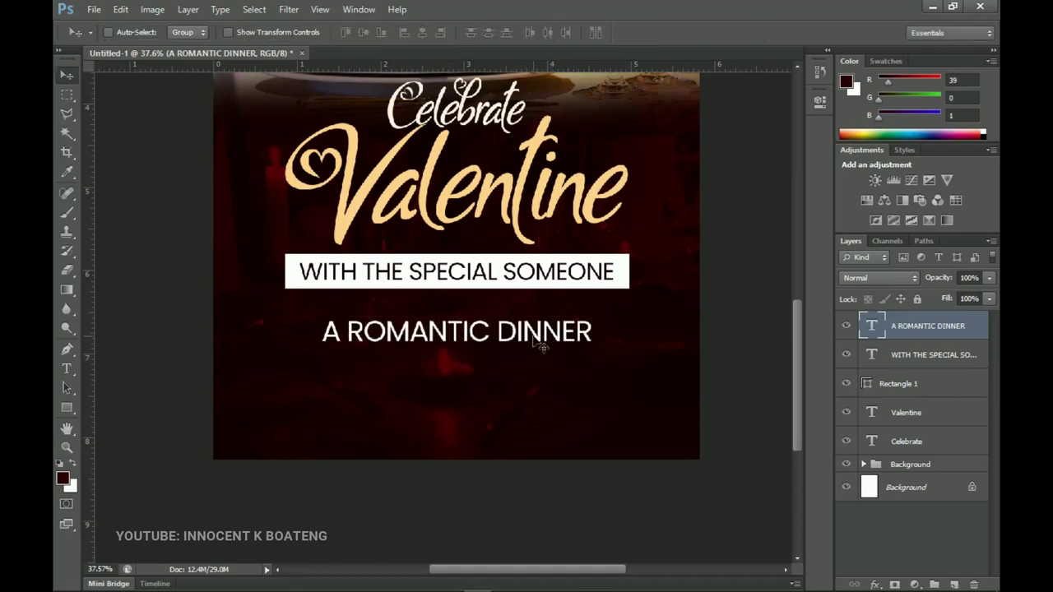
# Try the ETH font on A ROMANTIC DINNER, then nudge it up just below the banner
pyautogui.press('t')
pyautogui.click(493, 337)
pyautogui.hotkey('ctrl', 'a')
pyautogui.click(211, 33)
pyautogui.click(175, 33)
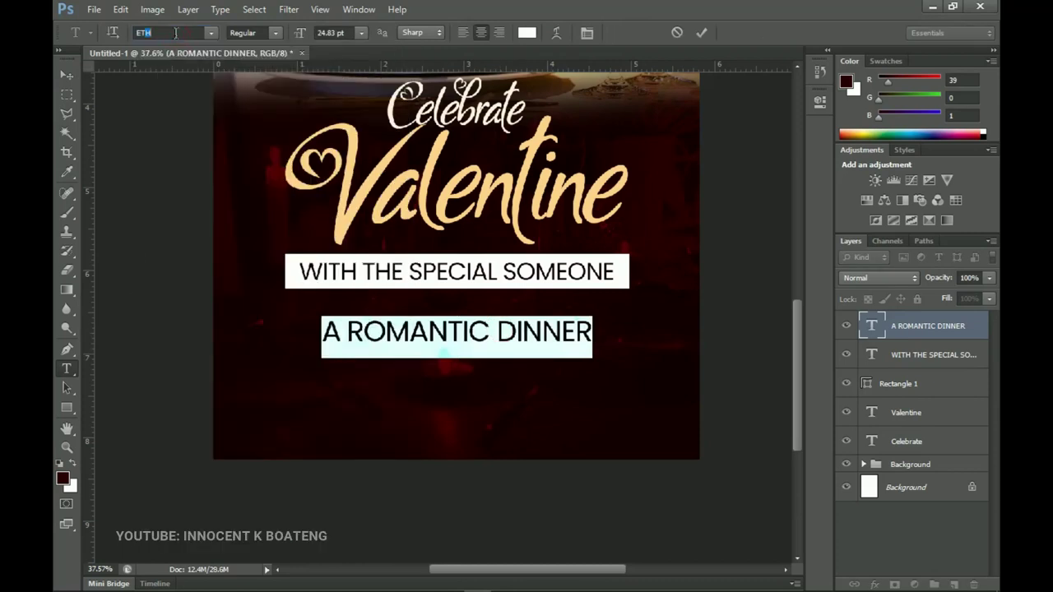
pyautogui.press('Return')
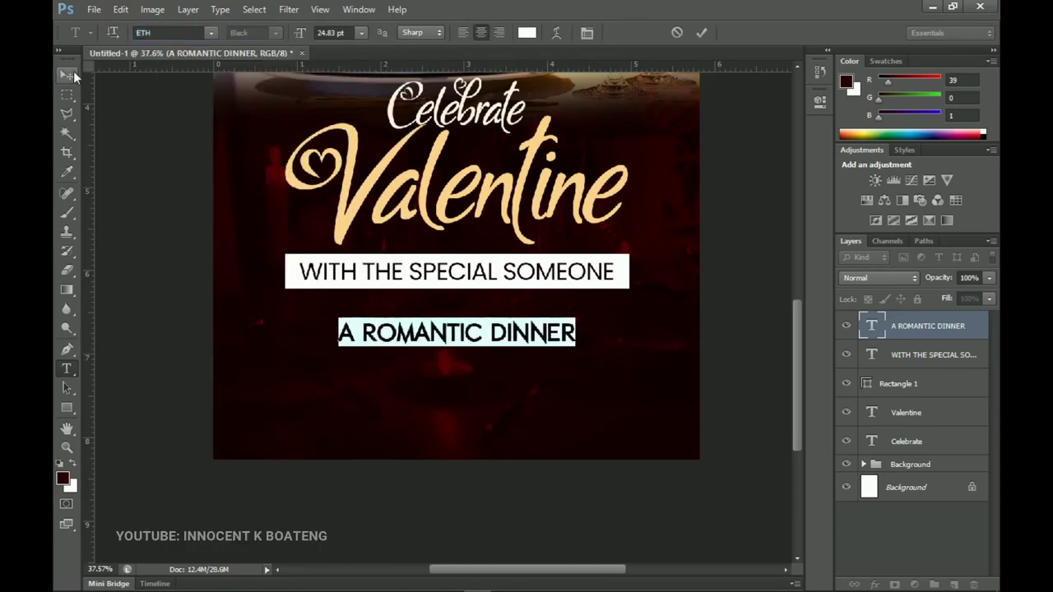
pyautogui.click(72, 75)
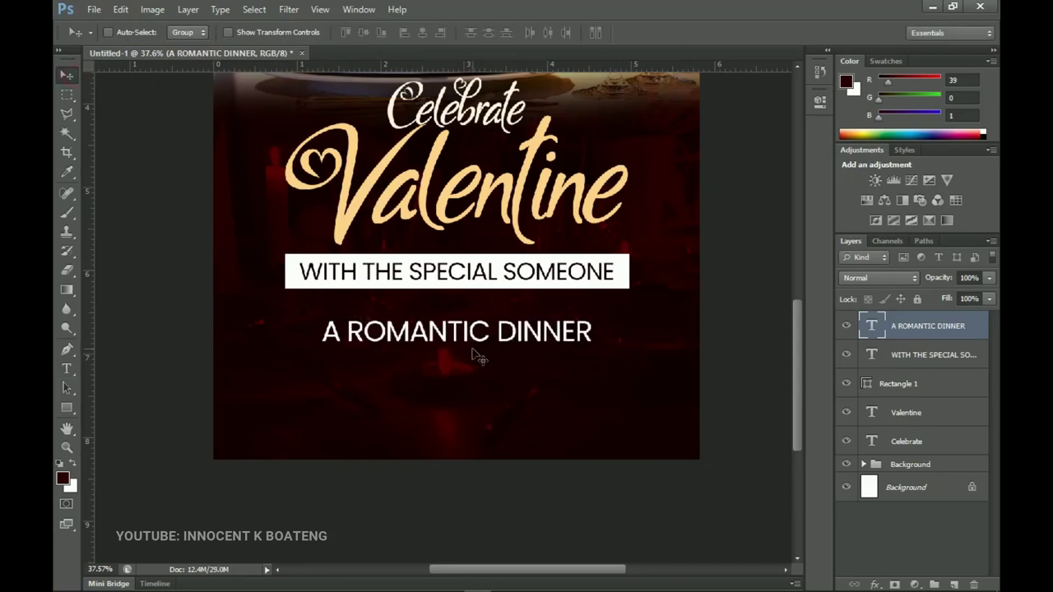
pyautogui.hotkey('shift', 'Up')
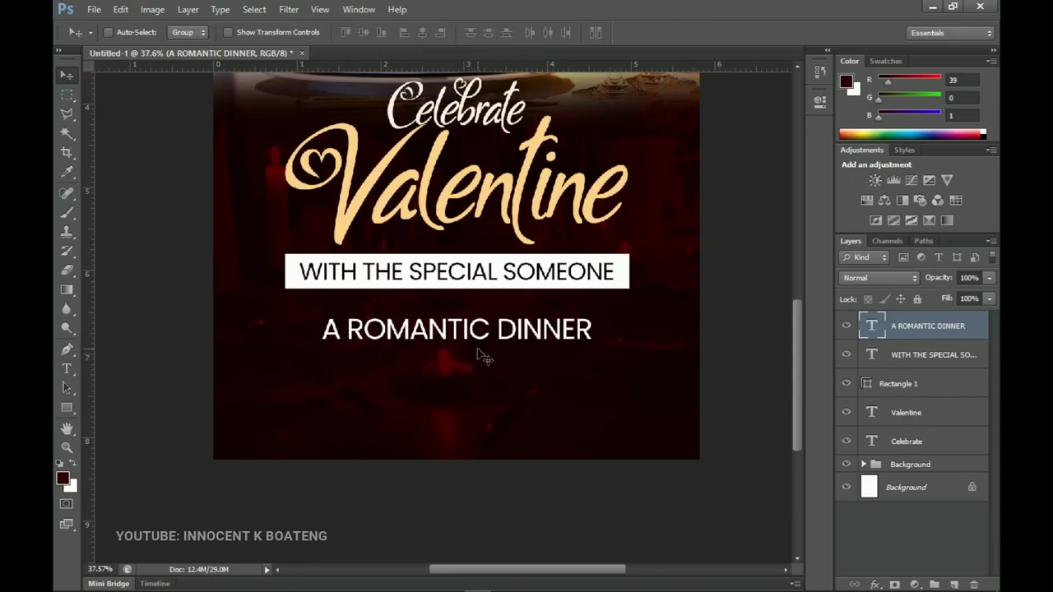
pyautogui.keyDown('ctrl'); pyautogui.click(477, 357); pyautogui.keyUp('ctrl')
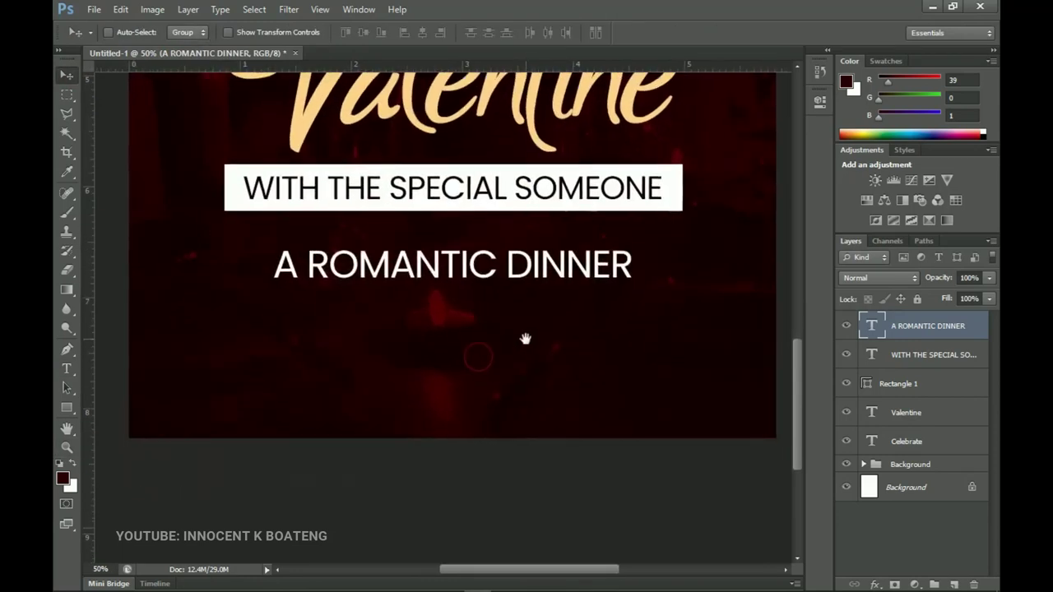
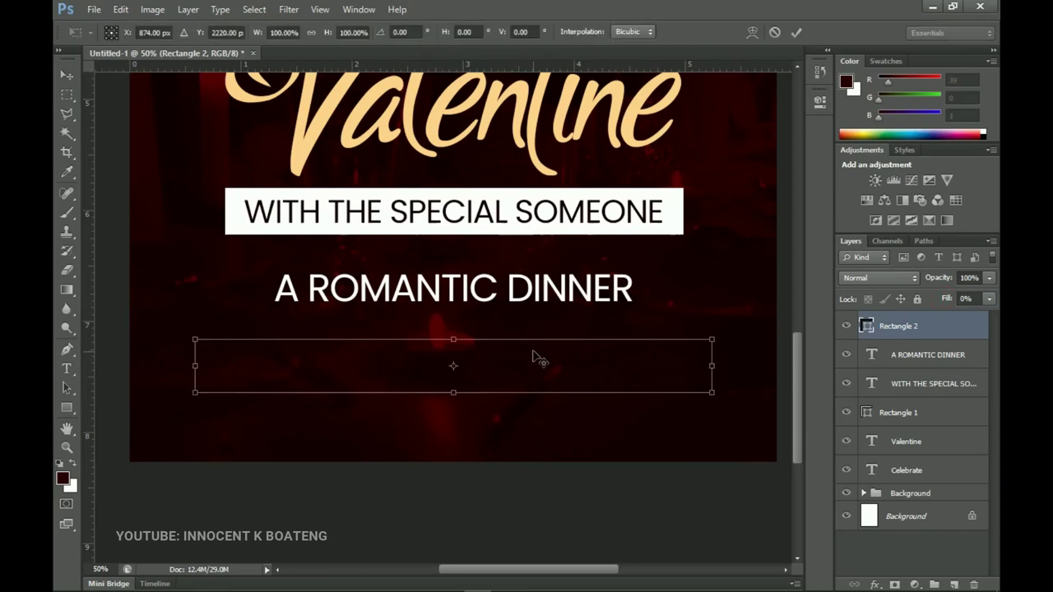
# Shrink Rectangle 2 to about 82% and open its Blending Options
pyautogui.moveTo(709, 391); pyautogui.dragTo(665, 389)
pyautogui.press('Return')
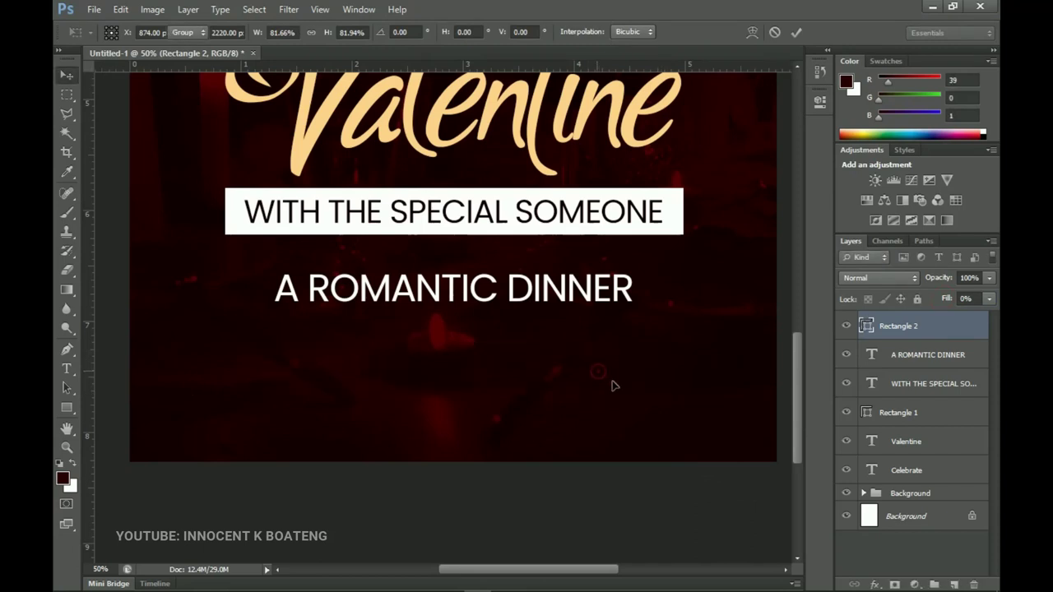
pyautogui.rightClick(921, 331)
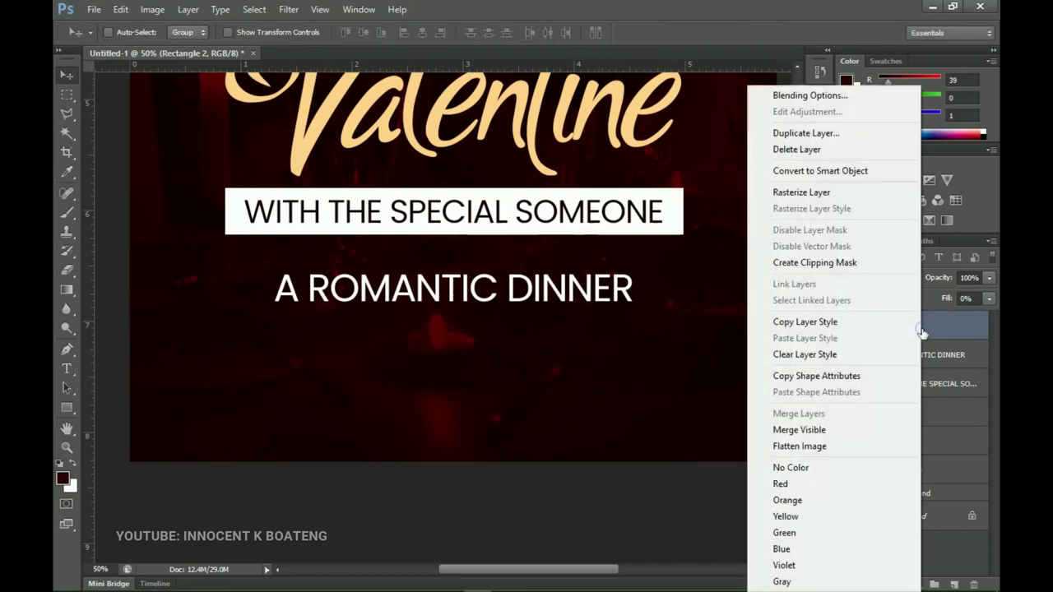
pyautogui.click(790, 100)
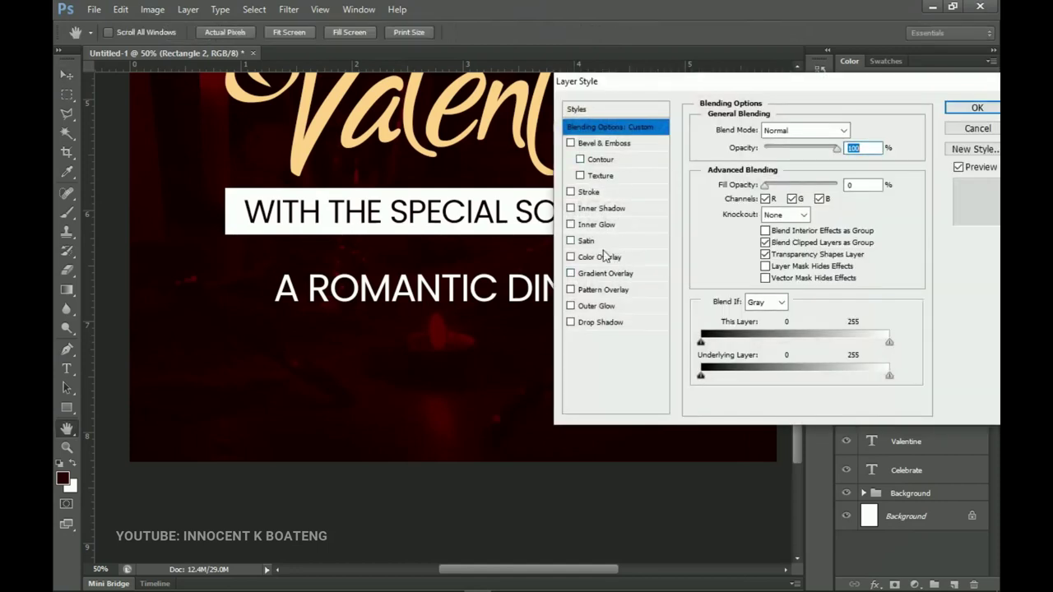
# Add a 6 px dark red #530003 stroke to the rectangle and enable Outer Glow
pyautogui.click(589, 193)
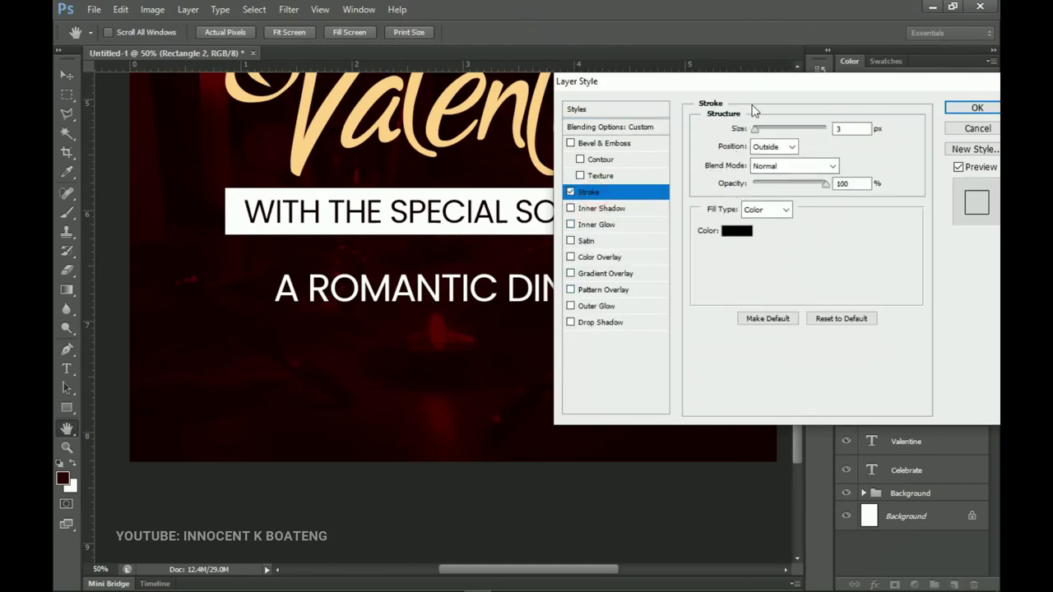
pyautogui.moveTo(753, 131); pyautogui.dragTo(757, 129)
pyautogui.click(736, 232)
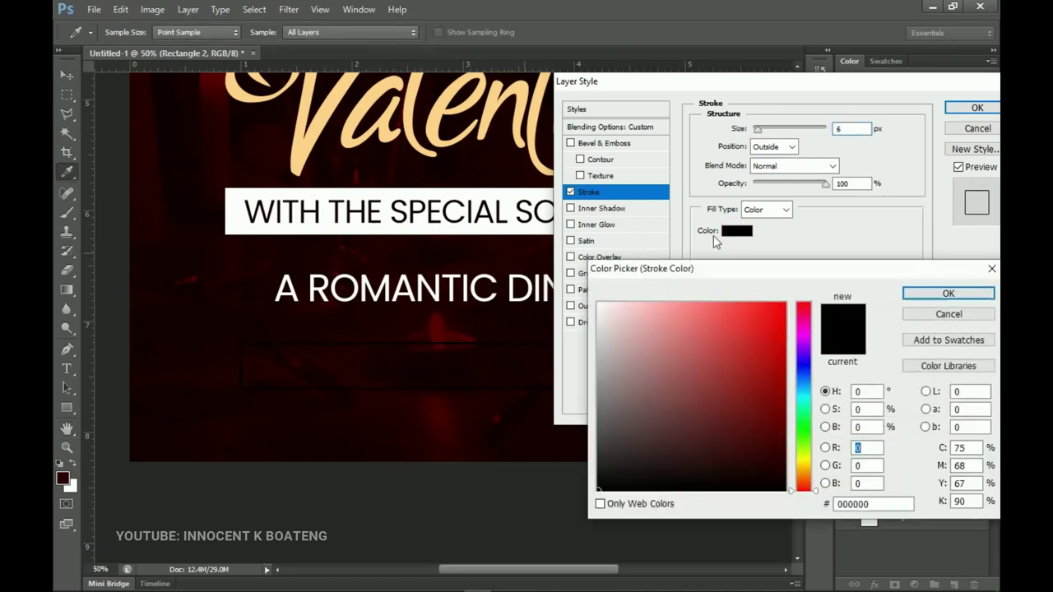
pyautogui.moveTo(493, 350)
pyautogui.mouseDown()
pyautogui.moveTo(502, 353)
pyautogui.moveTo(434, 327)
pyautogui.mouseUp()
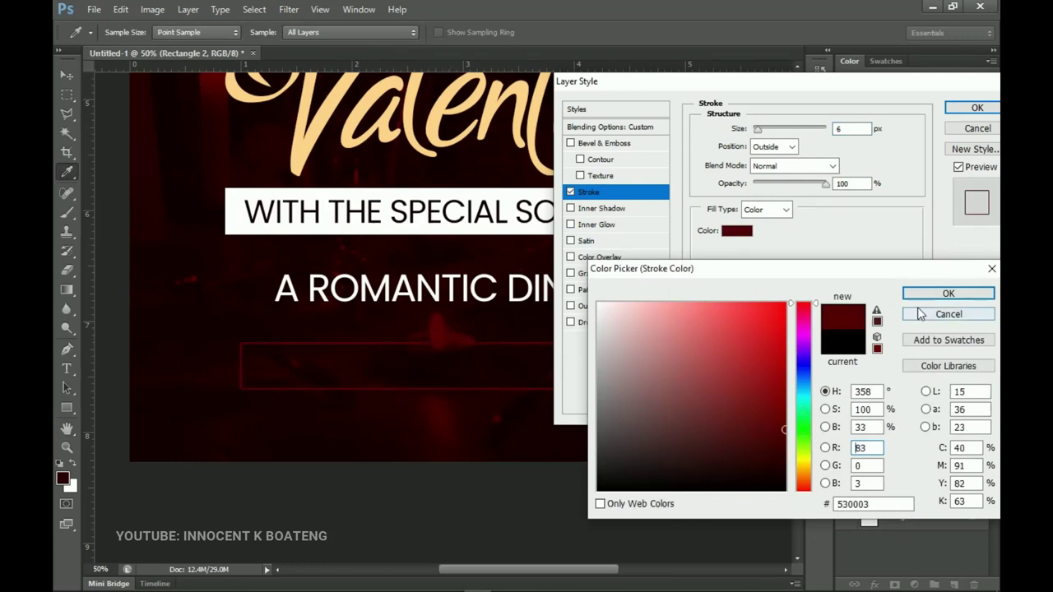
pyautogui.click(876, 504)
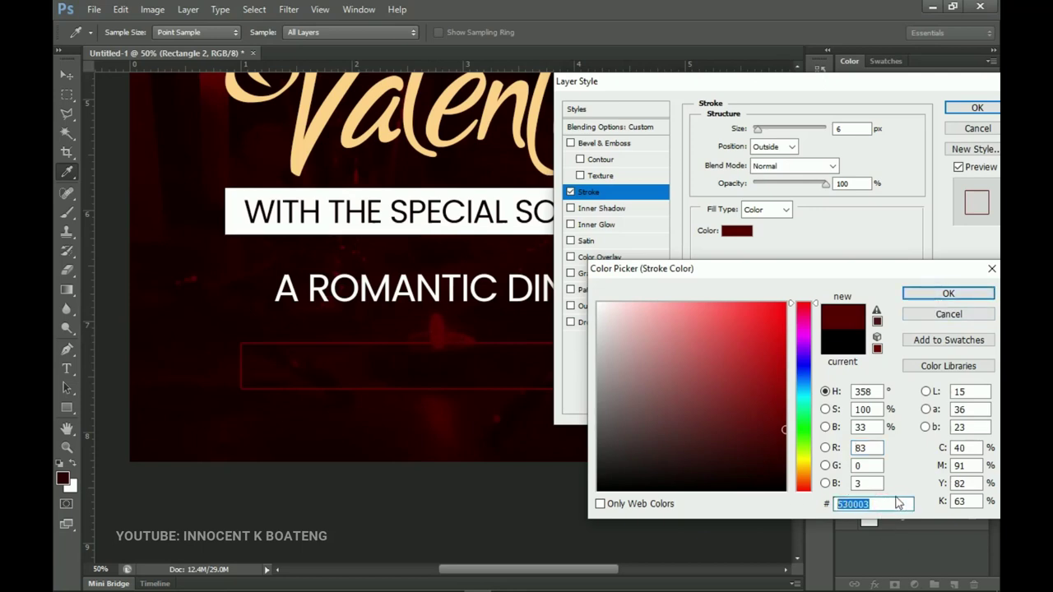
pyautogui.click(947, 295)
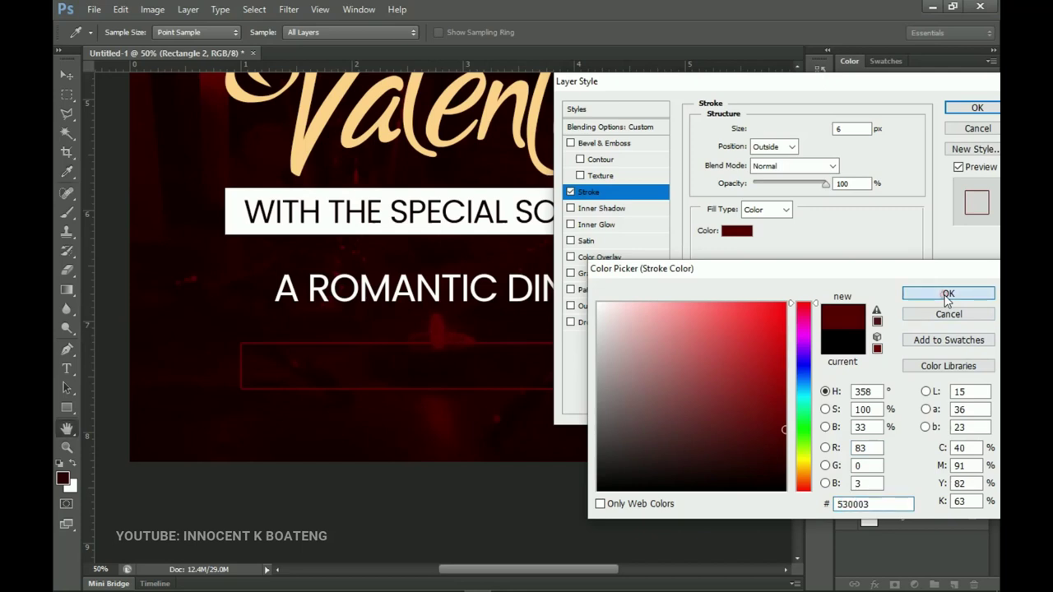
pyautogui.click(598, 310)
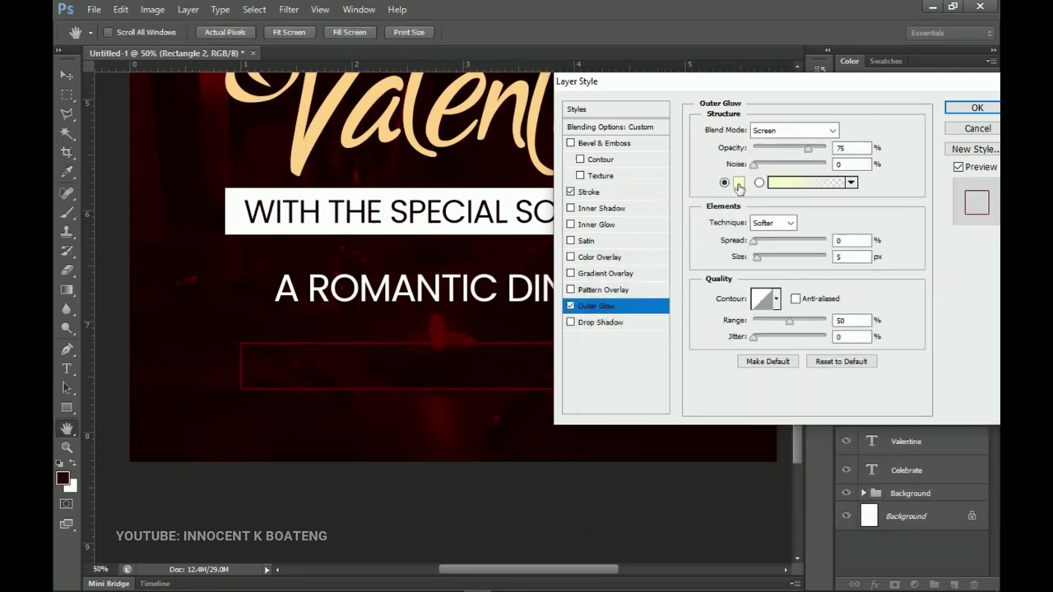
# Make the outer glow #530003 with a larger size and apply the layer style
pyautogui.click(737, 183)
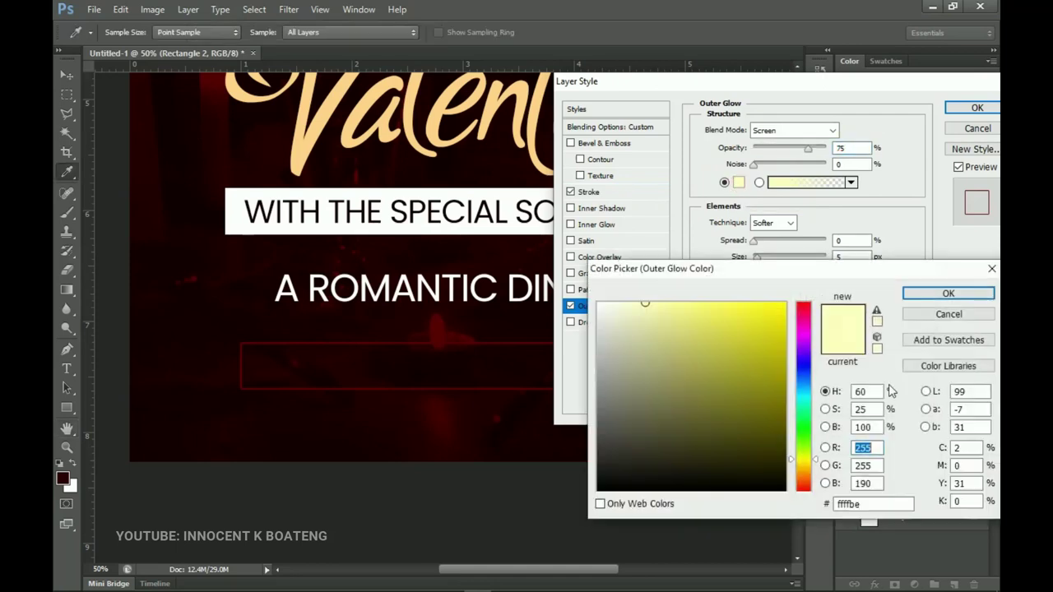
pyautogui.doubleClick(847, 504)
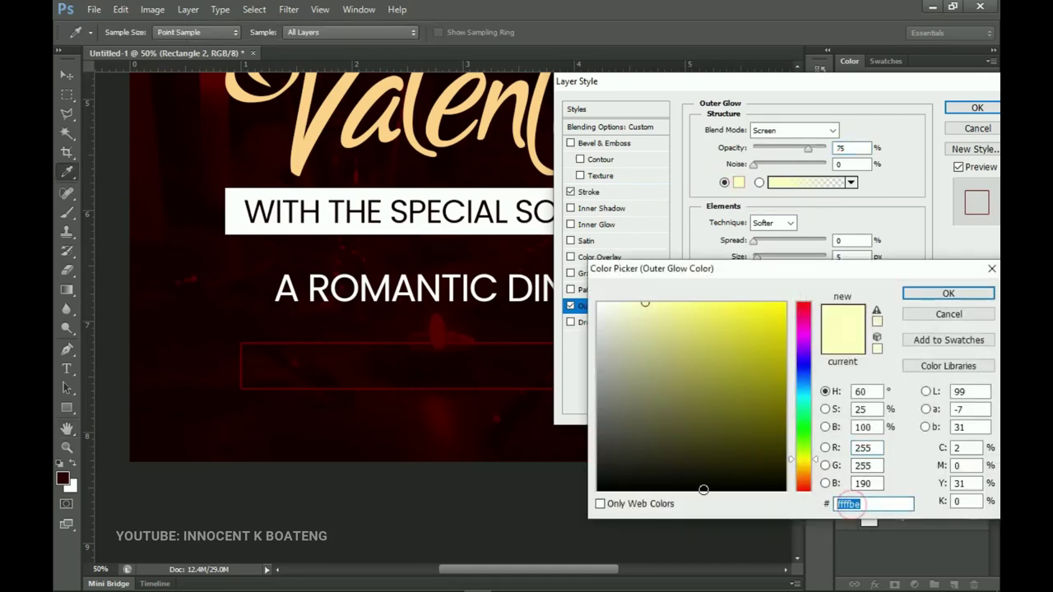
pyautogui.write('530003')
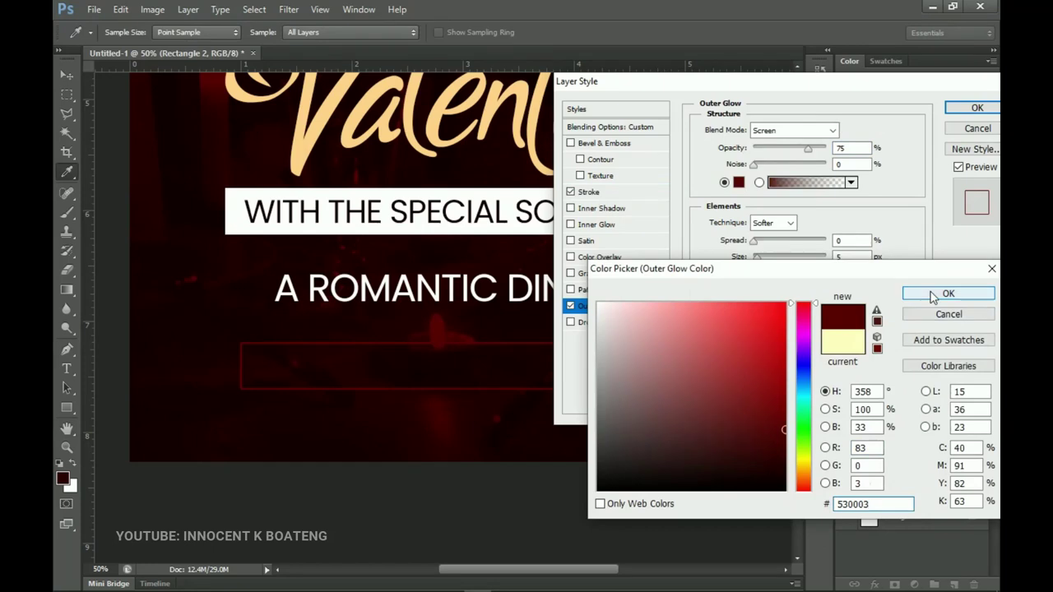
pyautogui.click(932, 296)
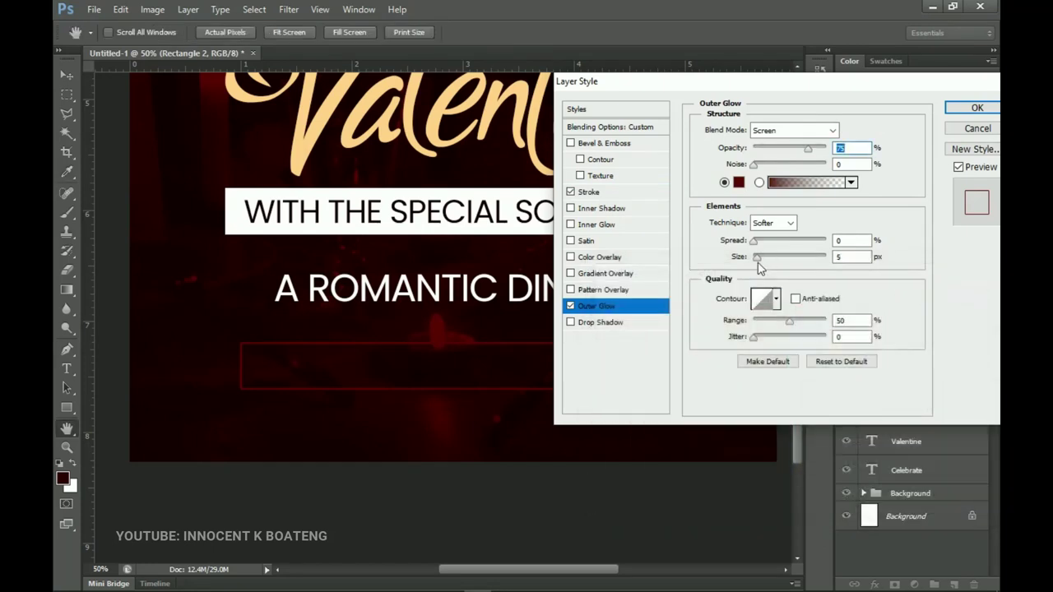
pyautogui.moveTo(758, 261); pyautogui.dragTo(767, 260)
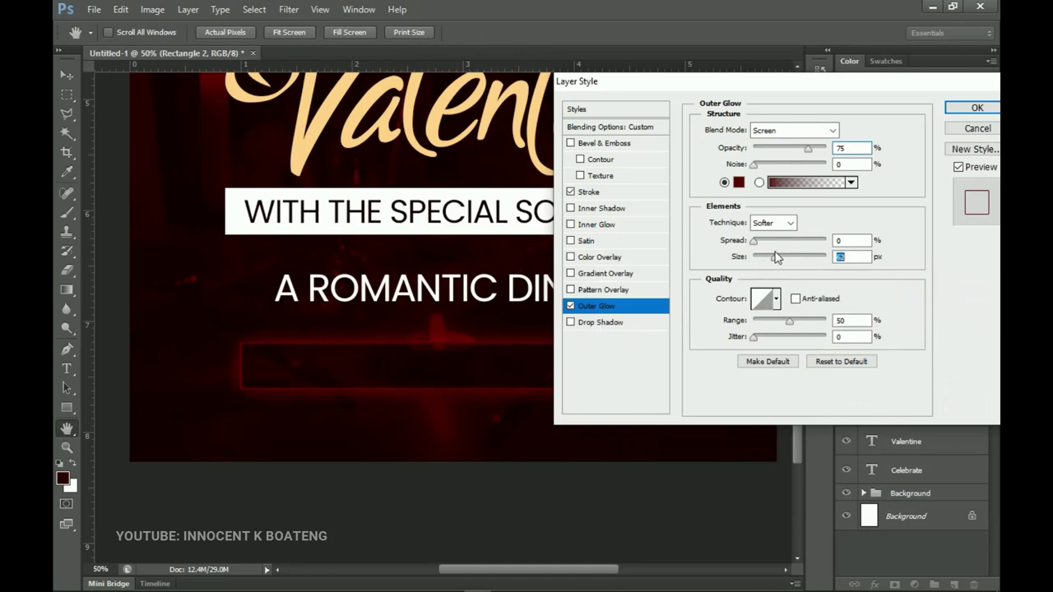
pyautogui.click(960, 111)
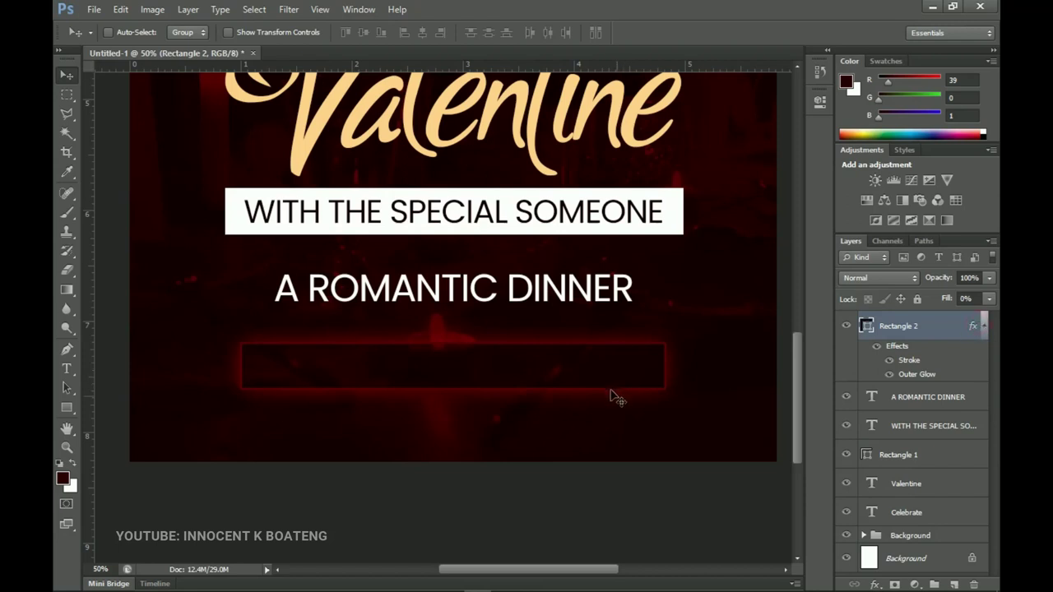
# Shrink the glowing box slightly with Free Transform
pyautogui.hotkey('ctrl', 't')
pyautogui.moveTo(666, 391); pyautogui.dragTo(658, 387)
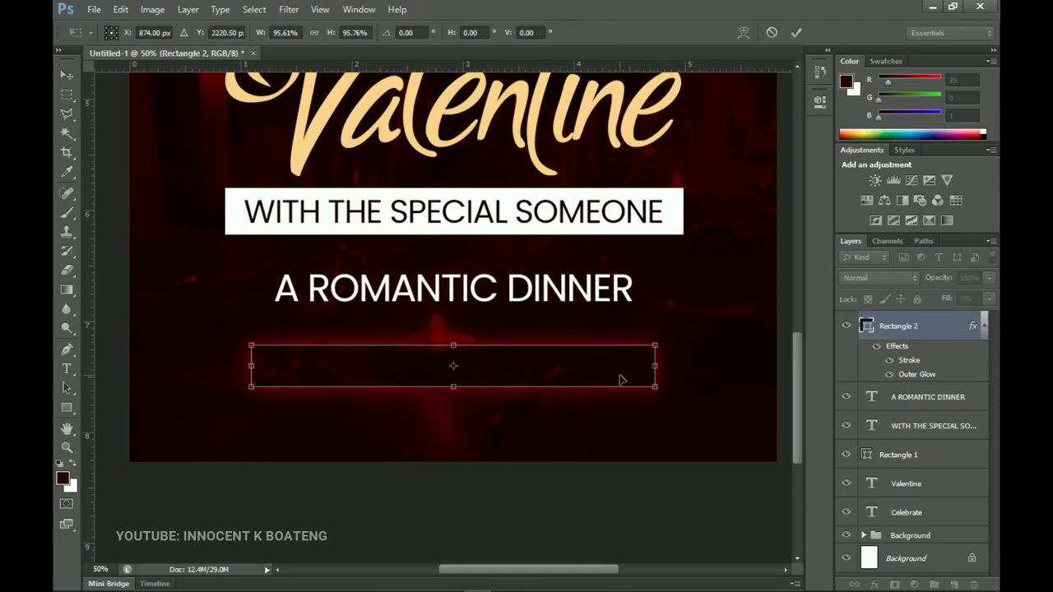
pyautogui.press('Return')
# Duplicate the A ROMANTIC DINNER text above the box, move it inside and scale it down
pyautogui.click(897, 361)
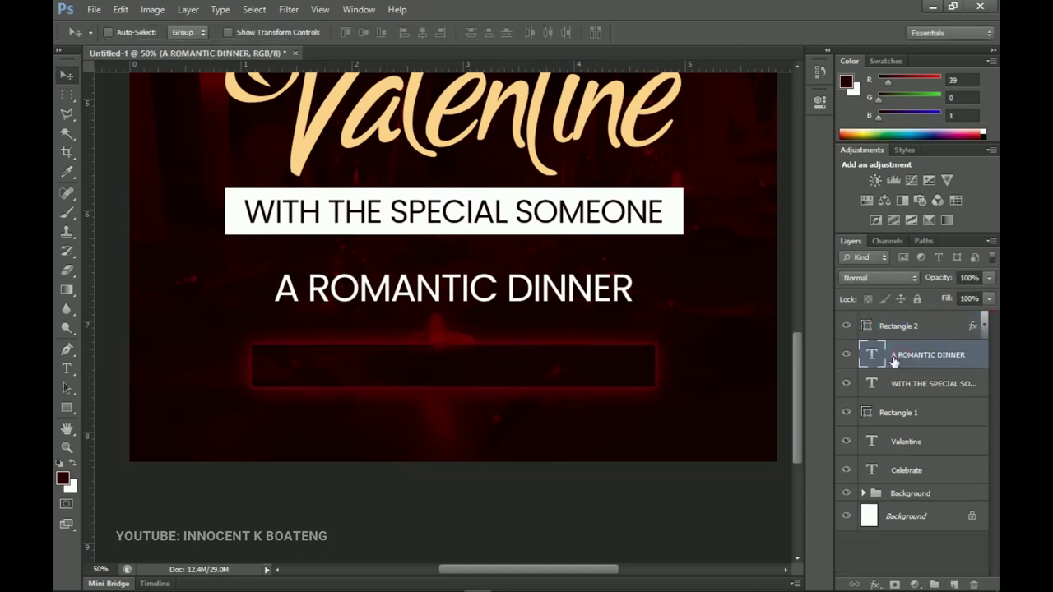
pyautogui.hotkey('ctrl', 'j')
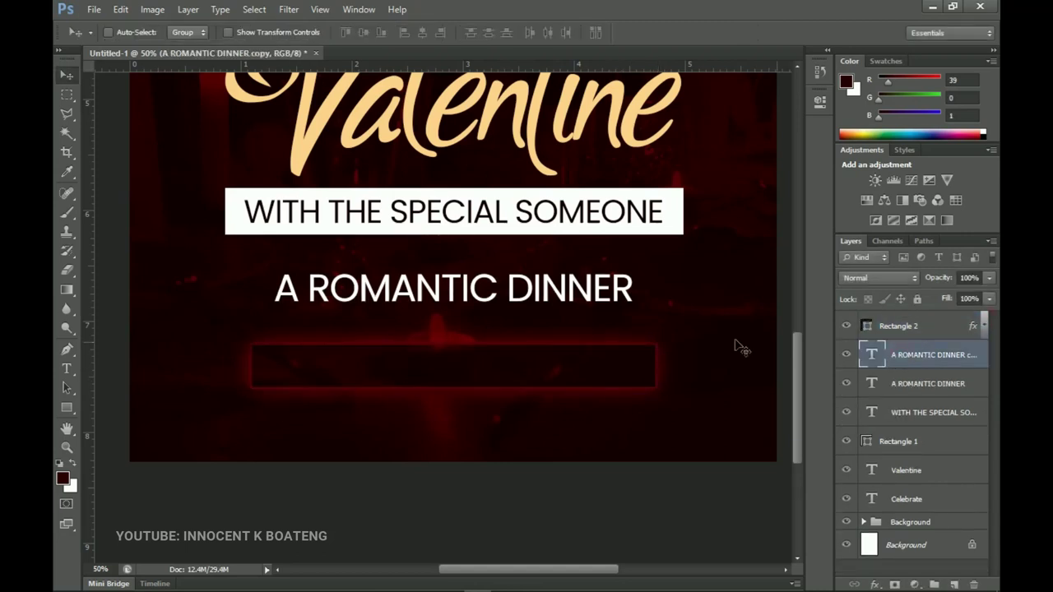
pyautogui.moveTo(917, 367); pyautogui.dragTo(902, 329)
pyautogui.moveTo(569, 287); pyautogui.dragTo(553, 368)
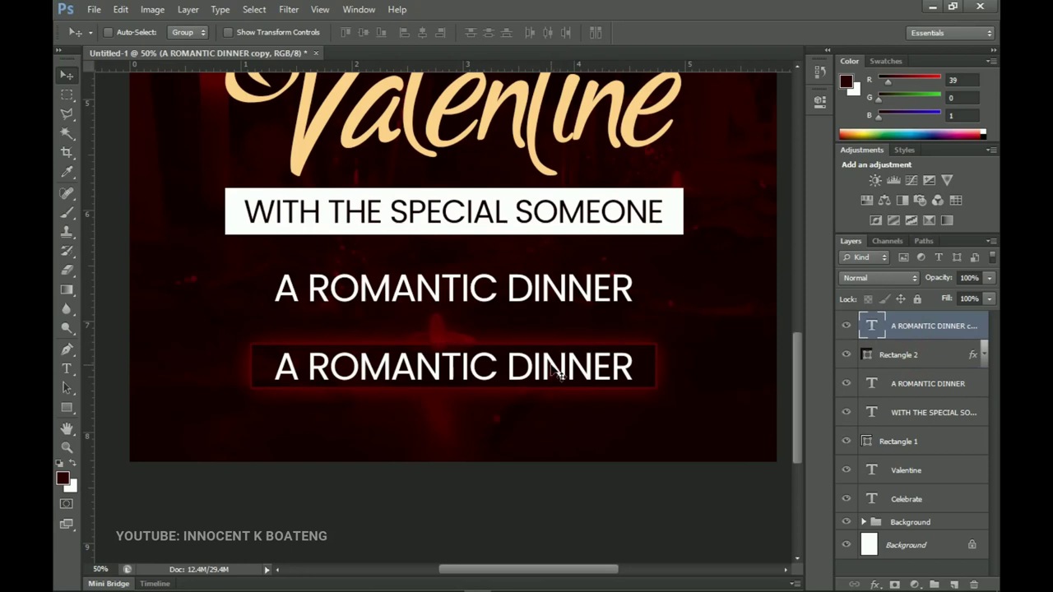
pyautogui.hotkey('ctrl', 't')
pyautogui.moveTo(632, 402); pyautogui.dragTo(596, 391)
pyautogui.press('Return')
# Retype the copied text as '@ ROFF TOP SPOT, AKUMADAN'
pyautogui.press('t')
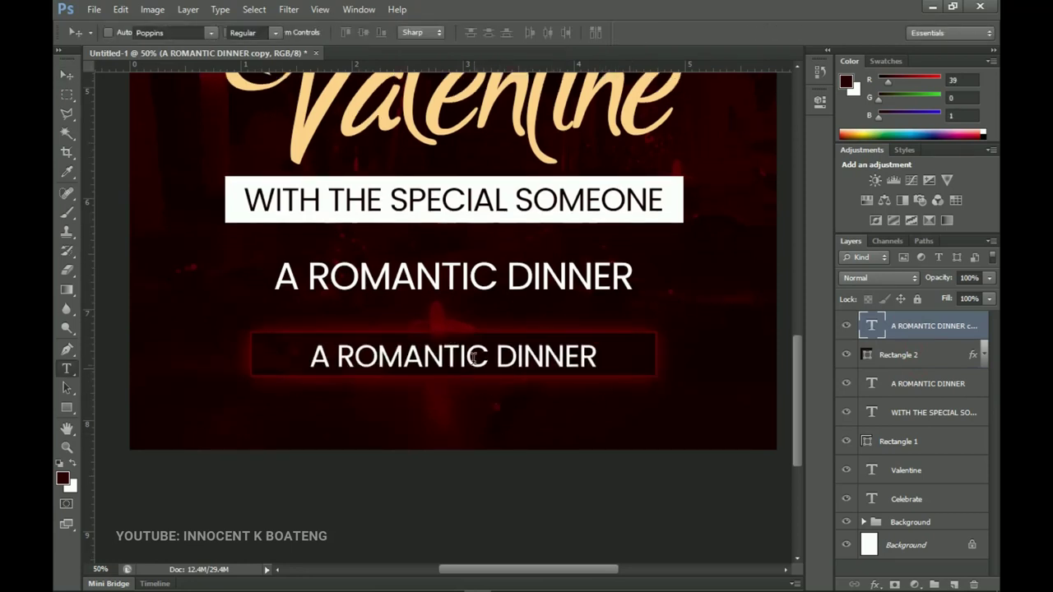
pyautogui.click(473, 360)
pyautogui.hotkey('ctrl', 'a')
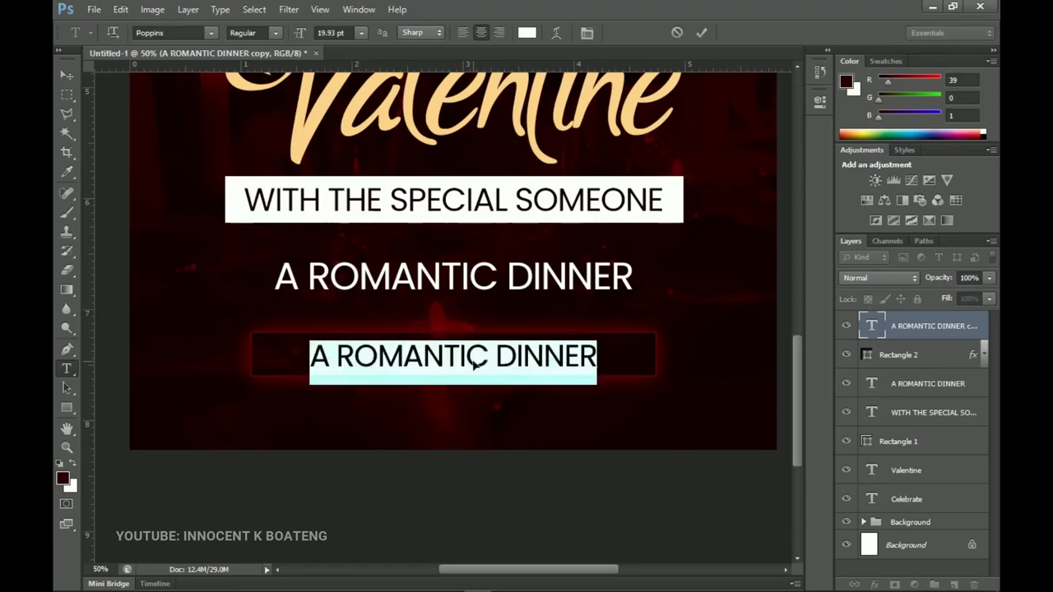
pyautogui.write('@')
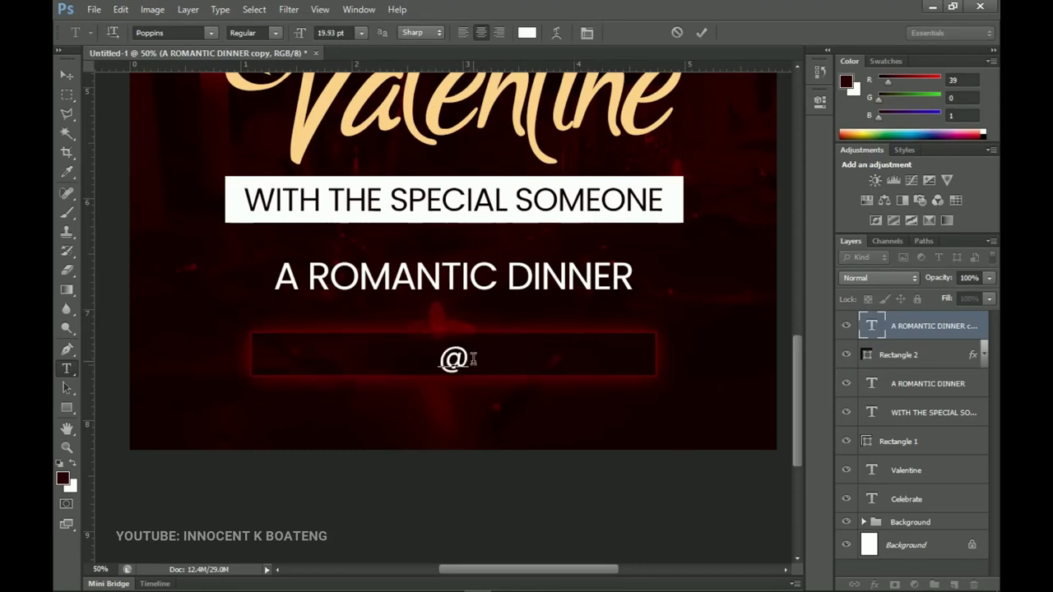
pyautogui.write(' ROFF TOP SPOT, AKUMADAN')
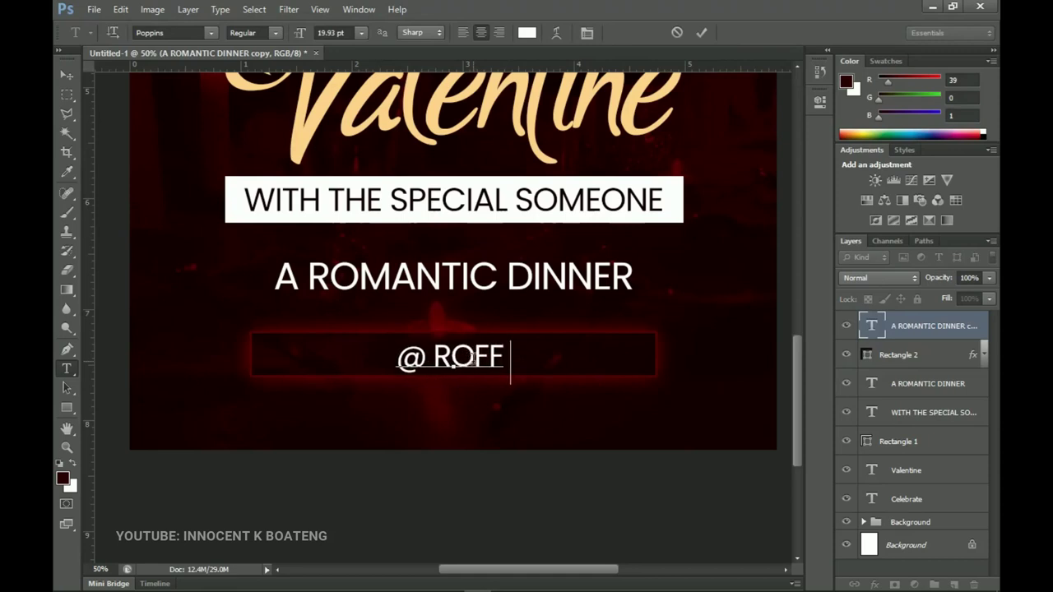
# Commit the venue line and scale it down to about 84%
pyautogui.click(67, 75)
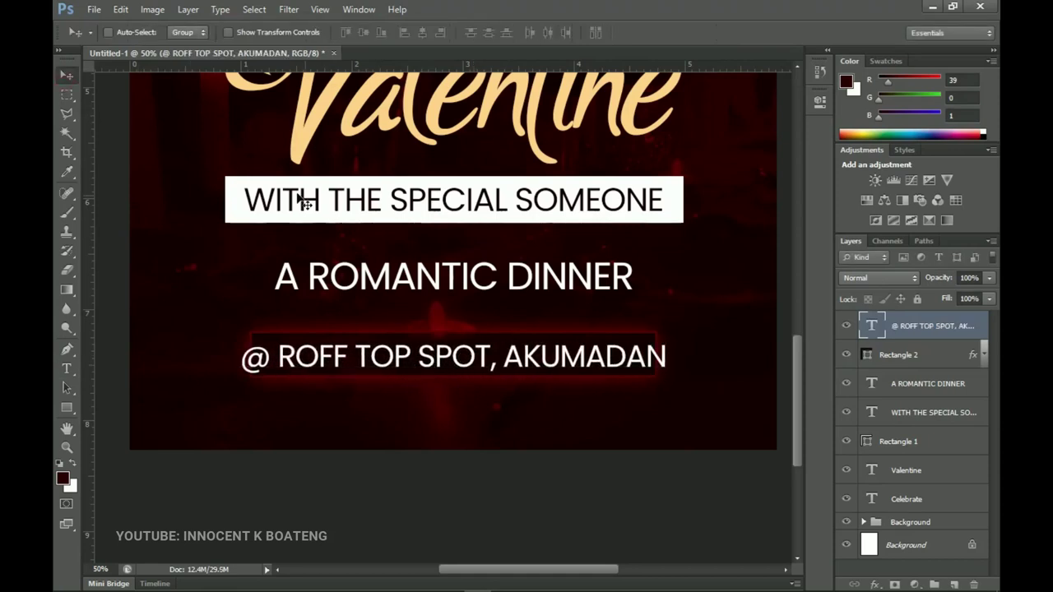
pyautogui.hotkey('ctrl', 't')
pyautogui.moveTo(669, 388); pyautogui.dragTo(625, 380)
pyautogui.press('Return')
# Centre the venue line horizontally in the box and place a duplicate below it
pyautogui.hotkey('ctrl', 'a')
pyautogui.click(426, 31)
pyautogui.press('Up')
pyautogui.press('Up')
pyautogui.press('Left')
pyautogui.press('Left')
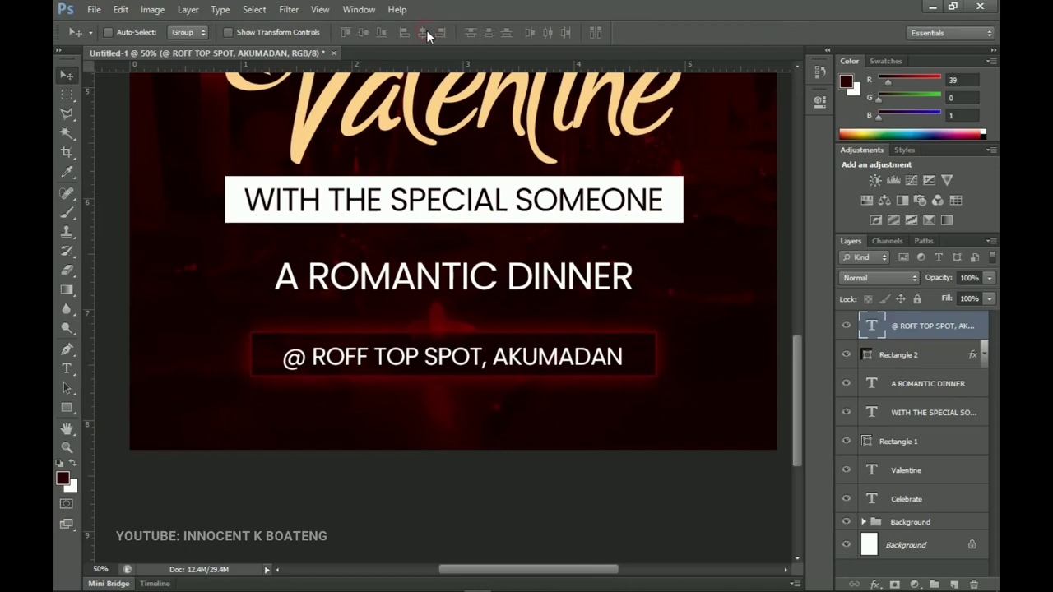
pyautogui.press('Up')
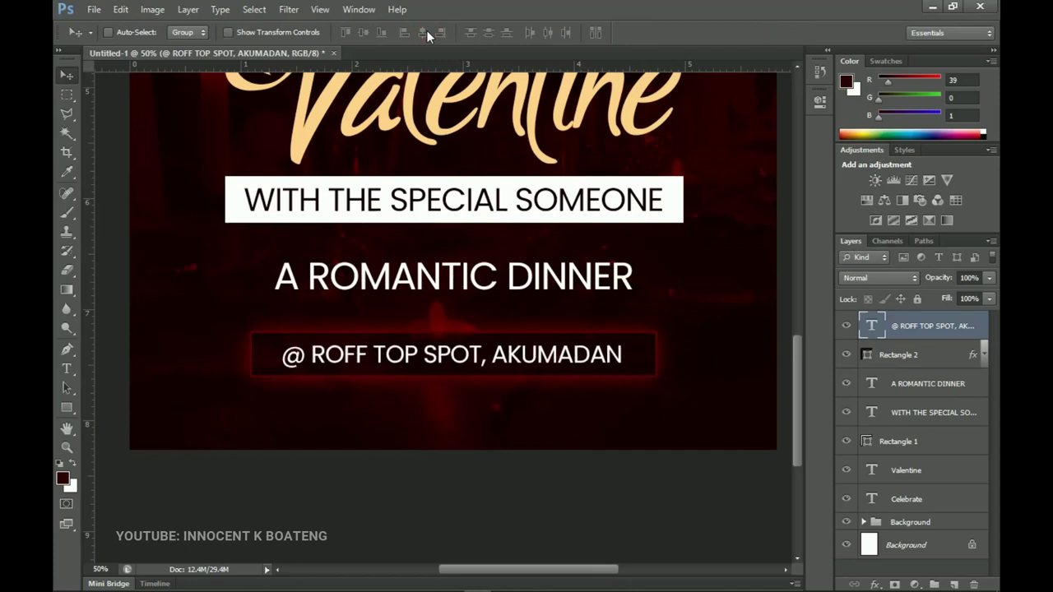
pyautogui.hotkey('ctrl', 'j')
pyautogui.moveTo(531, 349); pyautogui.dragTo(532, 417)
# Retype the lower copy as 'FOR MORE INFO:' plus a phone number and widen its tracking
pyautogui.press('t')
pyautogui.click(507, 421)
pyautogui.hotkey('ctrl', 'a')
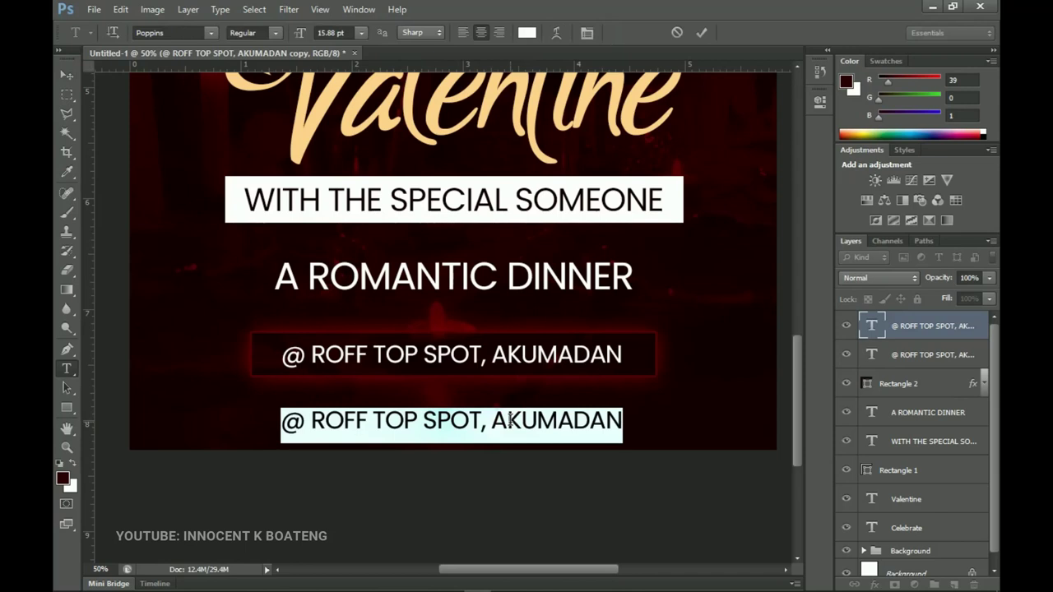
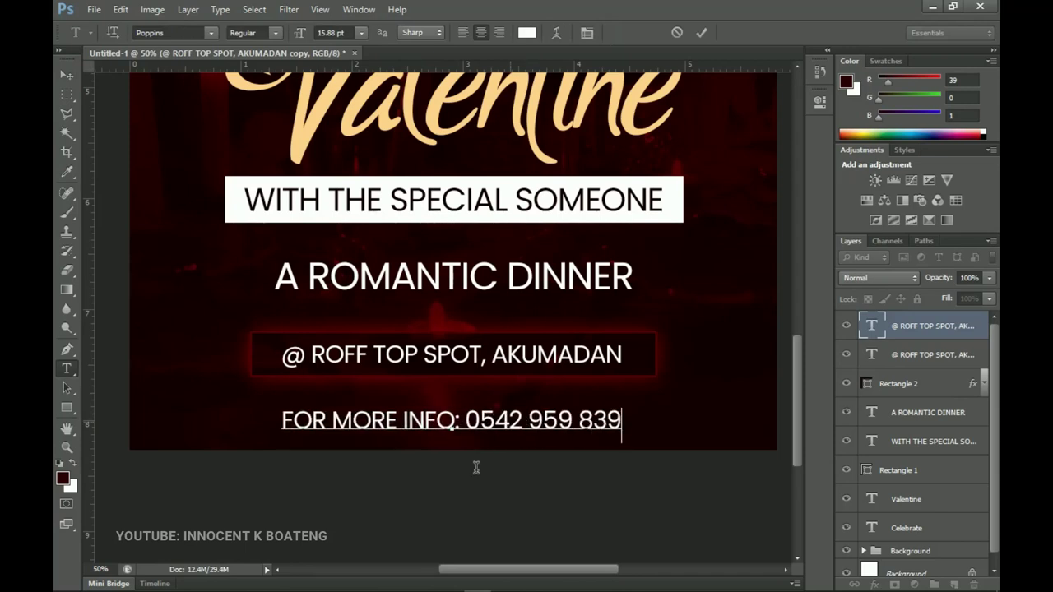
pyautogui.hotkey('ctrl', 'a')
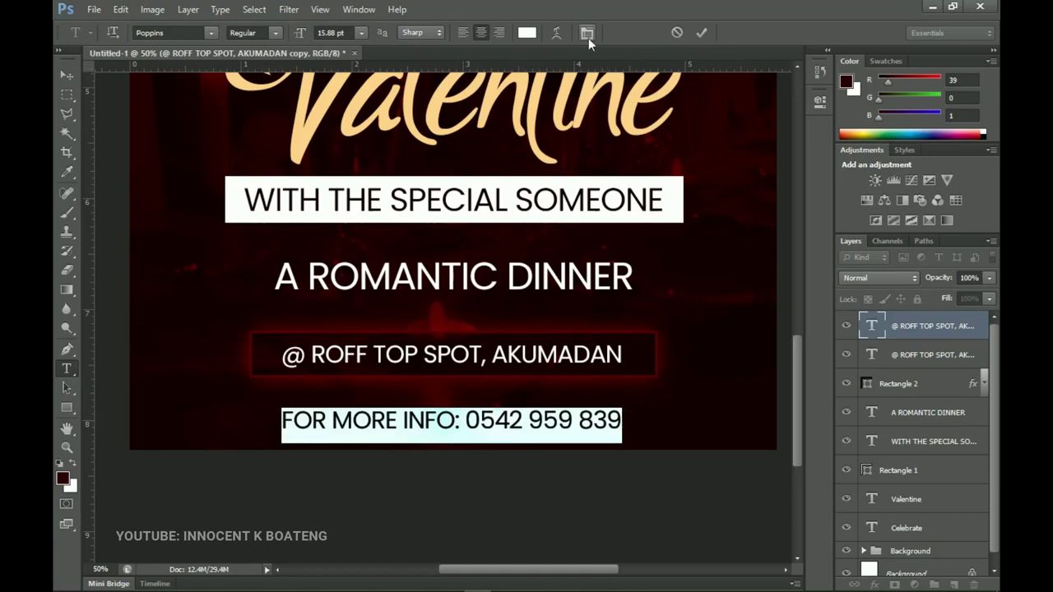
pyautogui.click(586, 32)
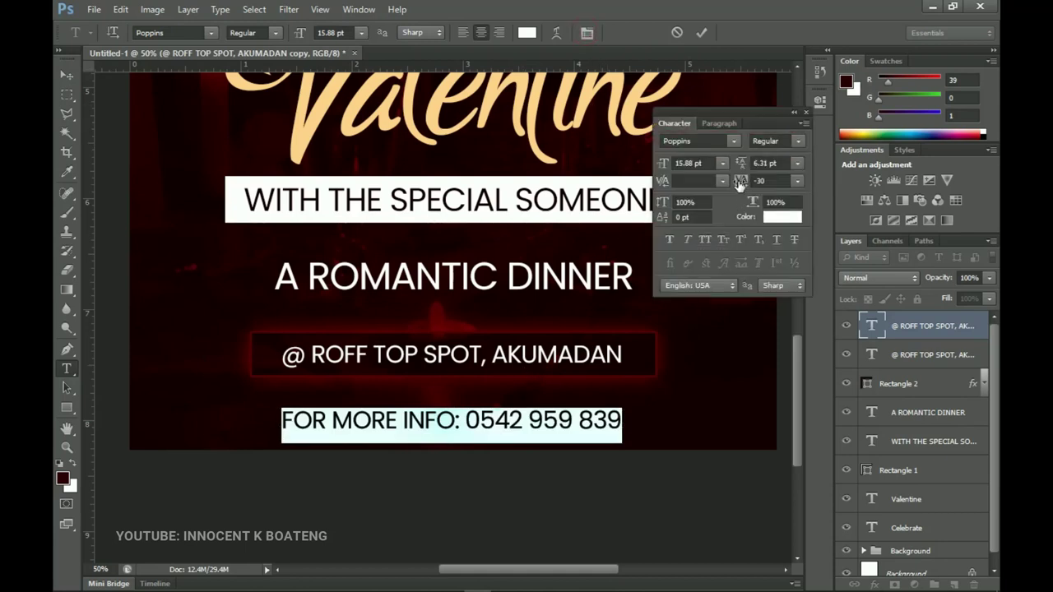
pyautogui.moveTo(739, 183); pyautogui.dragTo(750, 182)
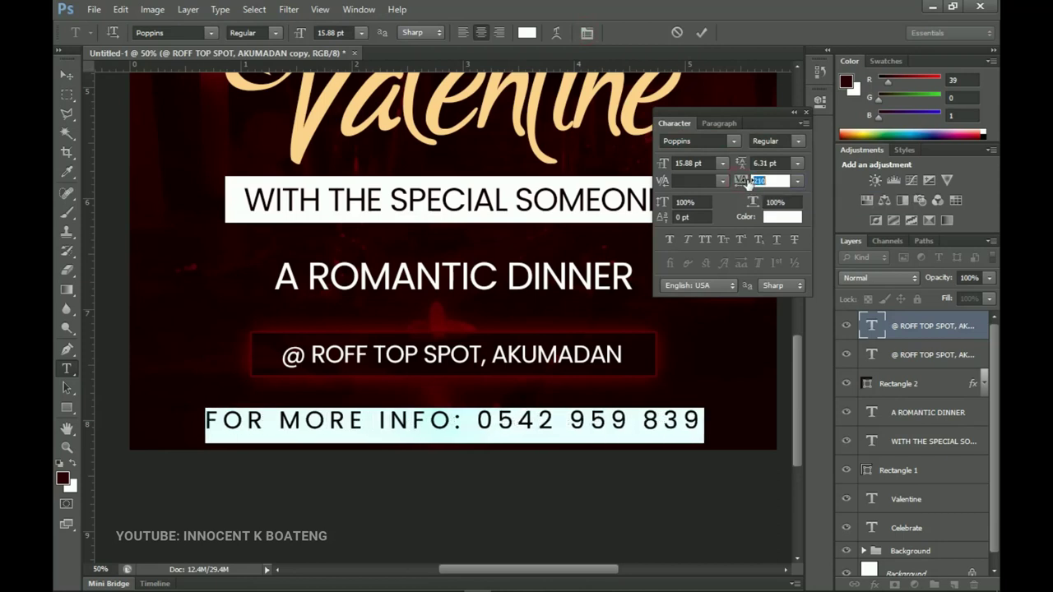
pyautogui.click(69, 76)
# Scale the contact line to about 92.5% and centre it horizontally on the poster
pyautogui.hotkey('ctrl', 't')
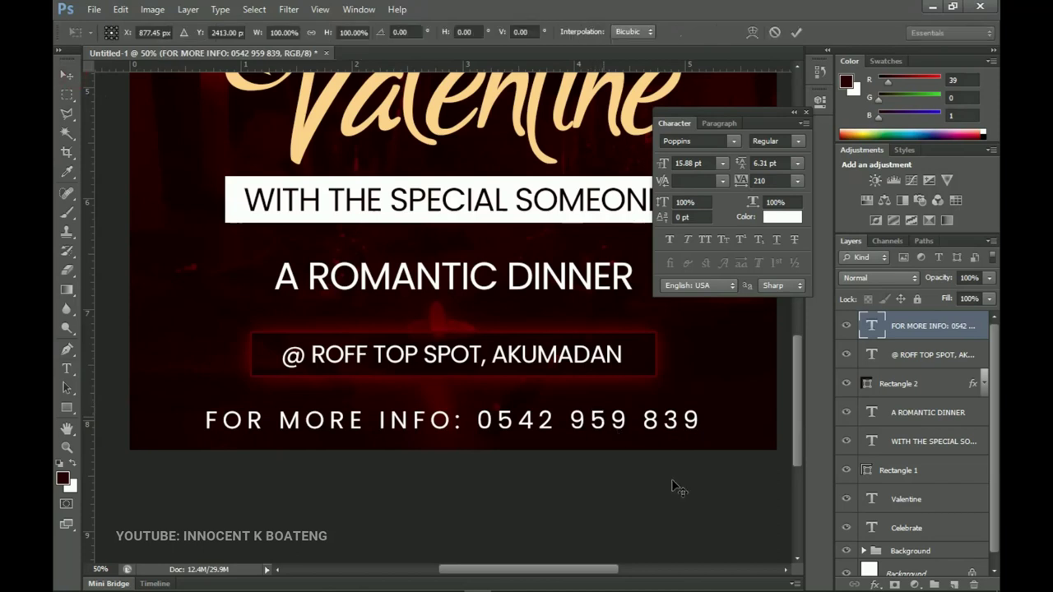
pyautogui.moveTo(700, 444); pyautogui.dragTo(641, 436)
pyautogui.press('Return')
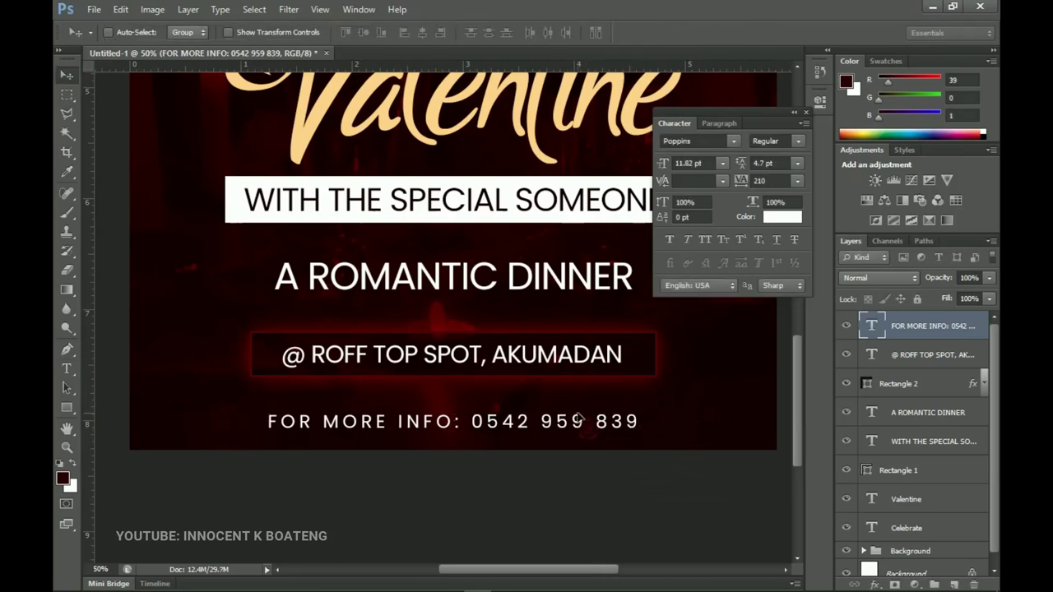
pyautogui.hotkey('ctrl', 'a')
pyautogui.click(422, 32)
pyautogui.hotkey('ctrl', 'd')
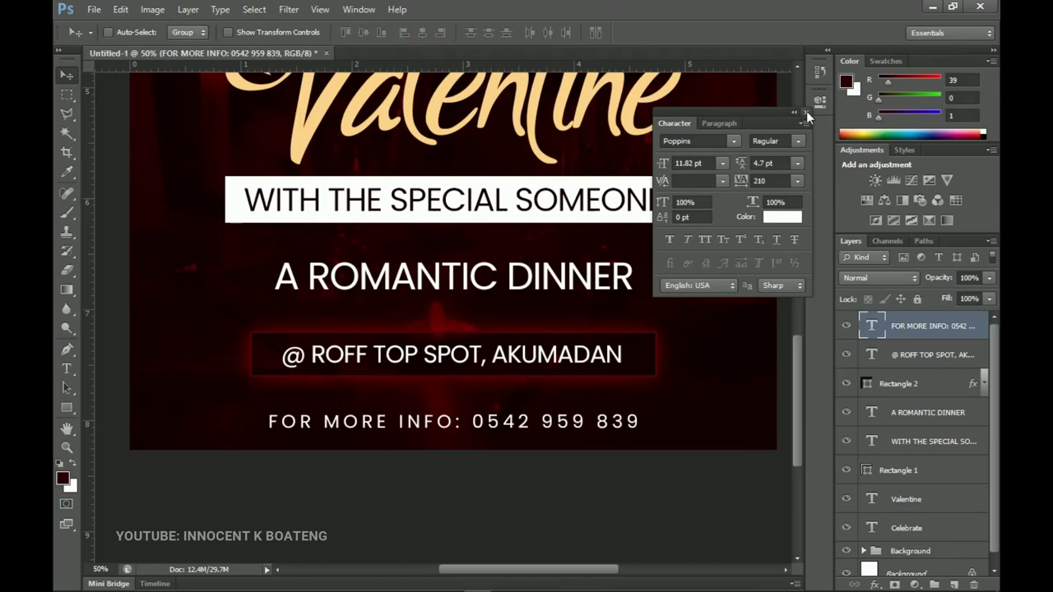
pyautogui.click(806, 111)
pyautogui.hotkey('ctrl', '0')
# Duplicate the A ROMANTIC DINNER text, bring it to the top of the stack and move it up the poster
pyautogui.rightClick(483, 471)
pyautogui.click(511, 471)
pyautogui.hotkey('ctrl', 'j')
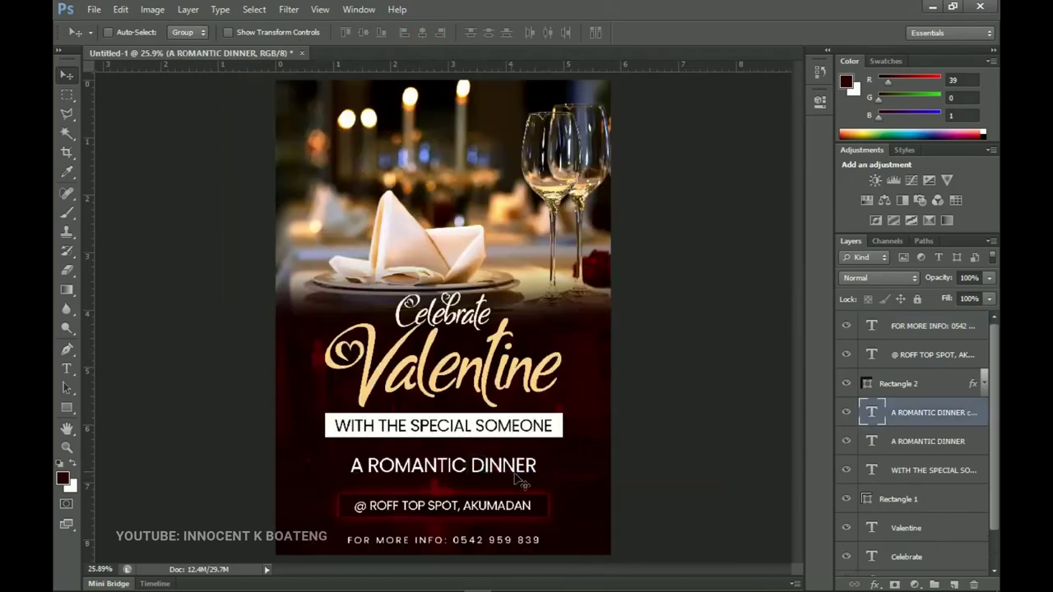
pyautogui.hotkey('ctrl', 'shift', ']')
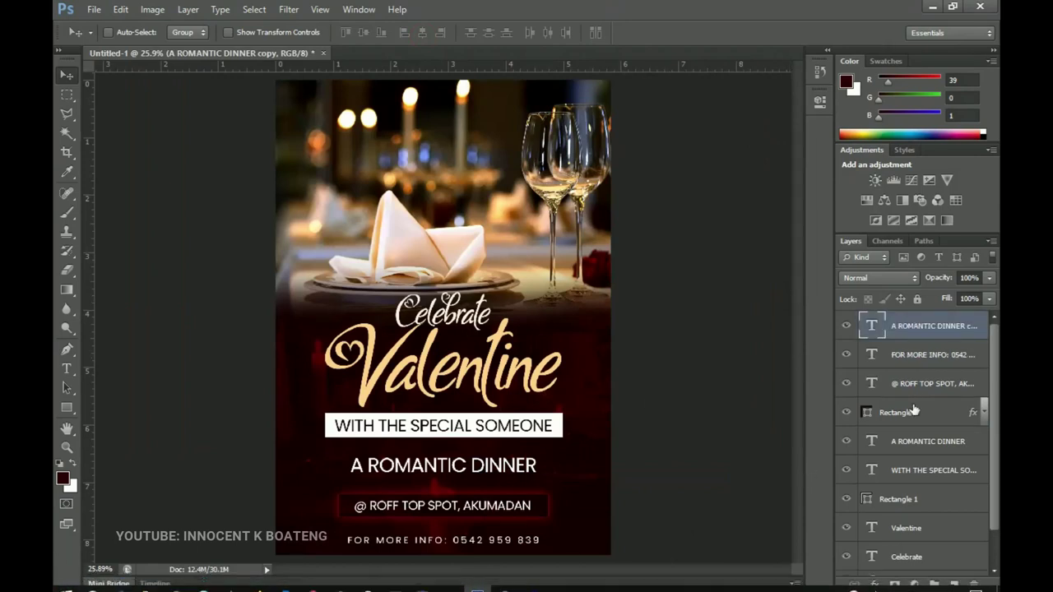
pyautogui.moveTo(510, 454); pyautogui.dragTo(495, 433)
pyautogui.moveTo(347, 96); pyautogui.dragTo(439, 82)
# Replace the copied wording with '14TH FEB'
pyautogui.press('t')
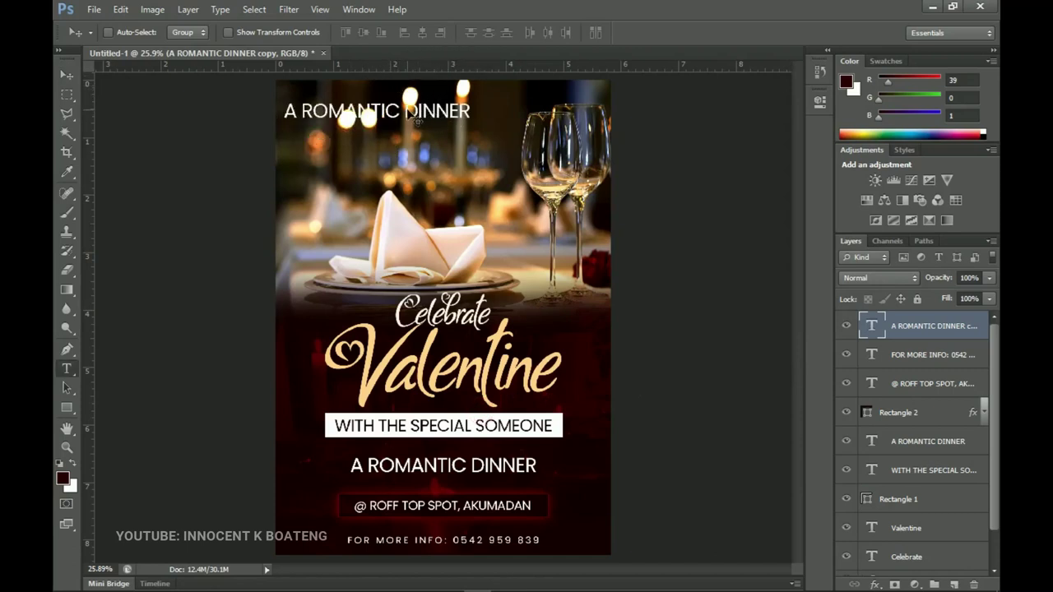
pyautogui.click(409, 112)
pyautogui.hotkey('ctrl', 'a')
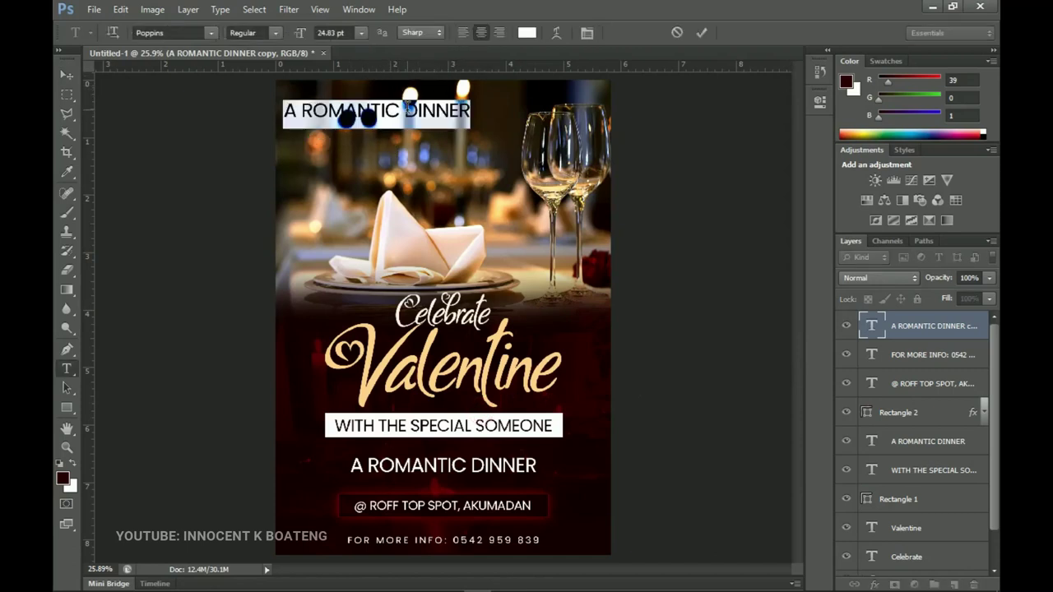
pyautogui.press('BackSpace')
pyautogui.write('14TH')
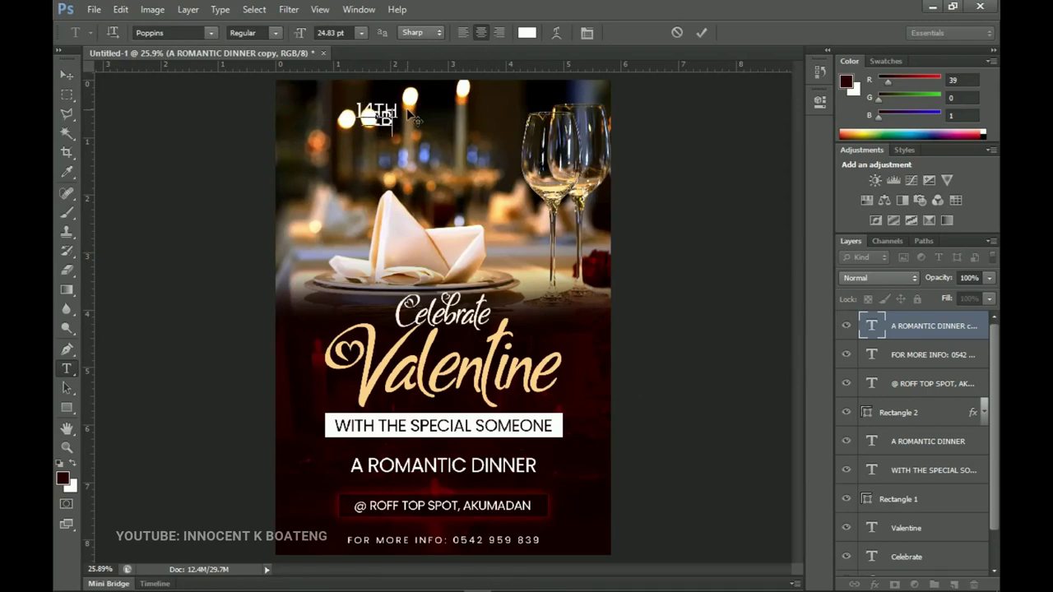
pyautogui.write(' FEB')
# Left-align the date, enlarge it to about 32.83 pt and raise the leading to 25.87 pt
pyautogui.hotkey('ctrl', 'a')
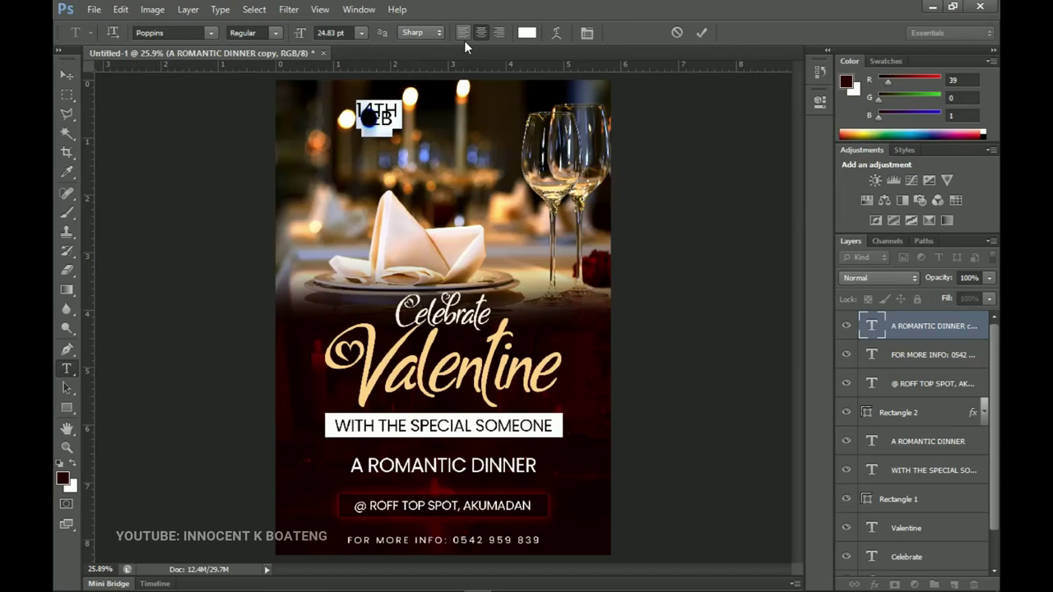
pyautogui.click(464, 36)
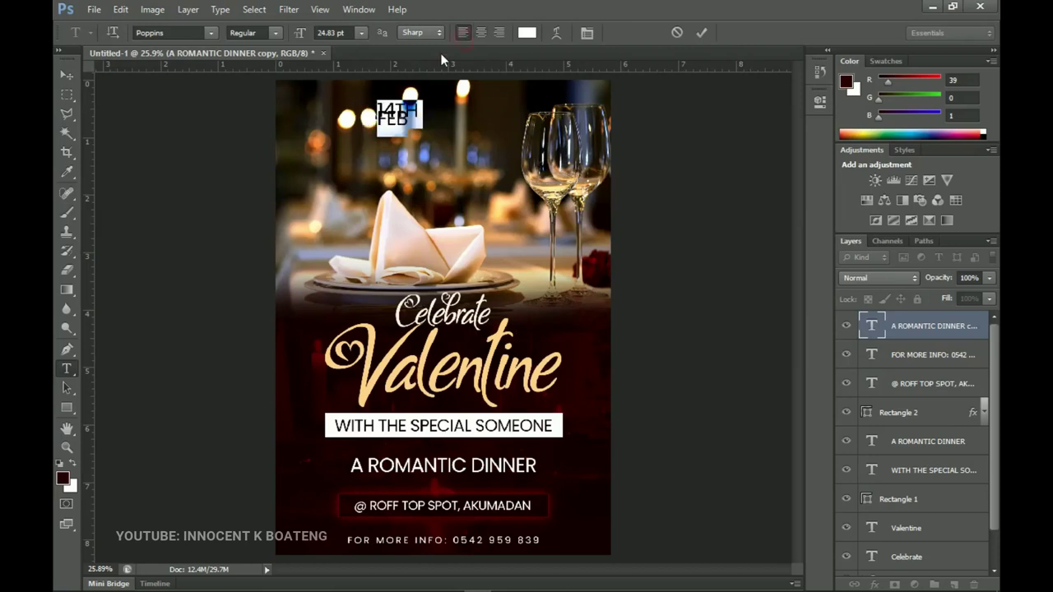
pyautogui.click(586, 33)
pyautogui.click(781, 181)
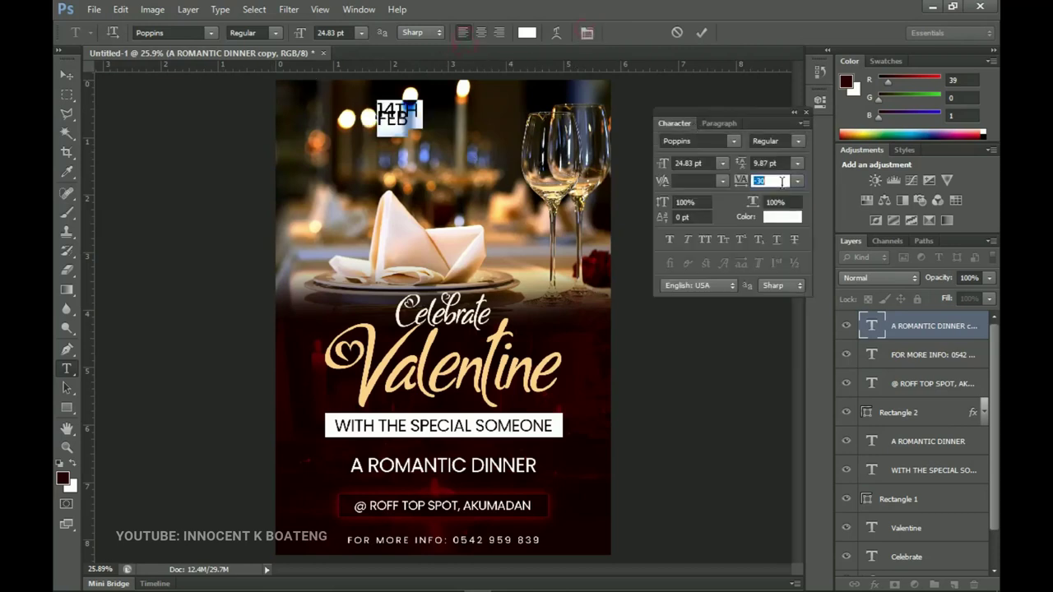
pyautogui.moveTo(740, 164); pyautogui.dragTo(778, 164)
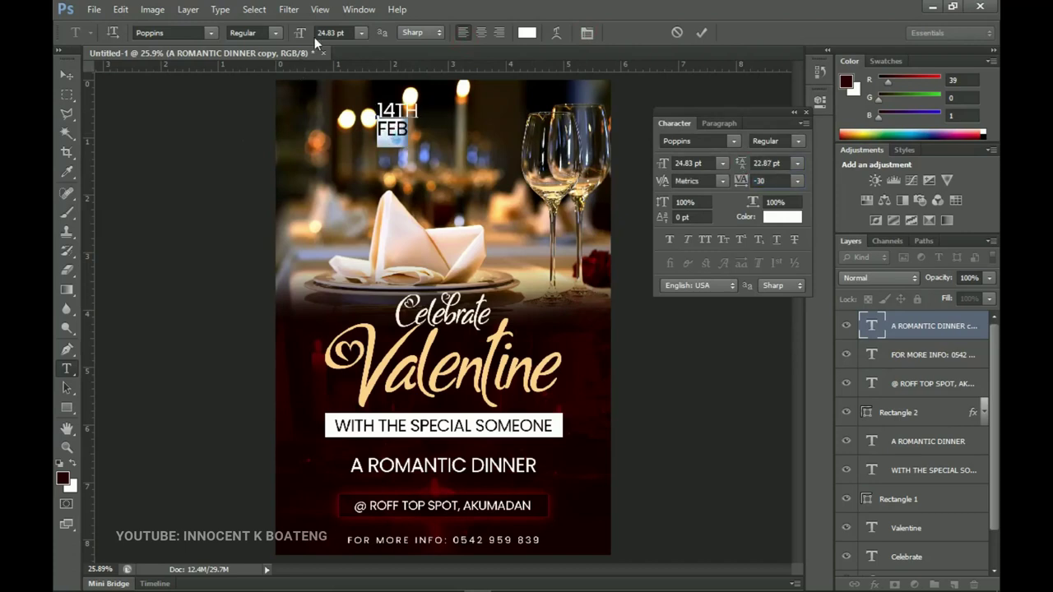
pyautogui.moveTo(300, 39); pyautogui.dragTo(307, 40)
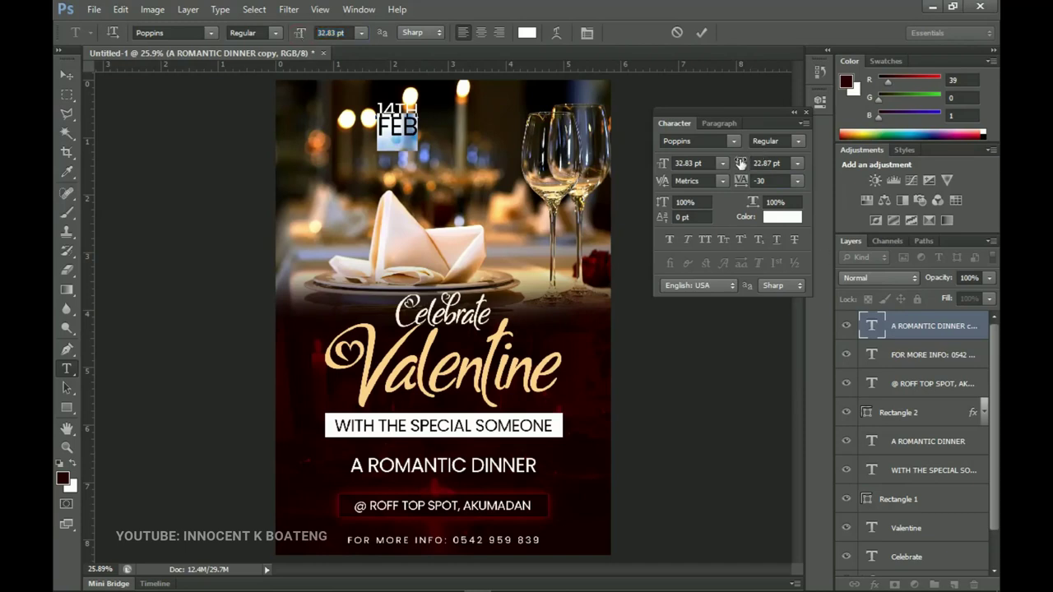
pyautogui.moveTo(741, 164); pyautogui.dragTo(750, 165)
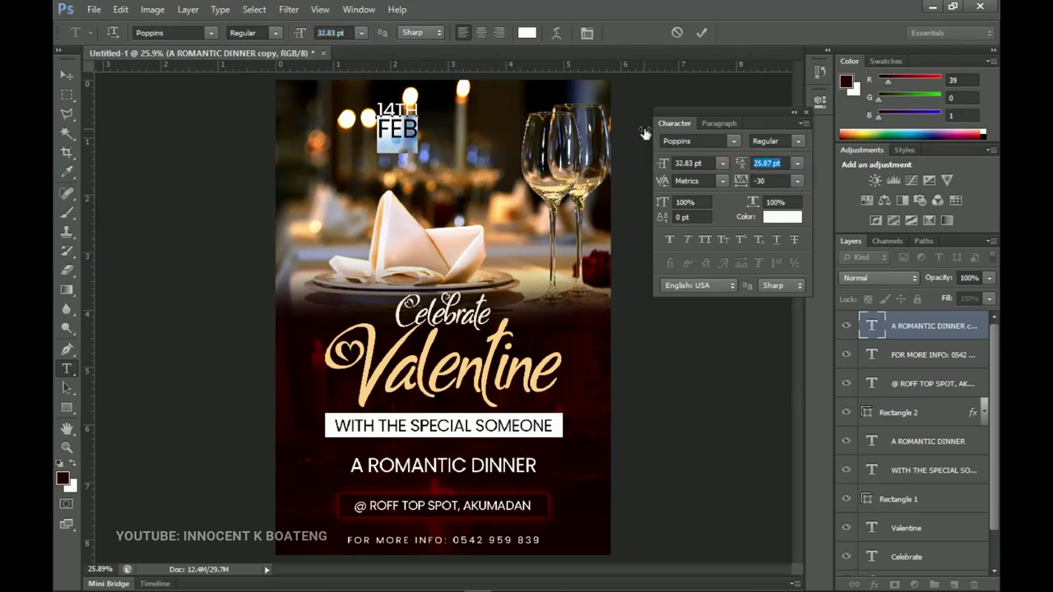
# Set the date to Poppins SemiBold and move it into the top-left corner
pyautogui.click(273, 34)
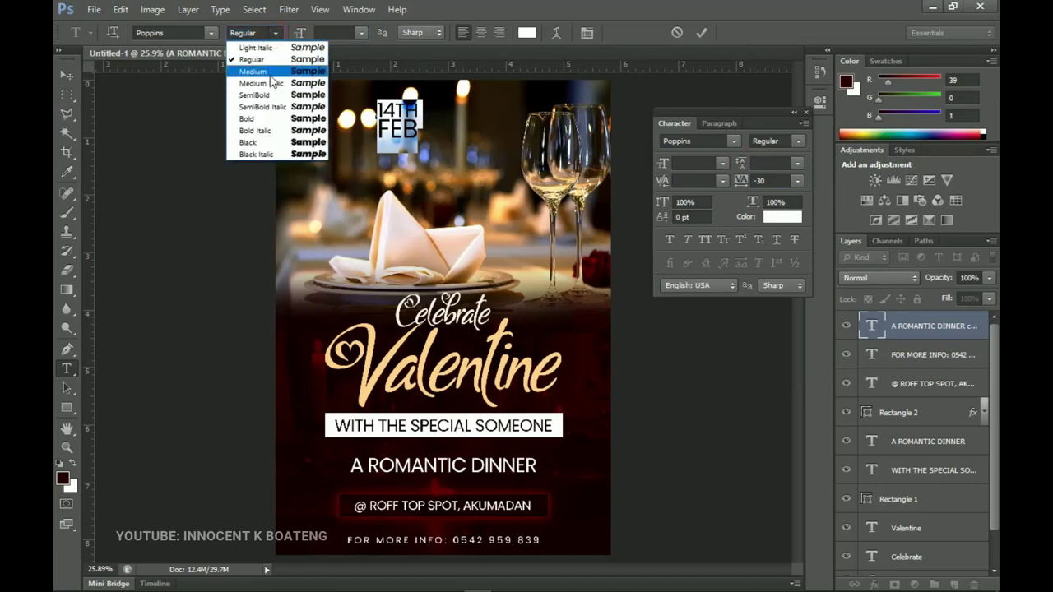
pyautogui.click(271, 74)
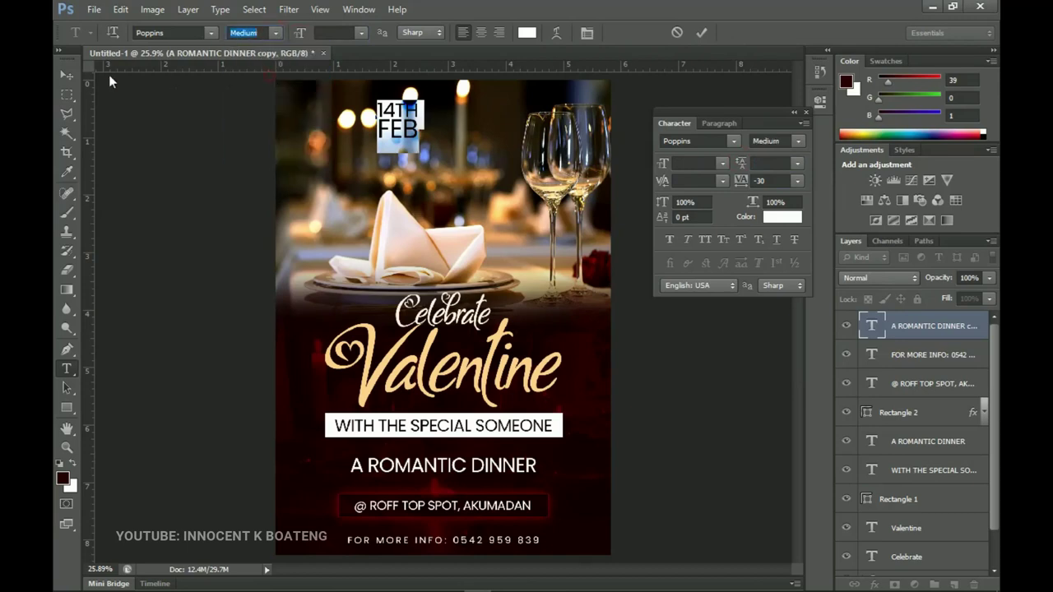
pyautogui.click(278, 35)
pyautogui.click(292, 97)
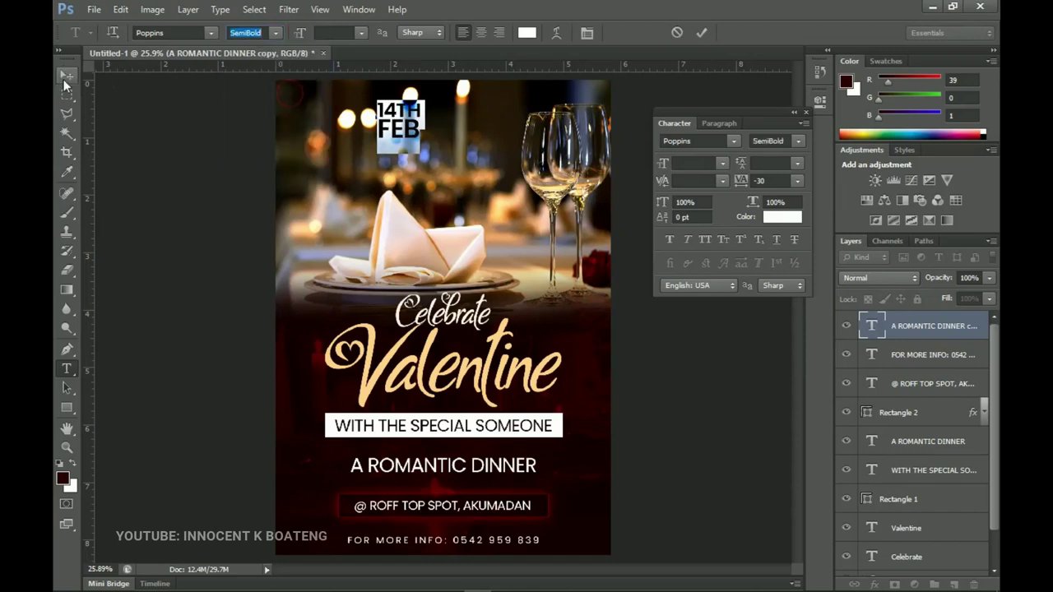
pyautogui.click(63, 79)
pyautogui.moveTo(441, 112); pyautogui.dragTo(351, 99)
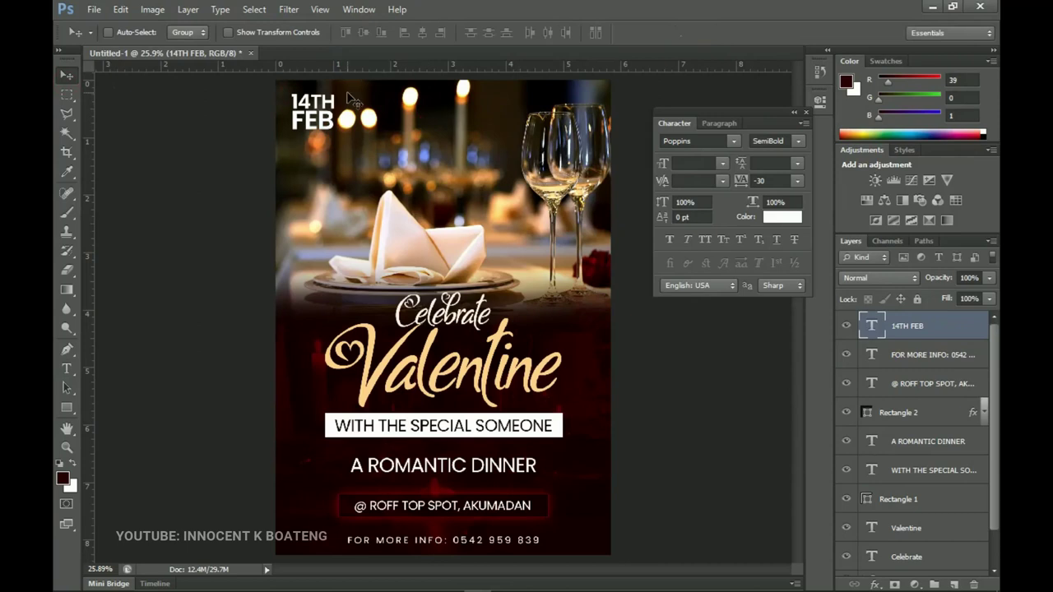
# Nudge the date slightly left and zoom out a little
pyautogui.press('Left')
pyautogui.press('Left')
pyautogui.press('Left')
pyautogui.press('Left')
pyautogui.press('Left')
pyautogui.press('Left')
pyautogui.press('Left')
pyautogui.press('Left')
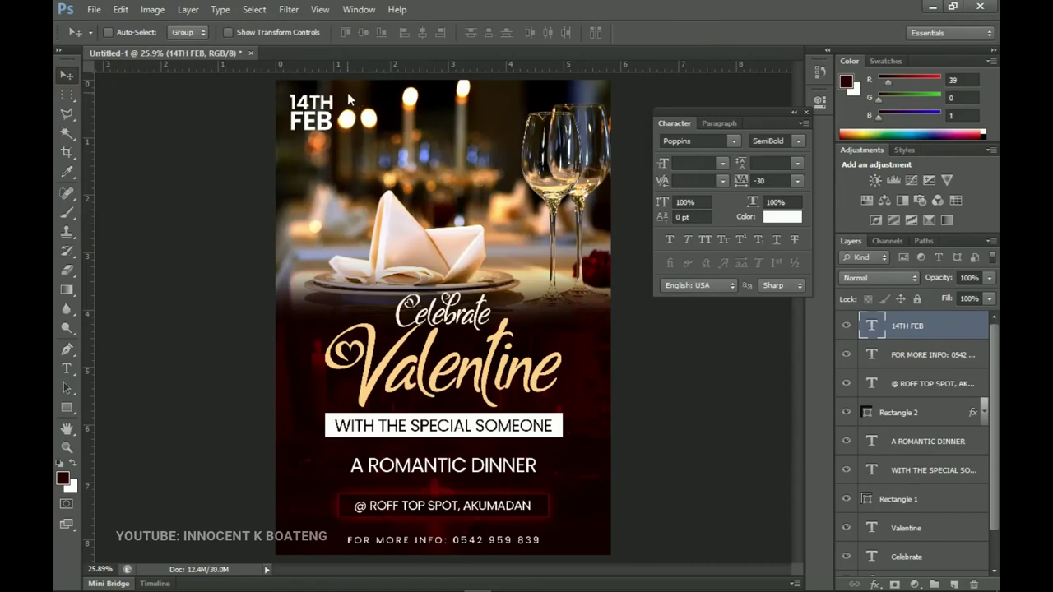
pyautogui.press('z')
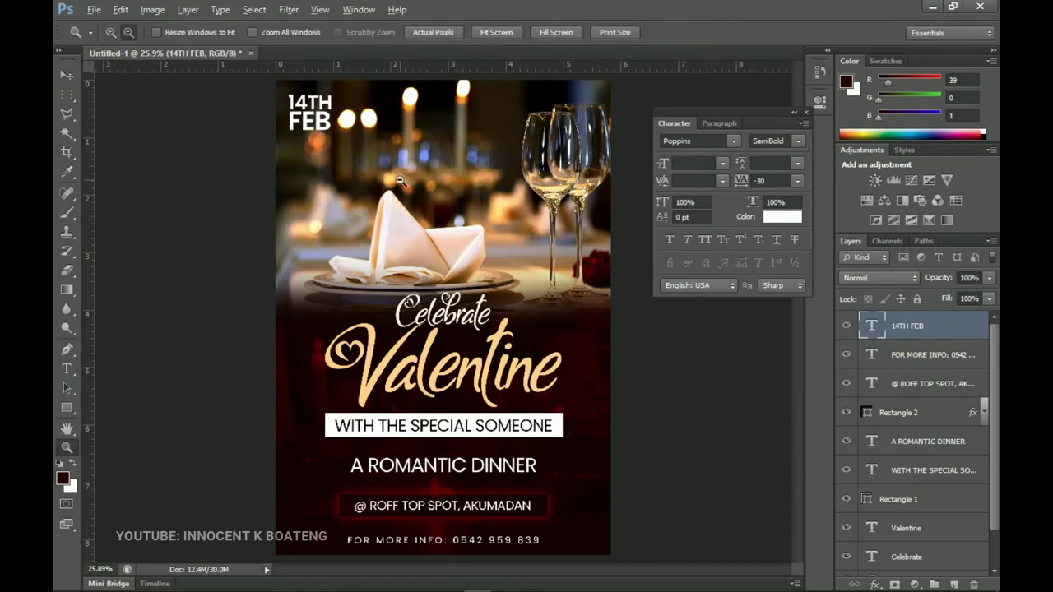
pyautogui.keyDown('alt'); pyautogui.click(427, 199); pyautogui.keyUp('alt')
pyautogui.press('v')
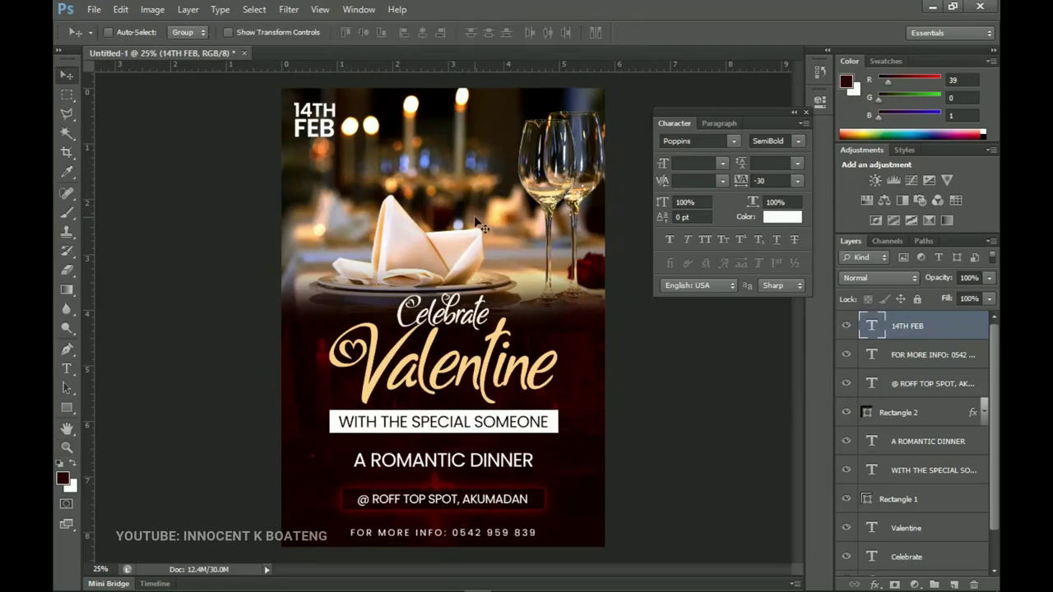
# Apply Levels with black input 10 to the dinner photo layer 276233
pyautogui.rightClick(475, 218)
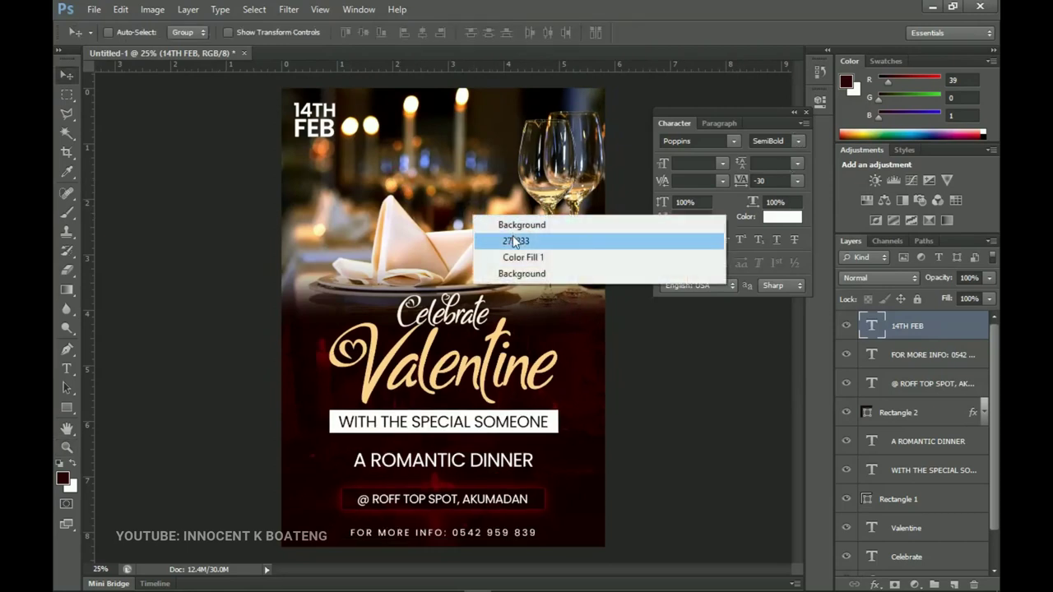
pyautogui.click(513, 240)
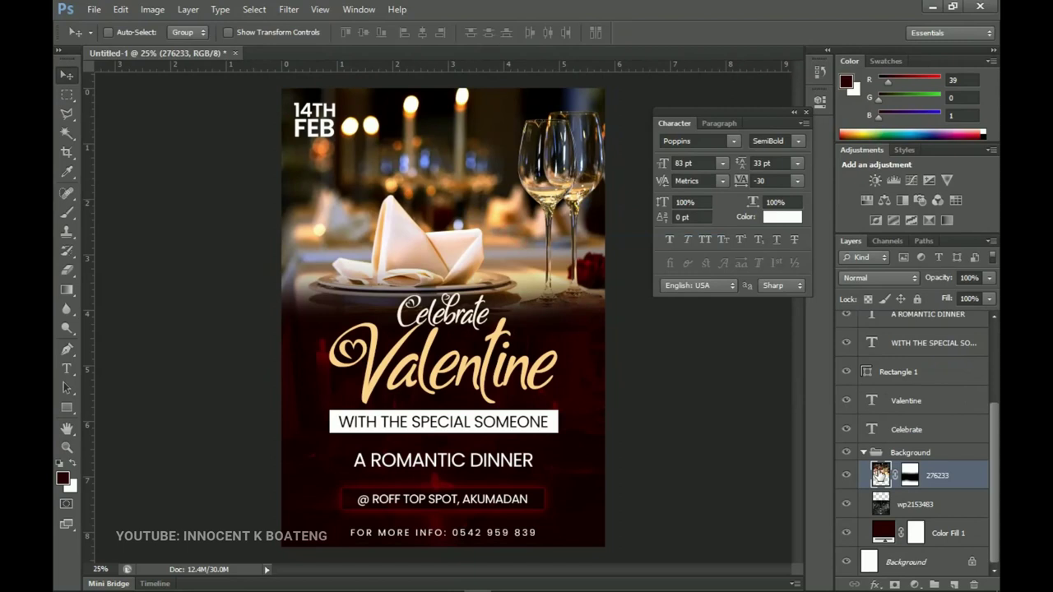
pyautogui.hotkey('ctrl', 'l')
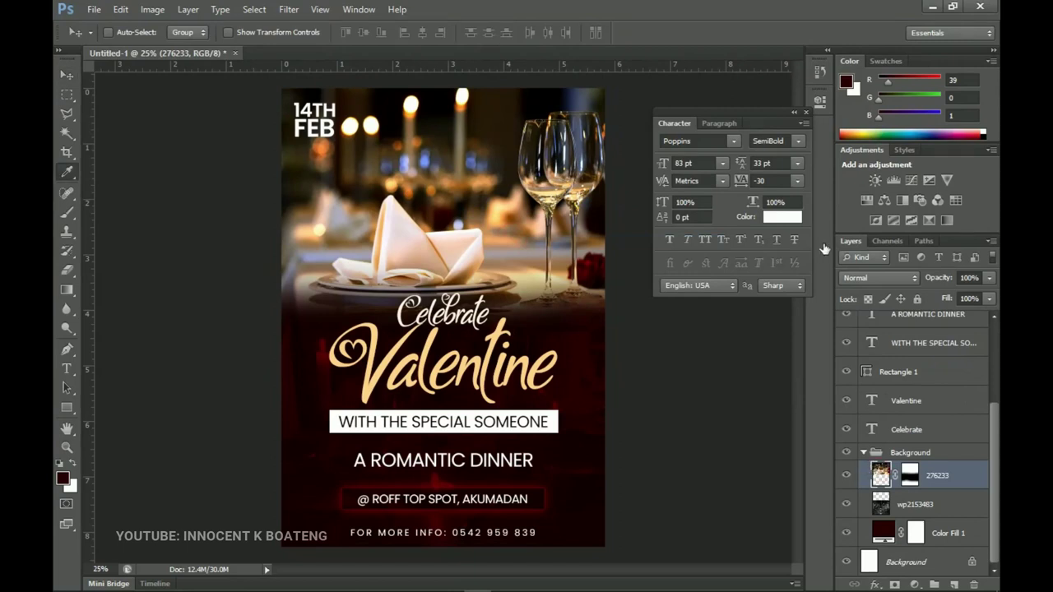
pyautogui.moveTo(690, 277); pyautogui.dragTo(696, 278)
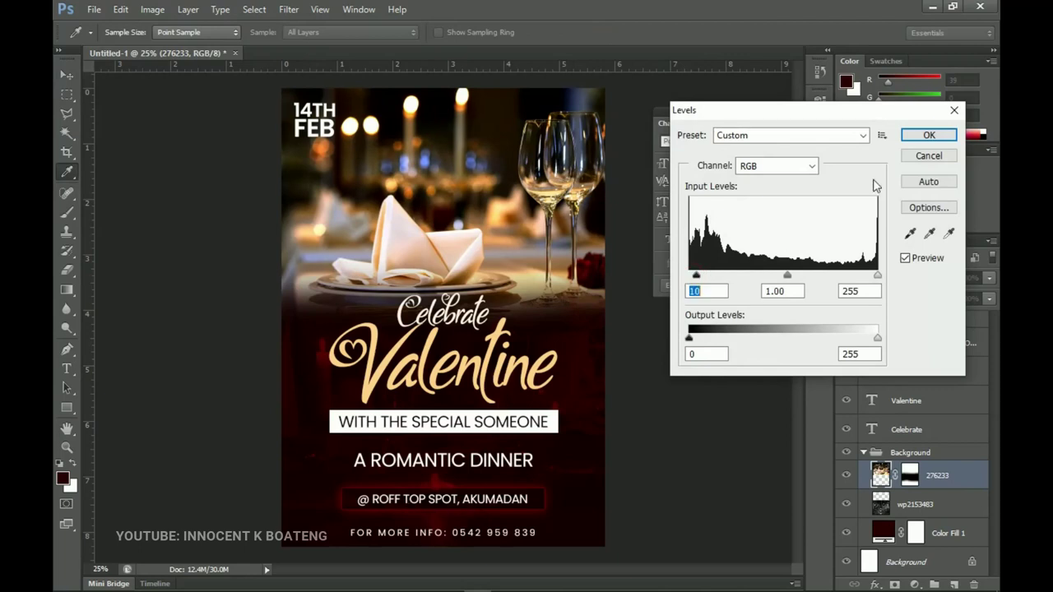
pyautogui.click(928, 138)
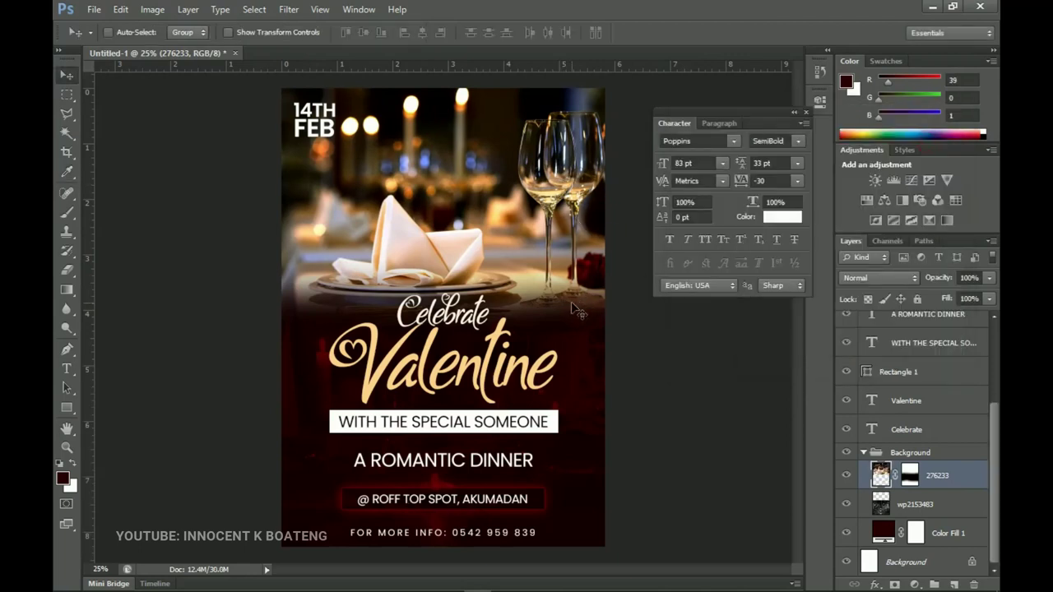
# Close the Character panel, inspect the lower text block, then fit the poster on screen
pyautogui.click(805, 113)
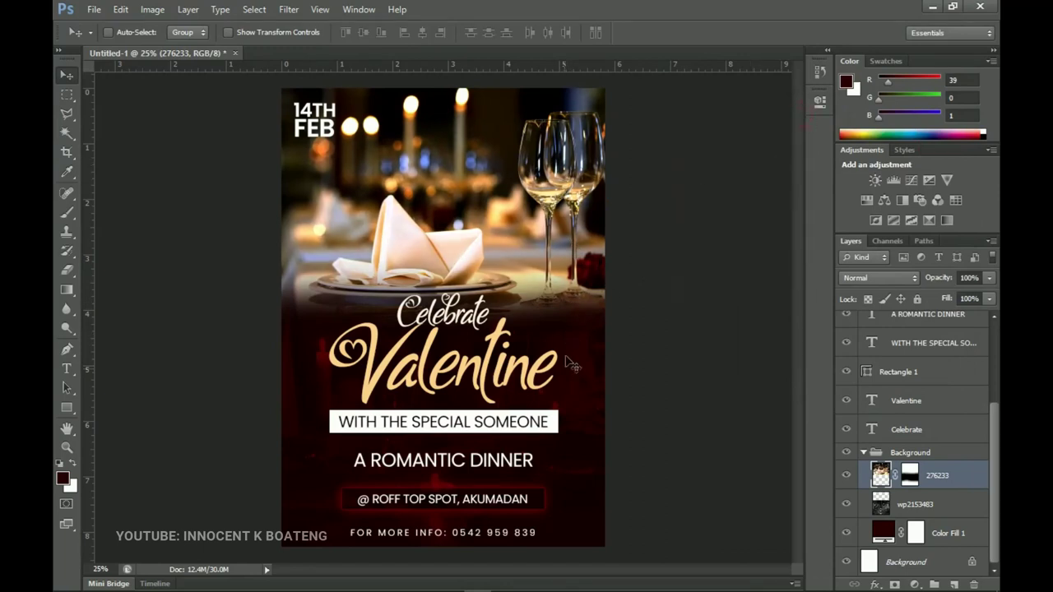
pyautogui.press('z')
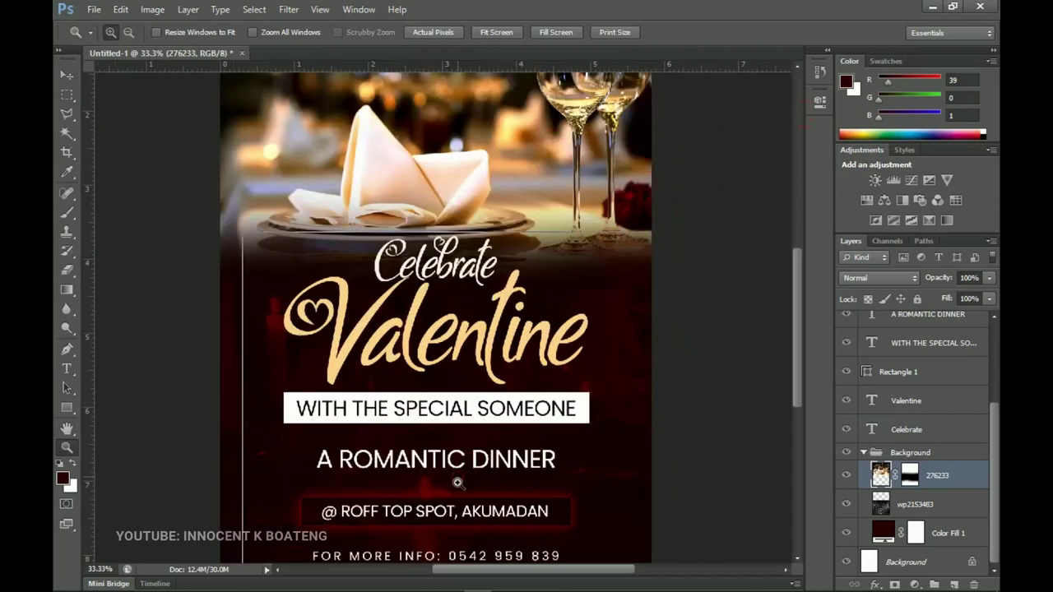
pyautogui.click(457, 477)
pyautogui.press('v')
pyautogui.moveTo(452, 392); pyautogui.dragTo(472, 376)
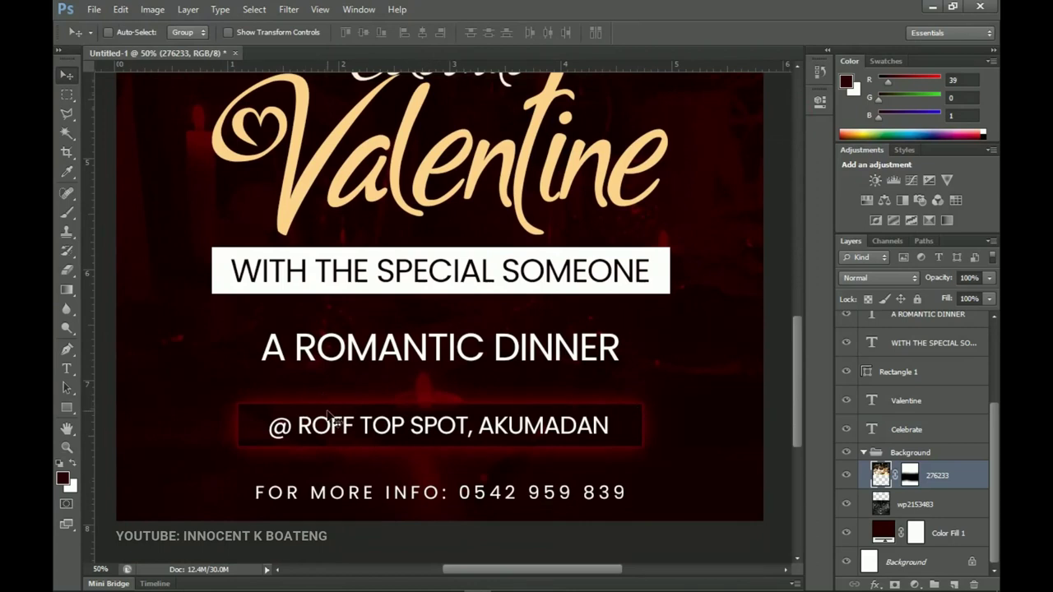
pyautogui.hotkey('ctrl', '0')
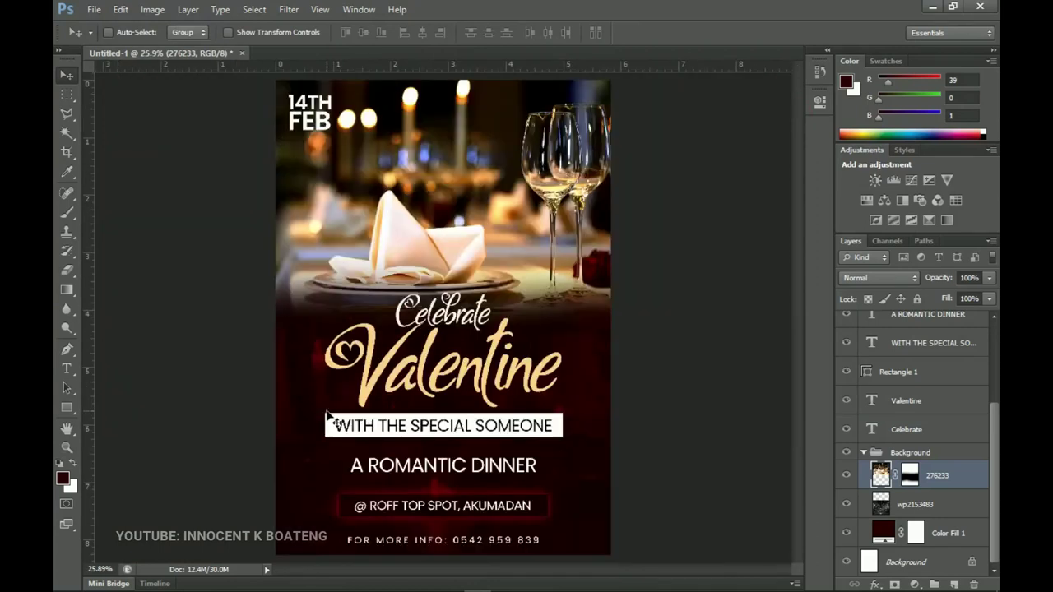